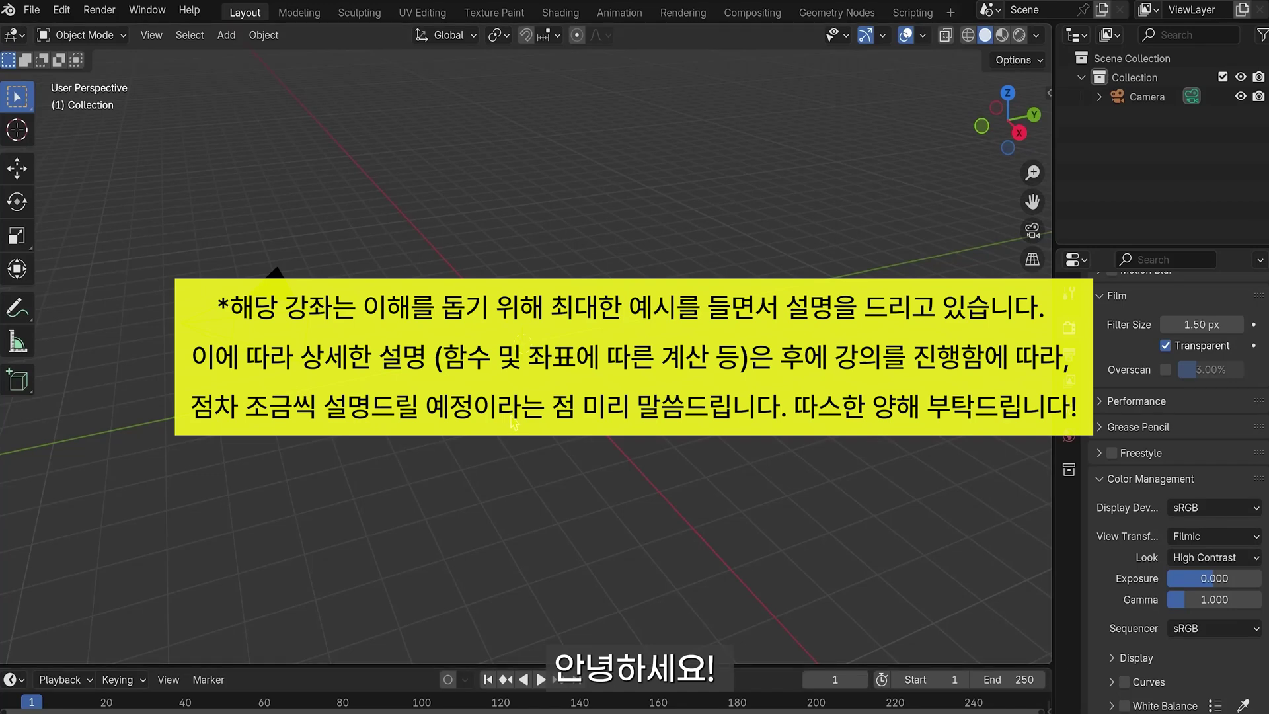
- Switch to the Shading workspace and preview the viewport with Scene World and Scene Lights enabled
mouse_move(595, 462)
middle_mouse_down()
mouse_move(515, 423)
mouse_move(512, 437)
middle_mouse_up()
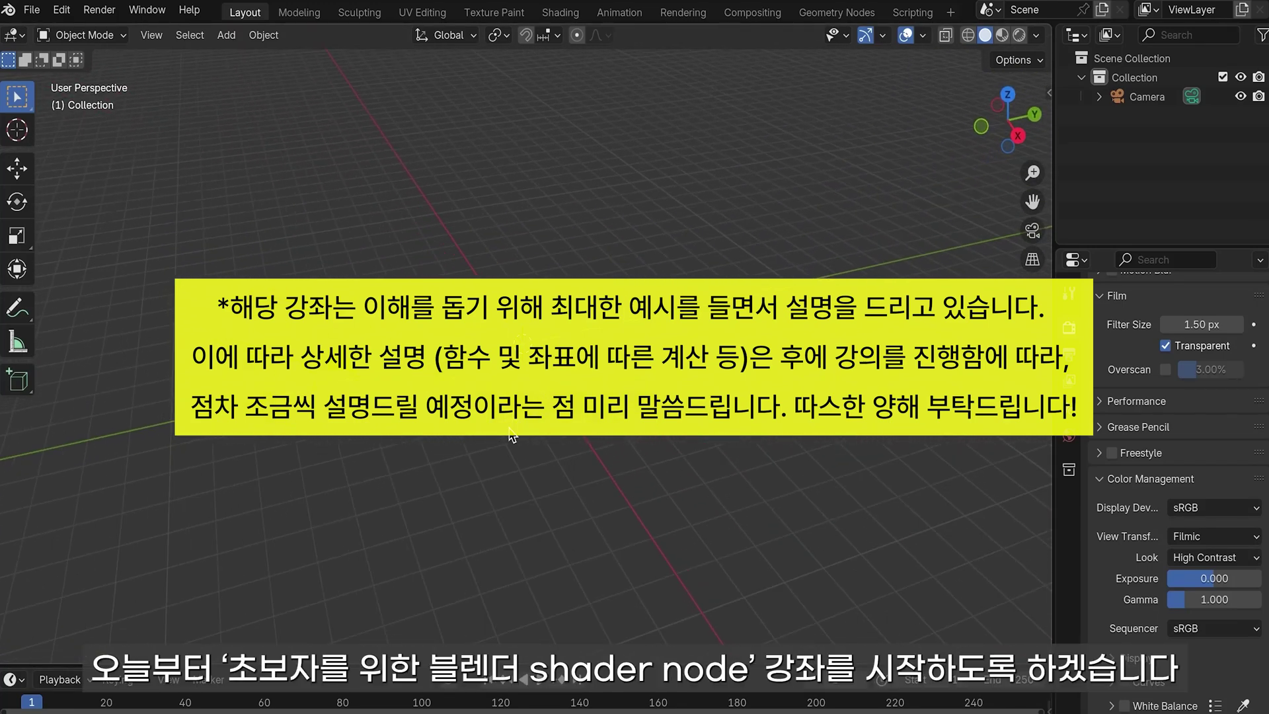
middle_click_drag(512, 434, 512, 435)
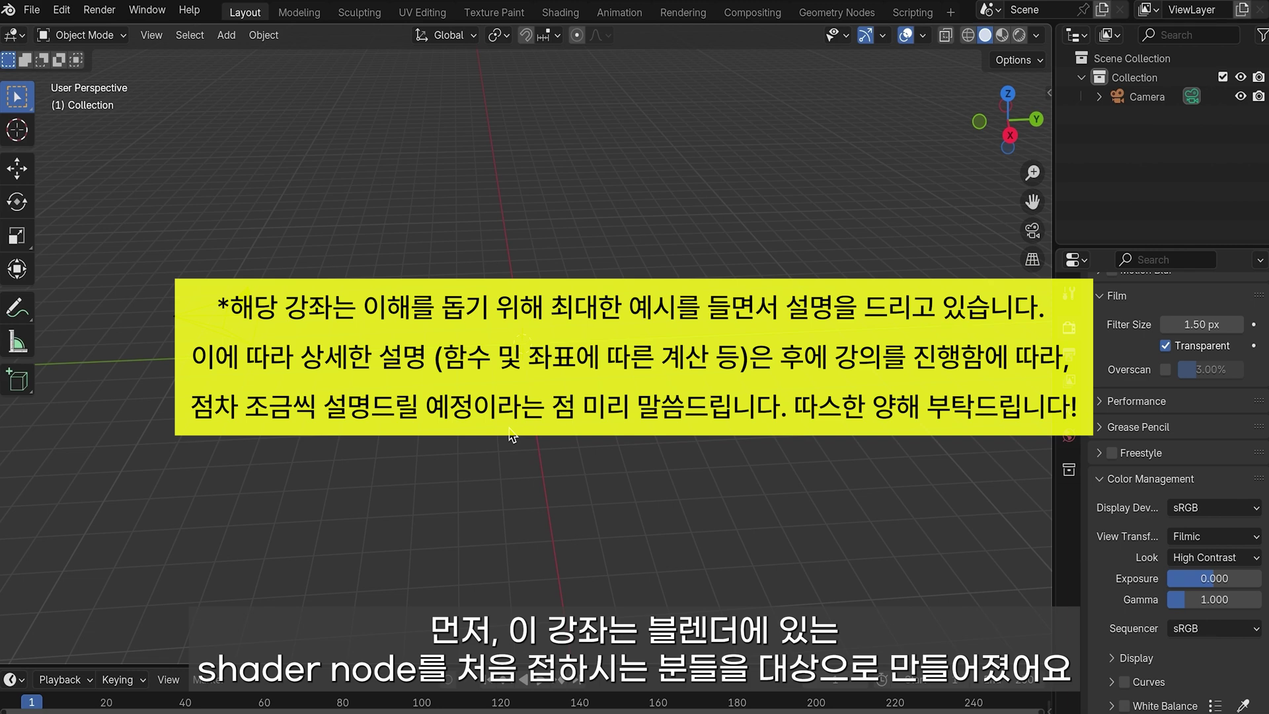
left_click(560, 12)
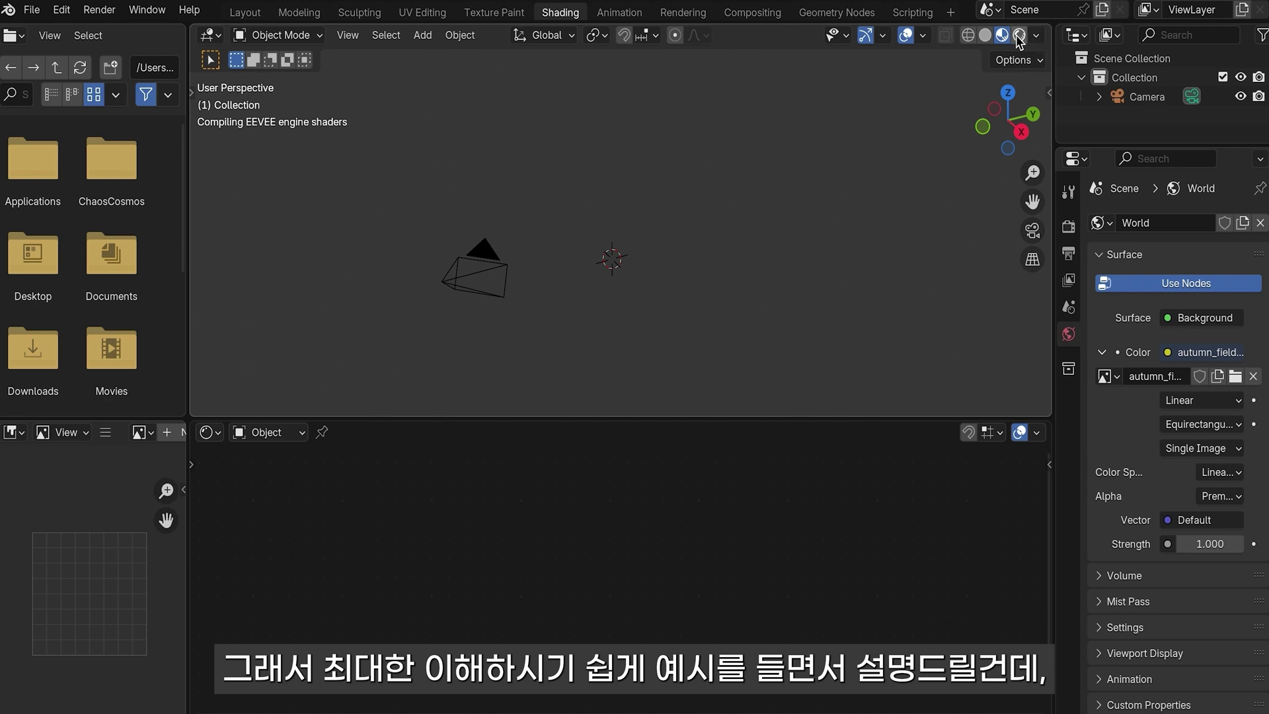
left_click(1035, 35)
left_click(1016, 197)
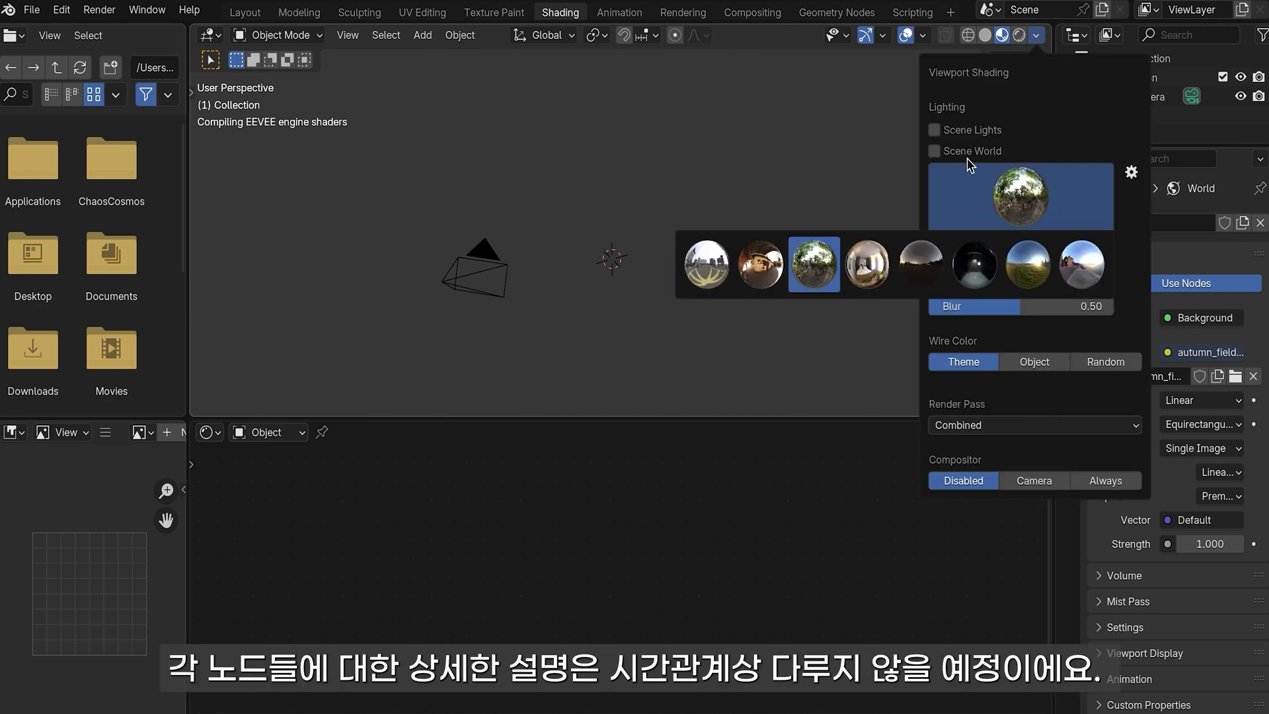
left_click(933, 151)
left_click(933, 130)
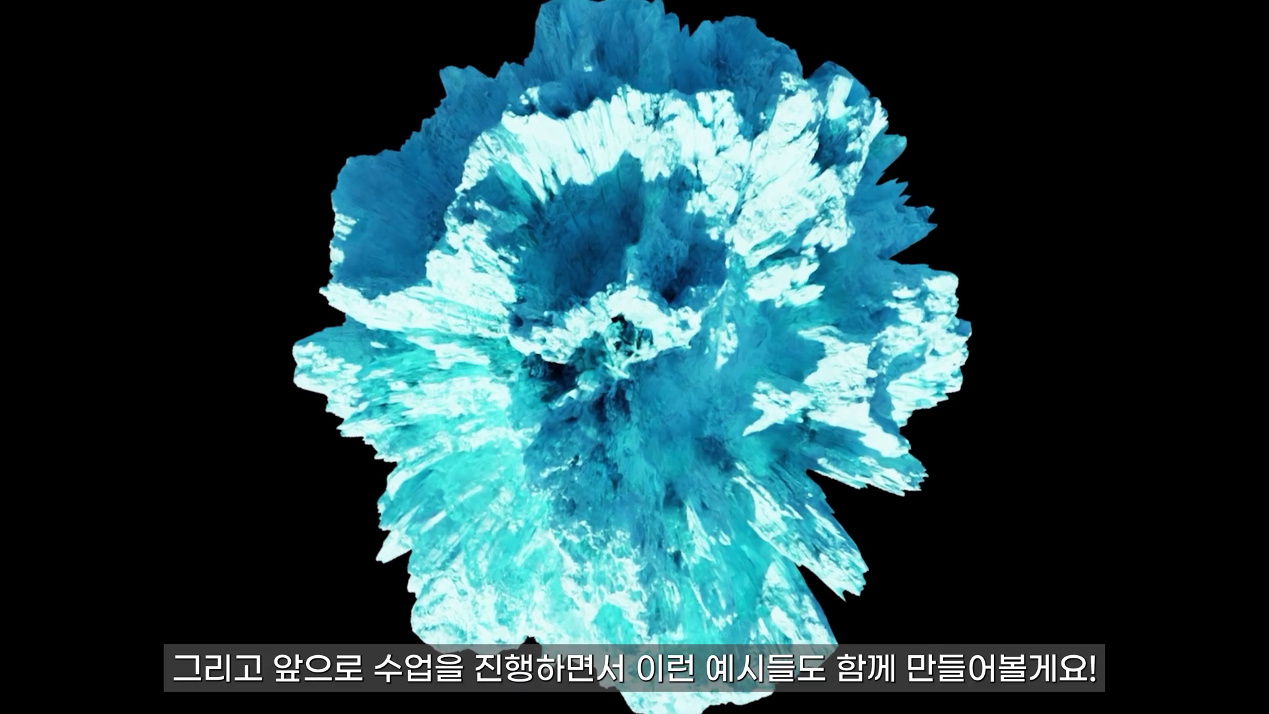
- Create a new material for the sphere and name it 'sample 1'
key("n")
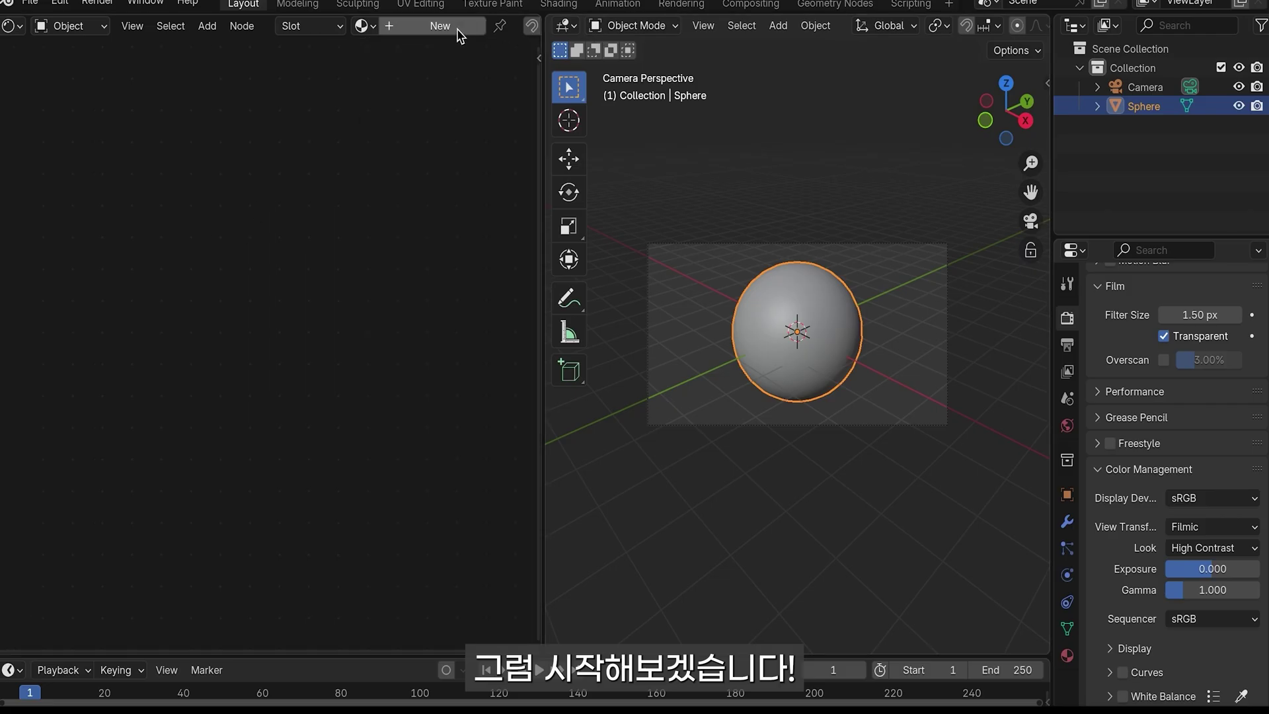
left_click(455, 28)
left_click(500, 26)
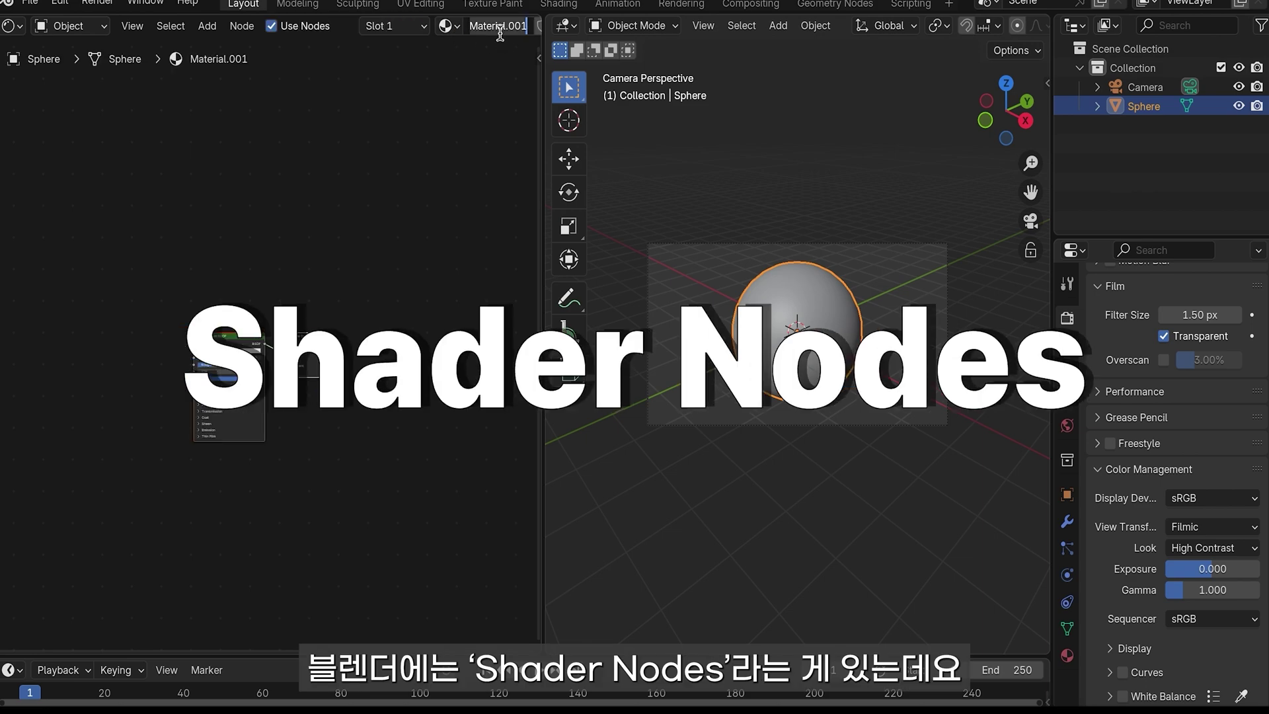
type("sample1")
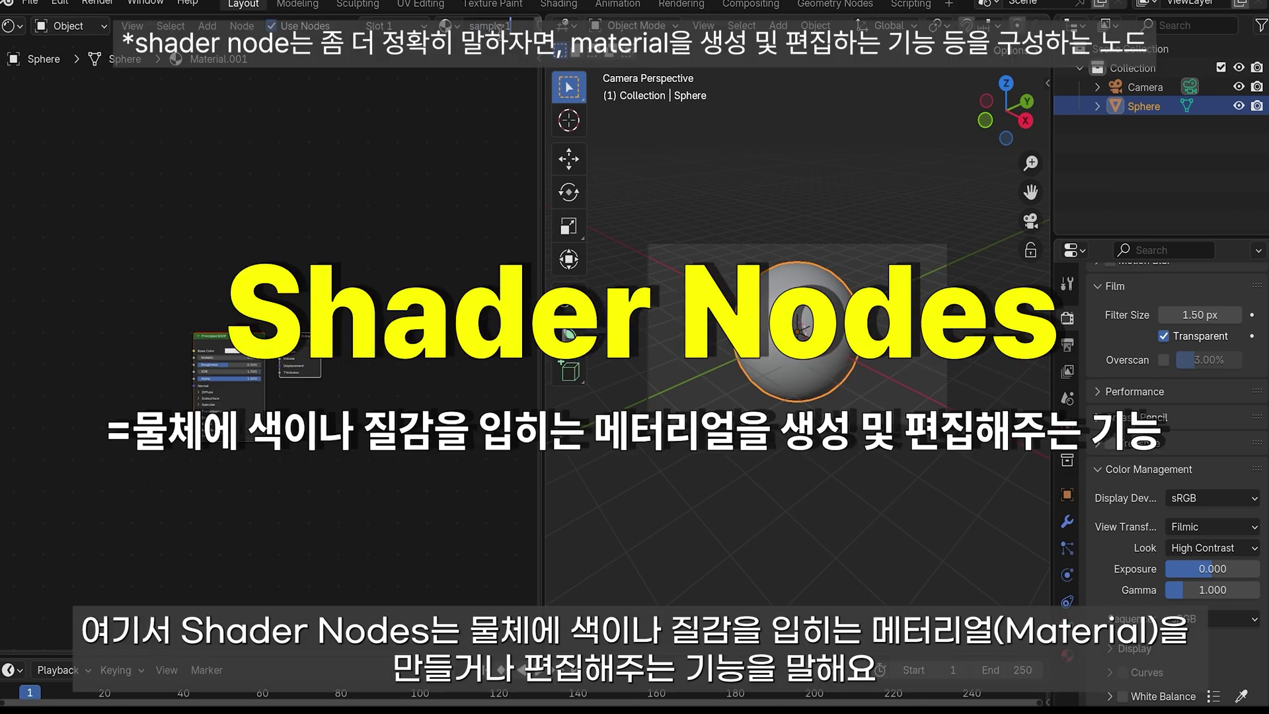
key("Return")
- Set the material's Base Color to red and assign material 1 from the materials list
scroll(420, 205, "up", 4)
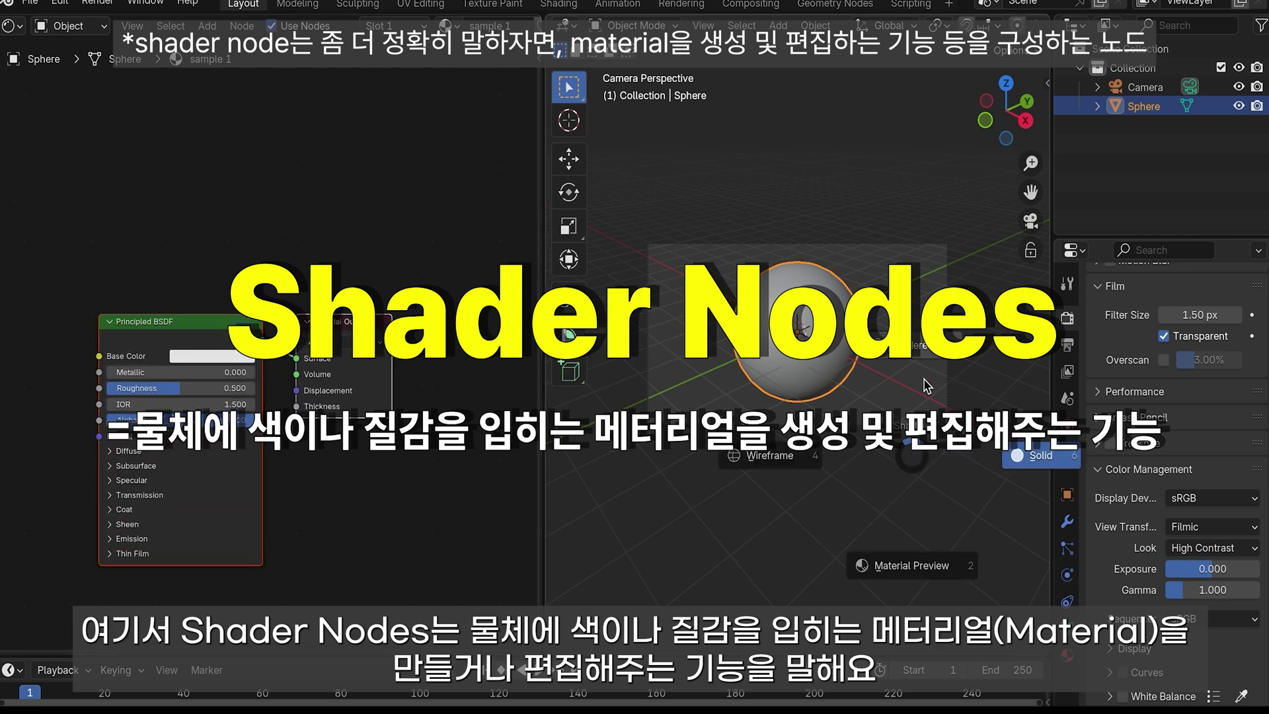
left_click(210, 357)
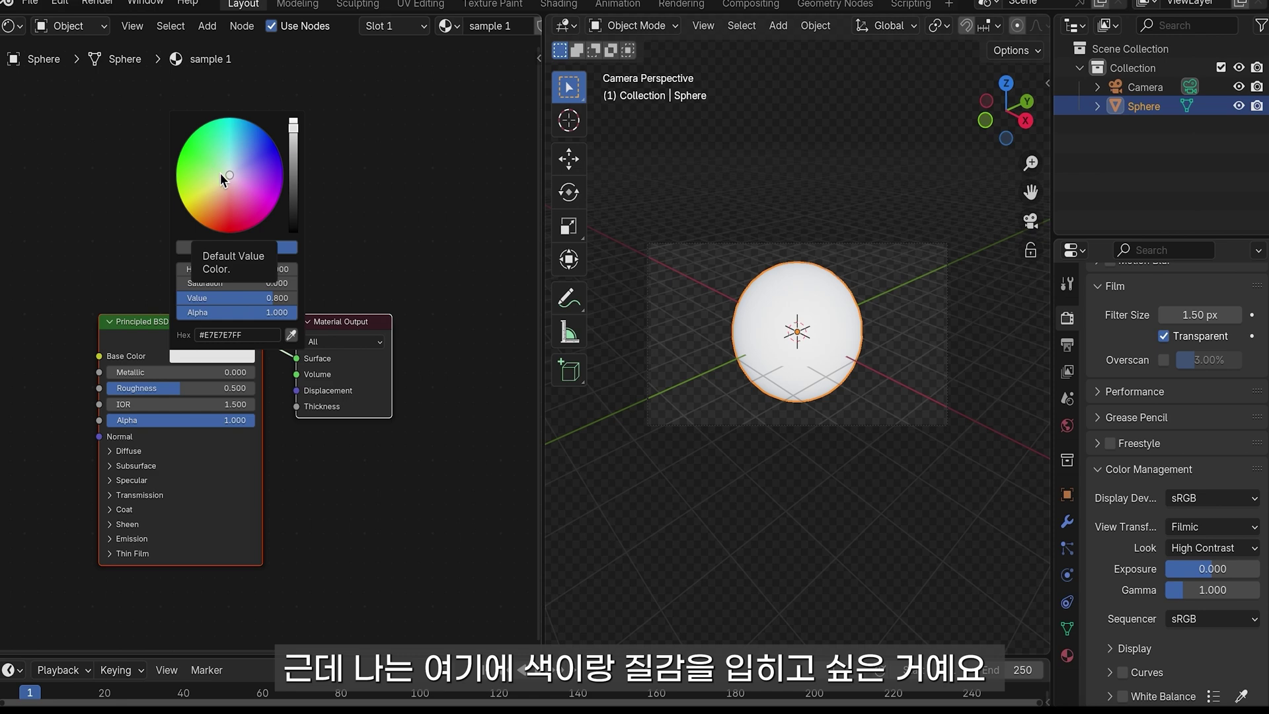
left_click_drag(228, 185, 228, 232)
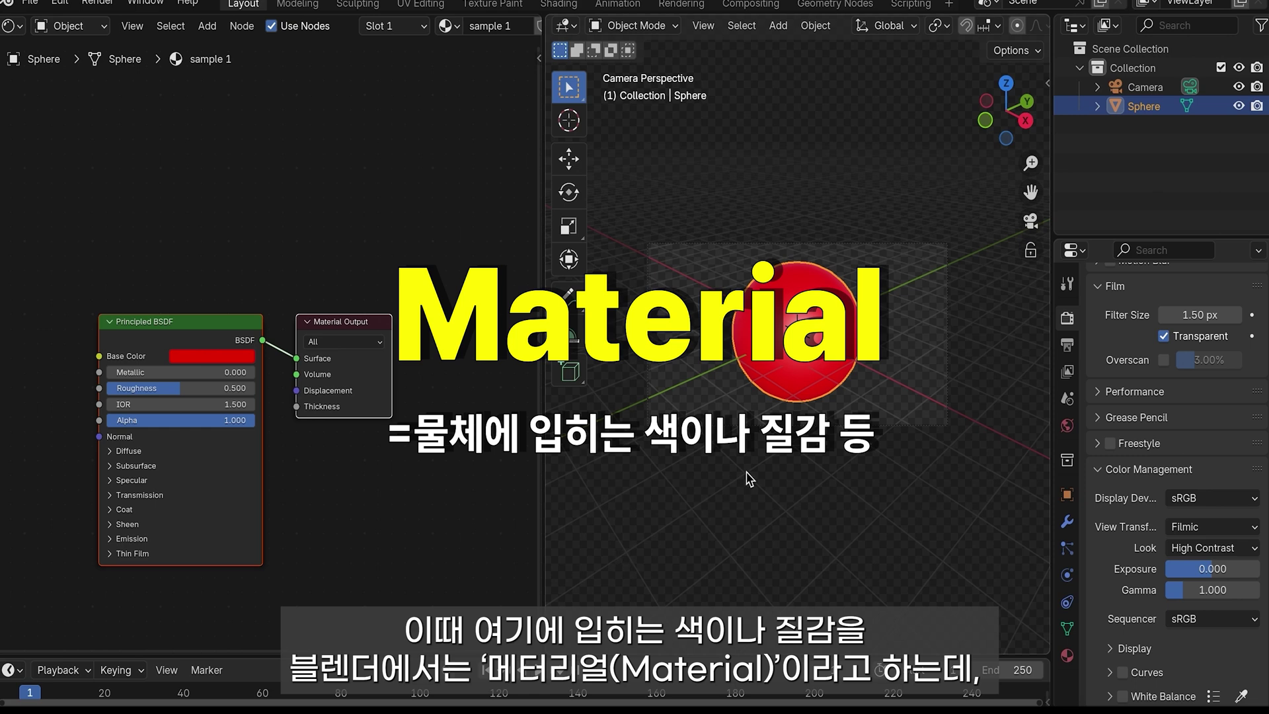
scroll(746, 522, "up", 2)
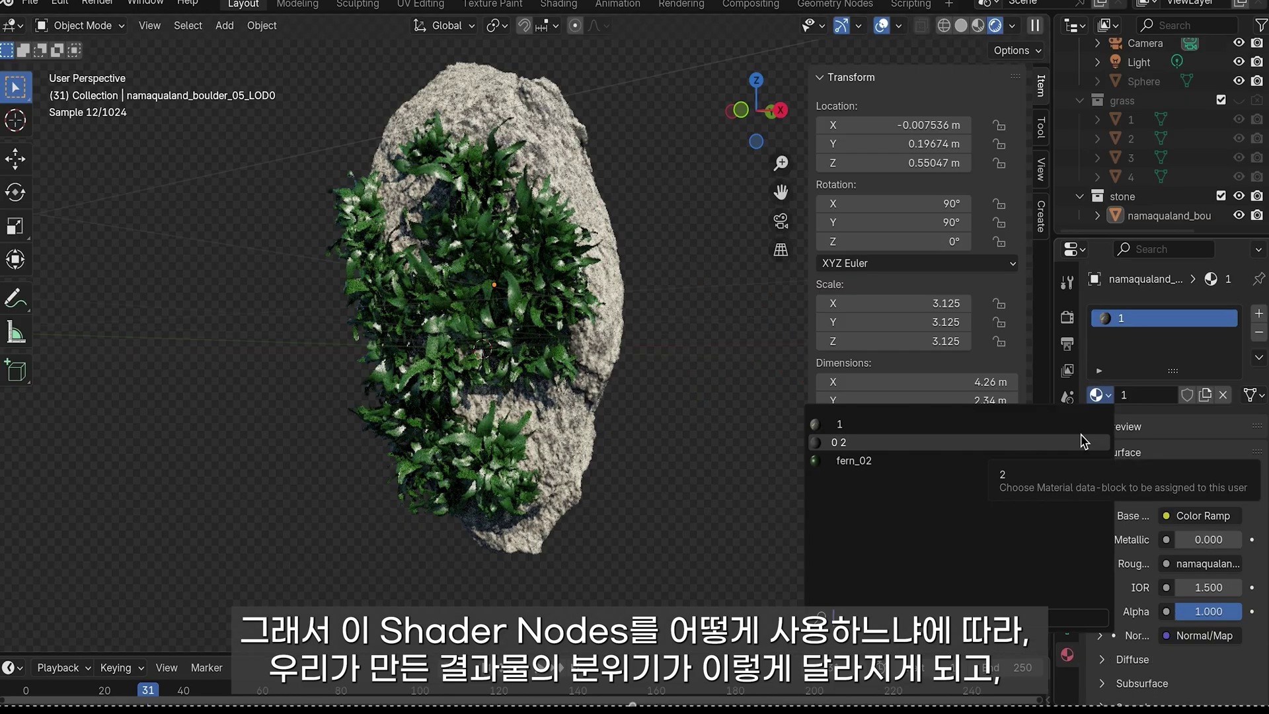
left_click(1097, 395)
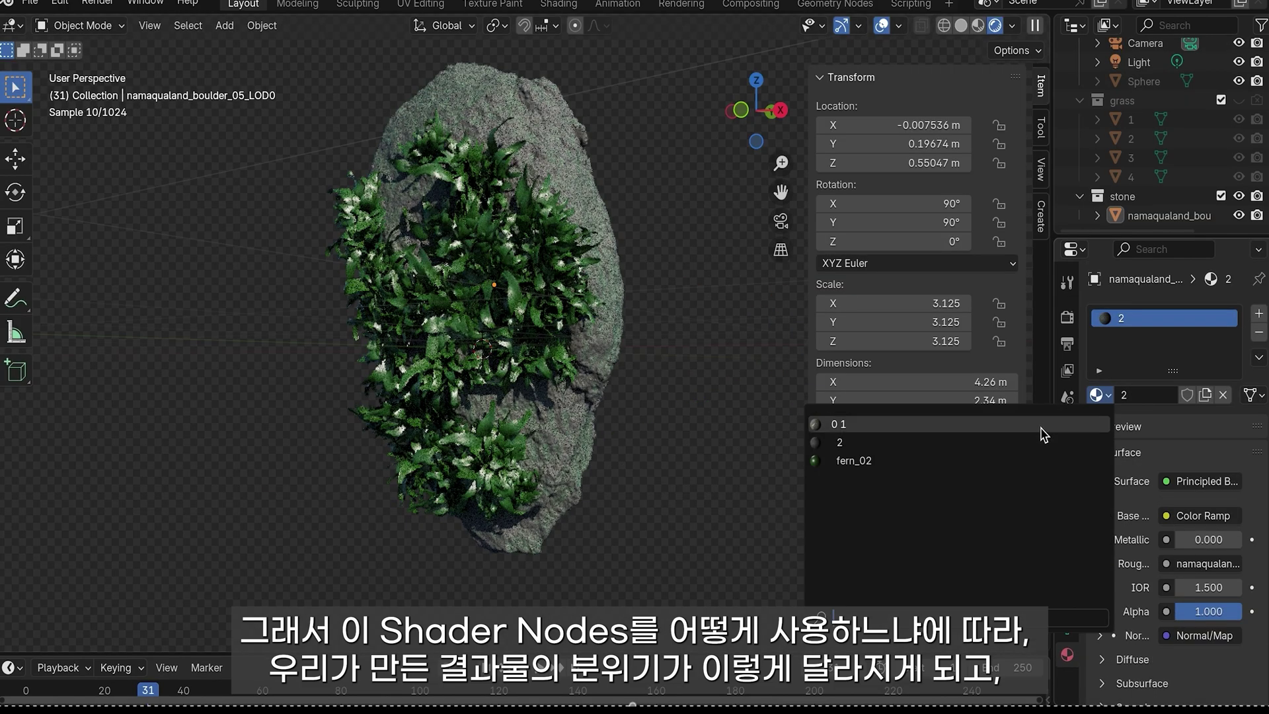
left_click(1041, 426)
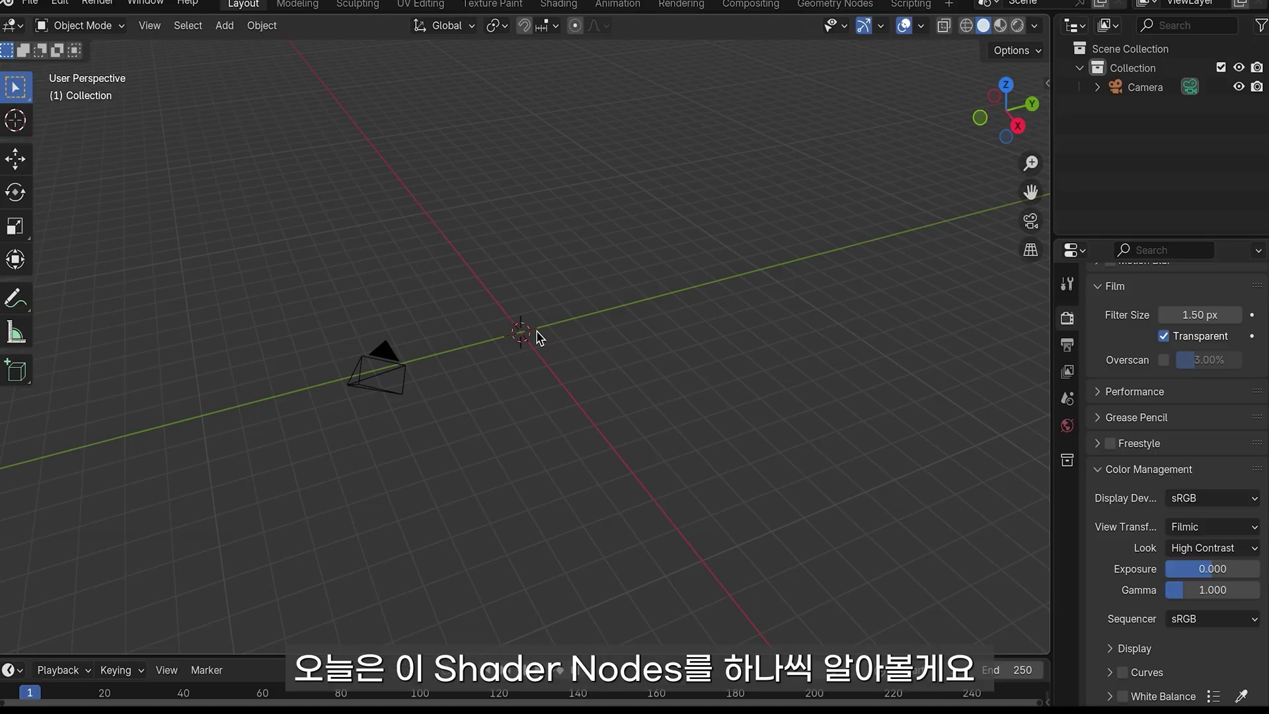
- Add a UV sphere at the origin and give it Shade Smooth
middle_click_drag(539, 338, 539, 337)
key("shift+a")
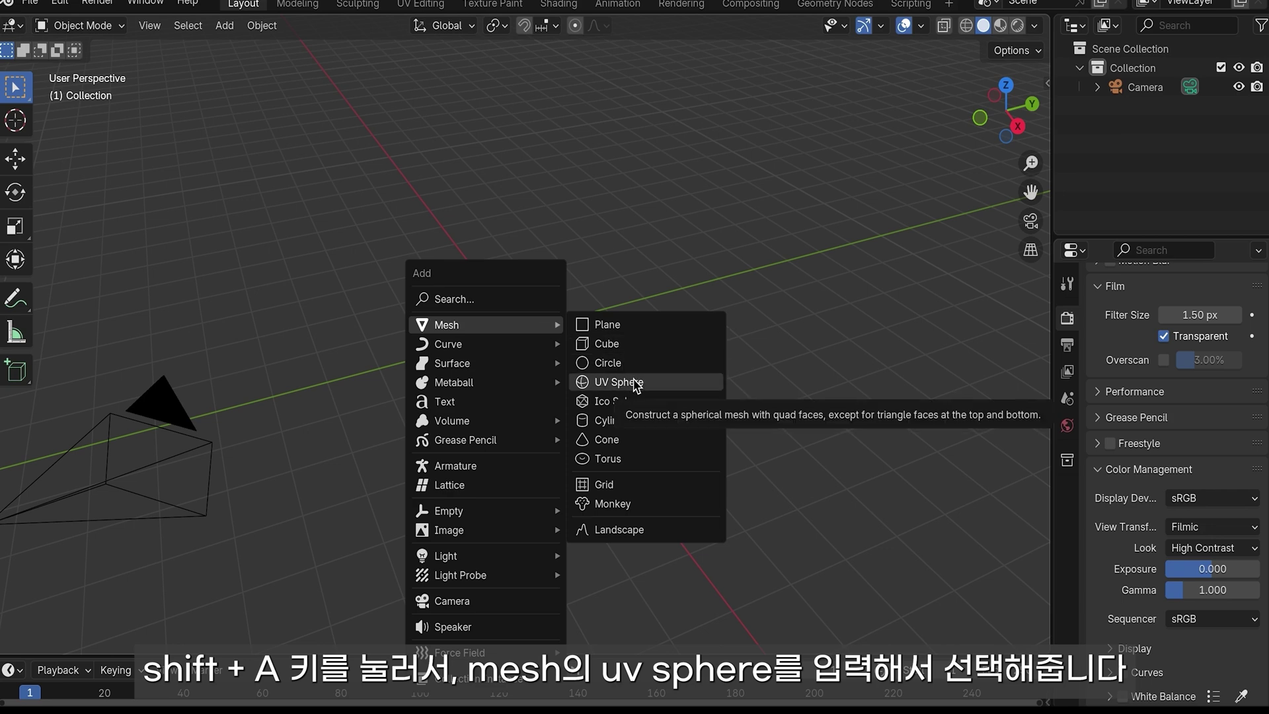
left_click(636, 386)
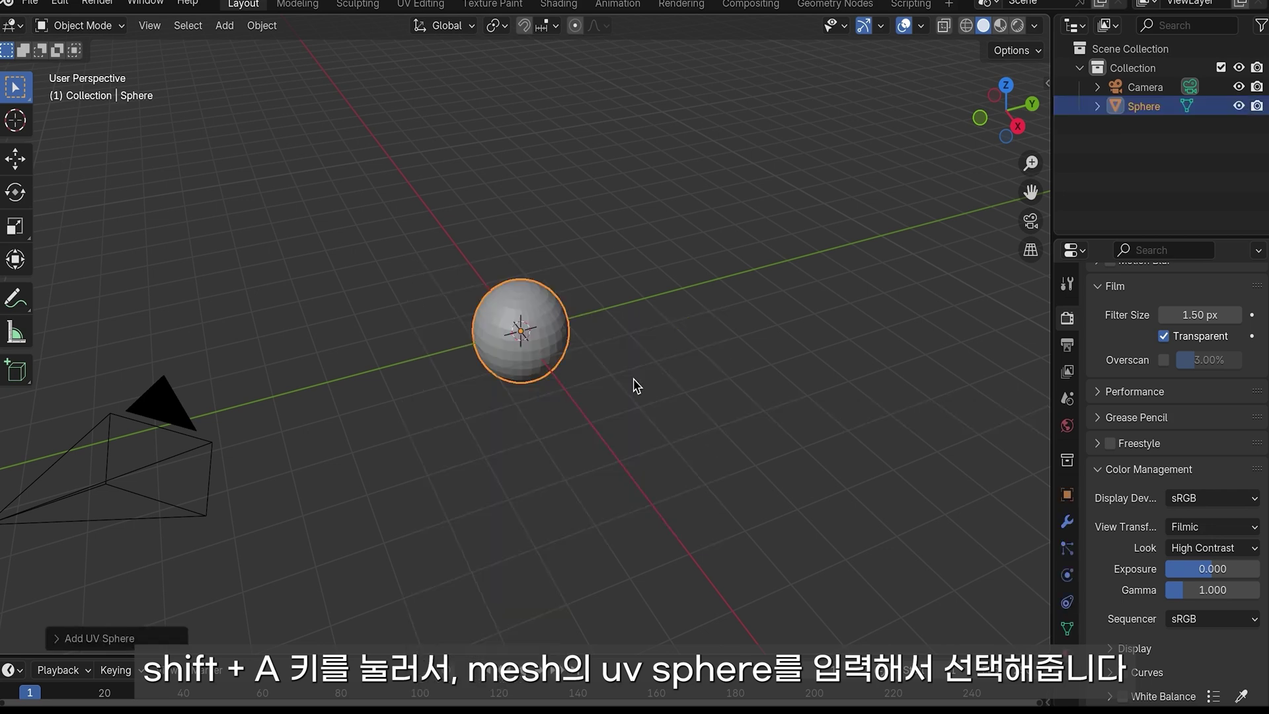
right_click(548, 353)
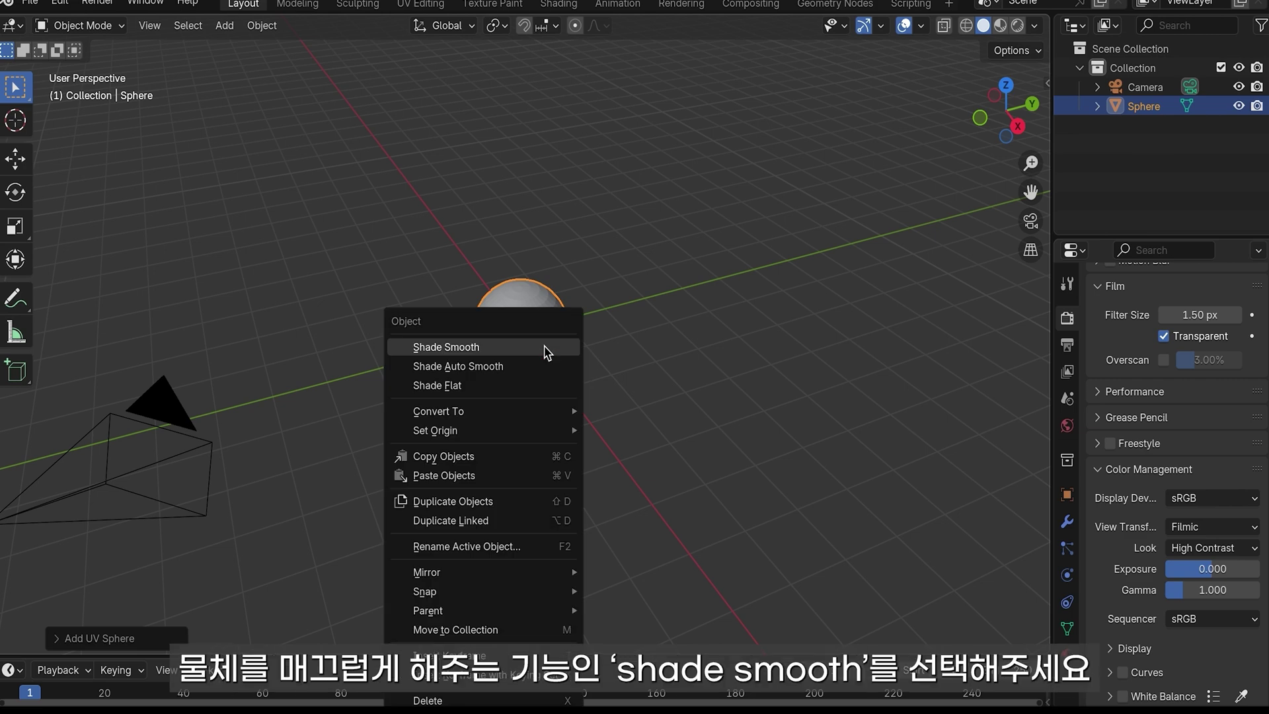
left_click(545, 347)
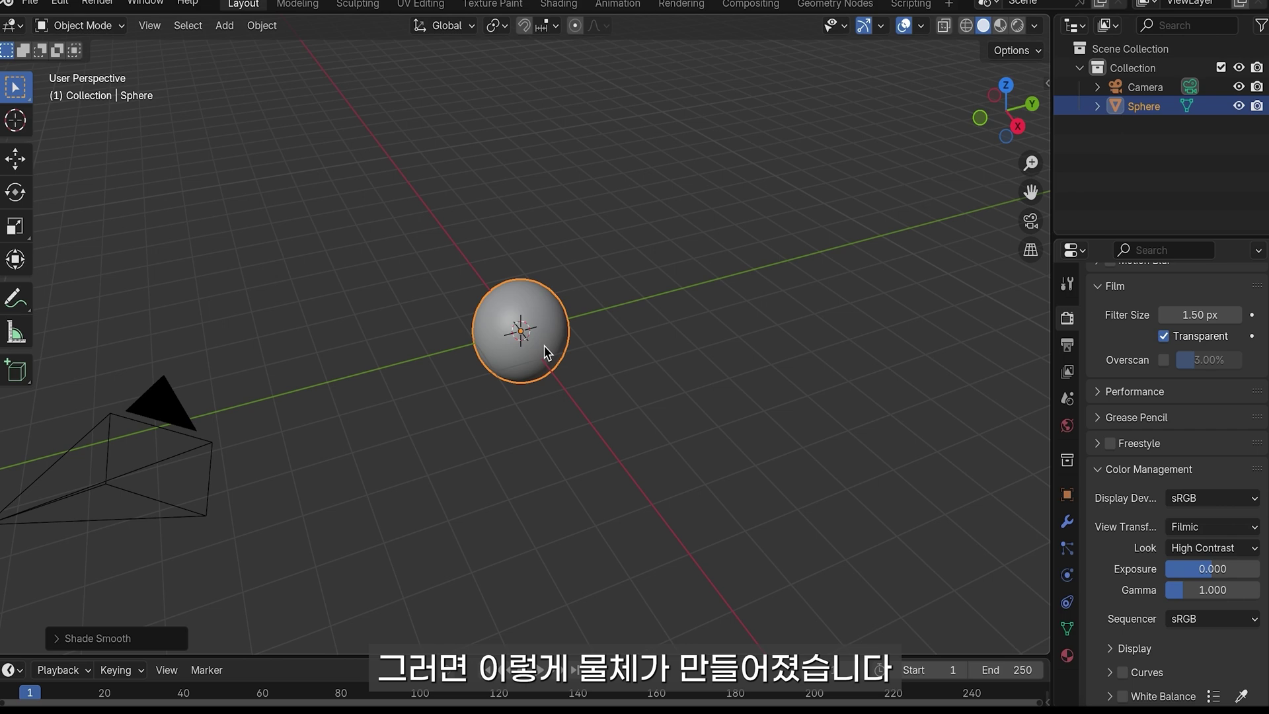
scroll(545, 347, "up", 2)
scroll(545, 347, "up", 3)
middle_click_drag(545, 346, 544, 346)
- In the sphere's Material properties, create the new material Material.001
left_click(1068, 656)
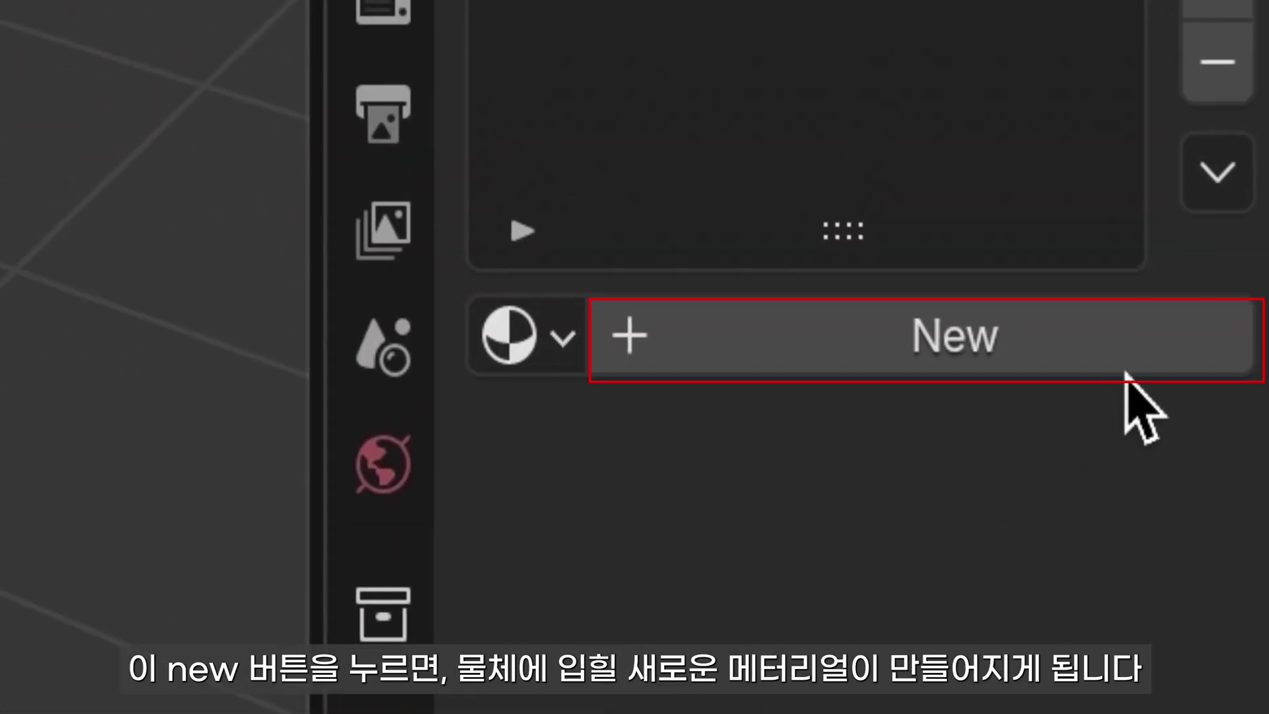
left_click(1106, 363)
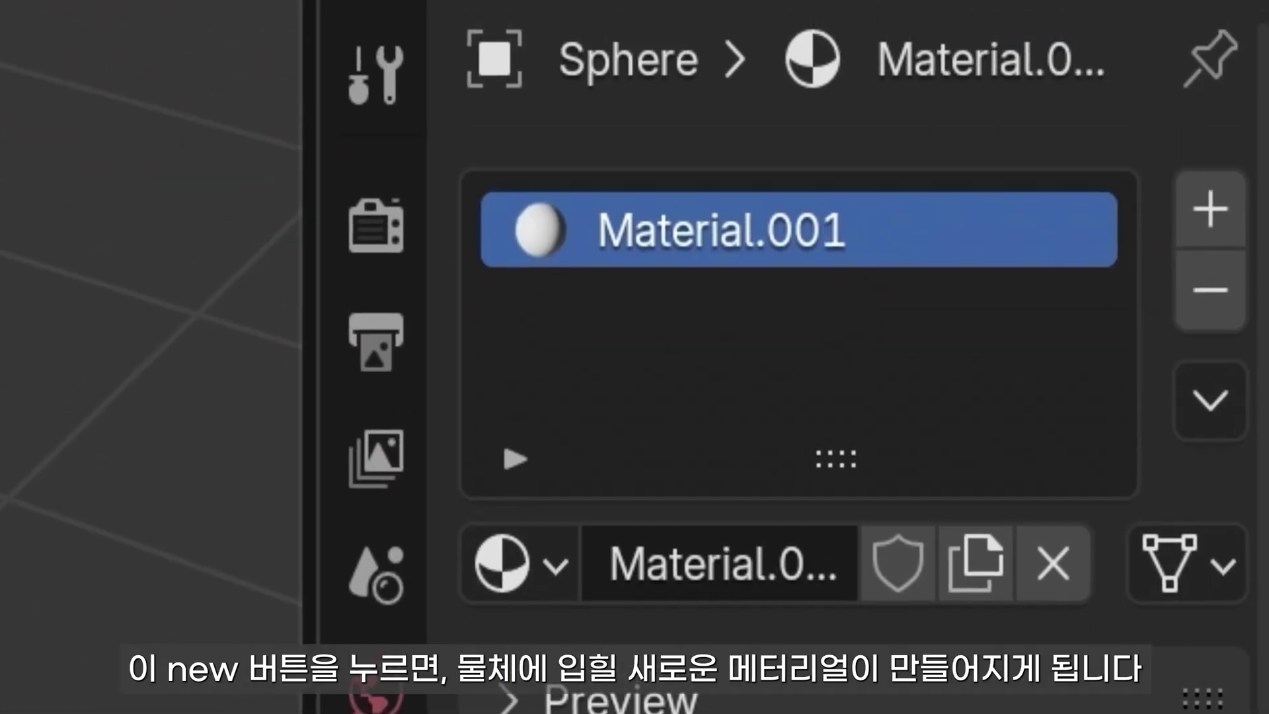
key("ctrl+z")
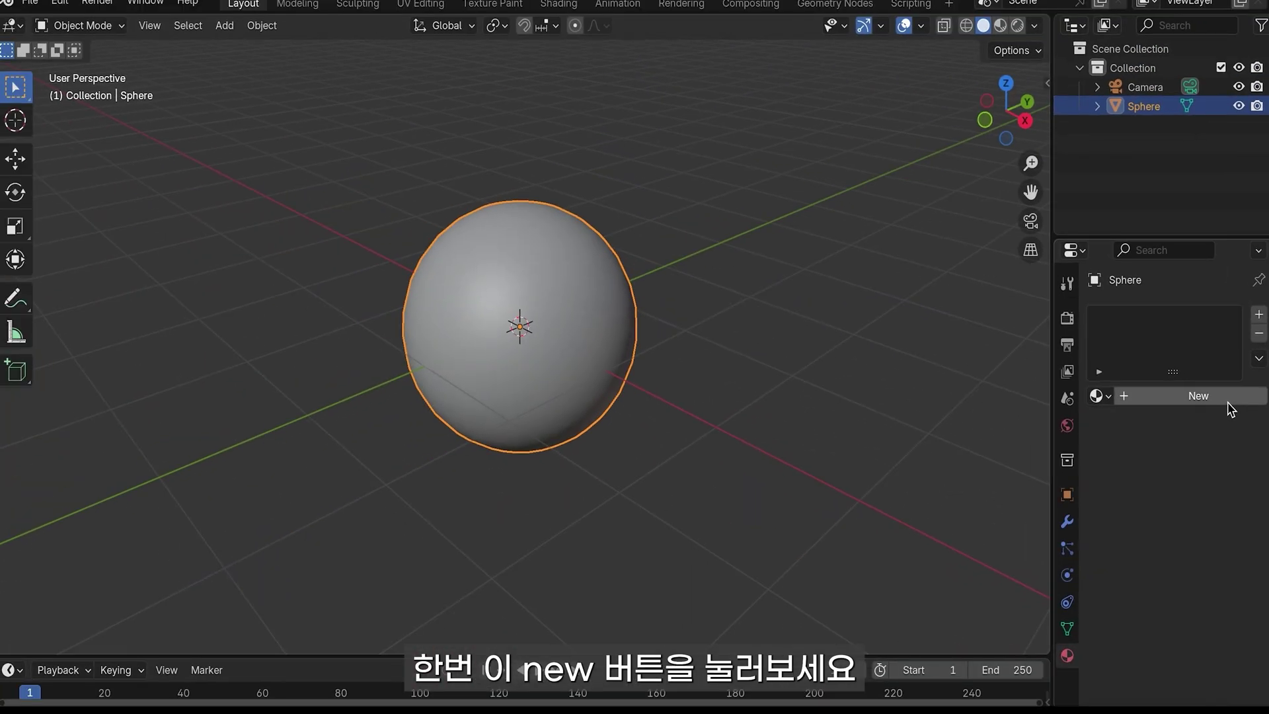
left_click(1227, 401)
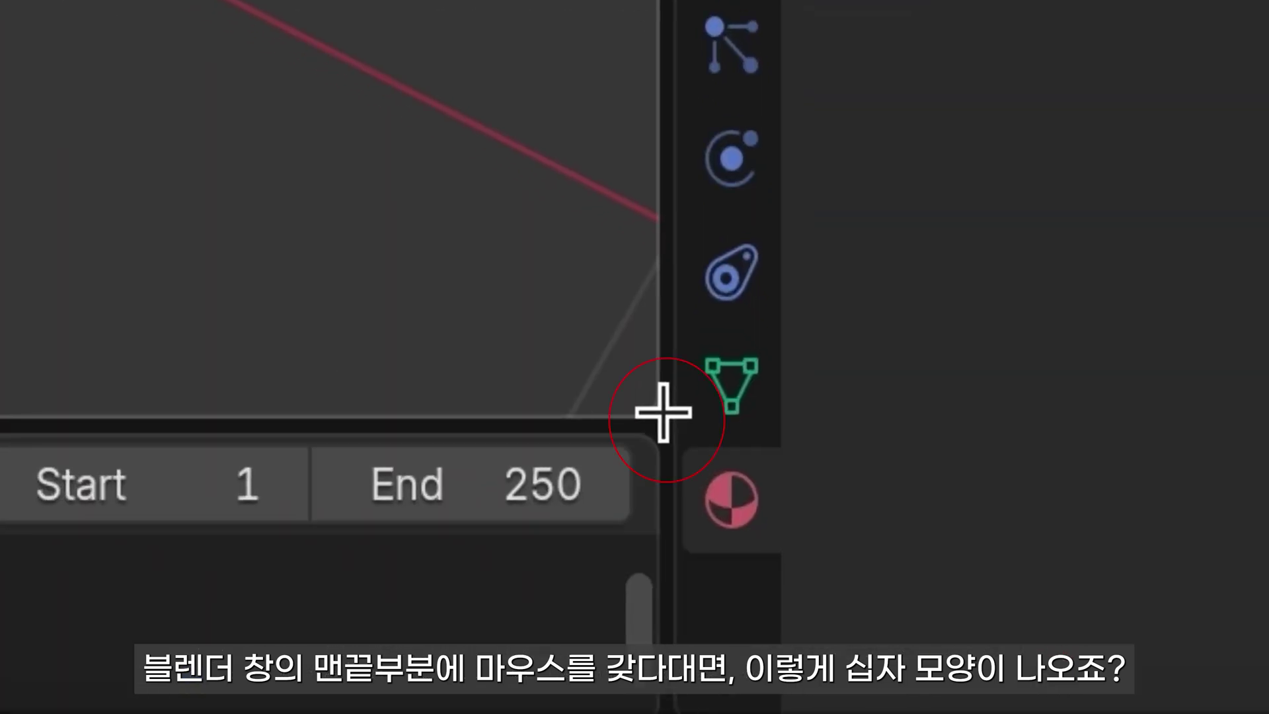
- Split the viewport and turn the left half into a Shader Editor
left_click_drag(1050, 637, 529, 609)
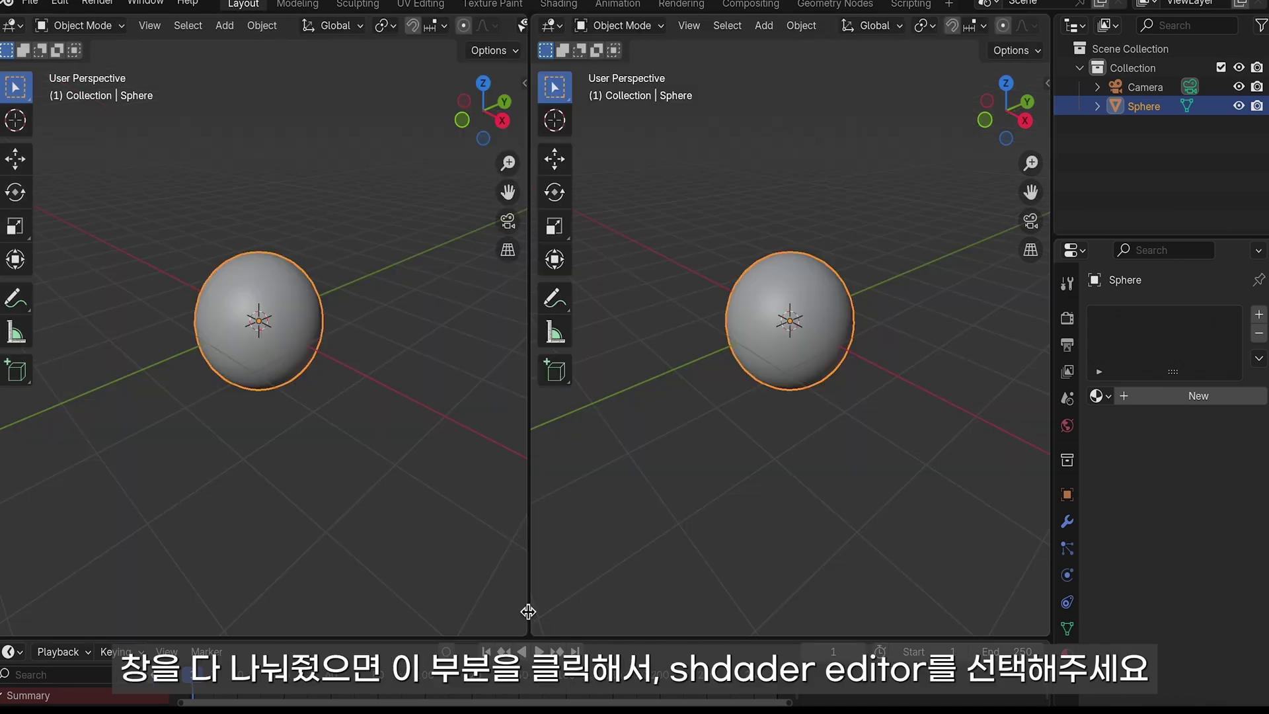
left_click(20, 26)
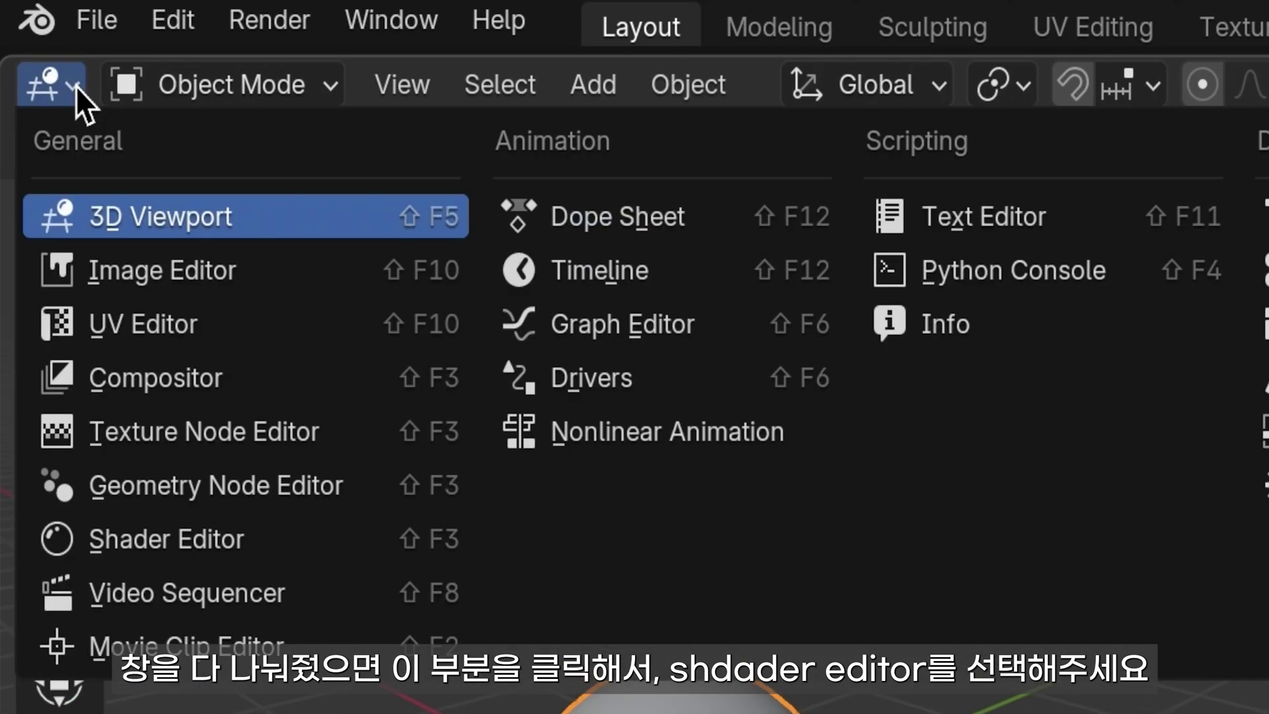
left_click(308, 538)
- Assign the sample 1 material to the sphere and pick red for its Base Color
left_click(362, 25)
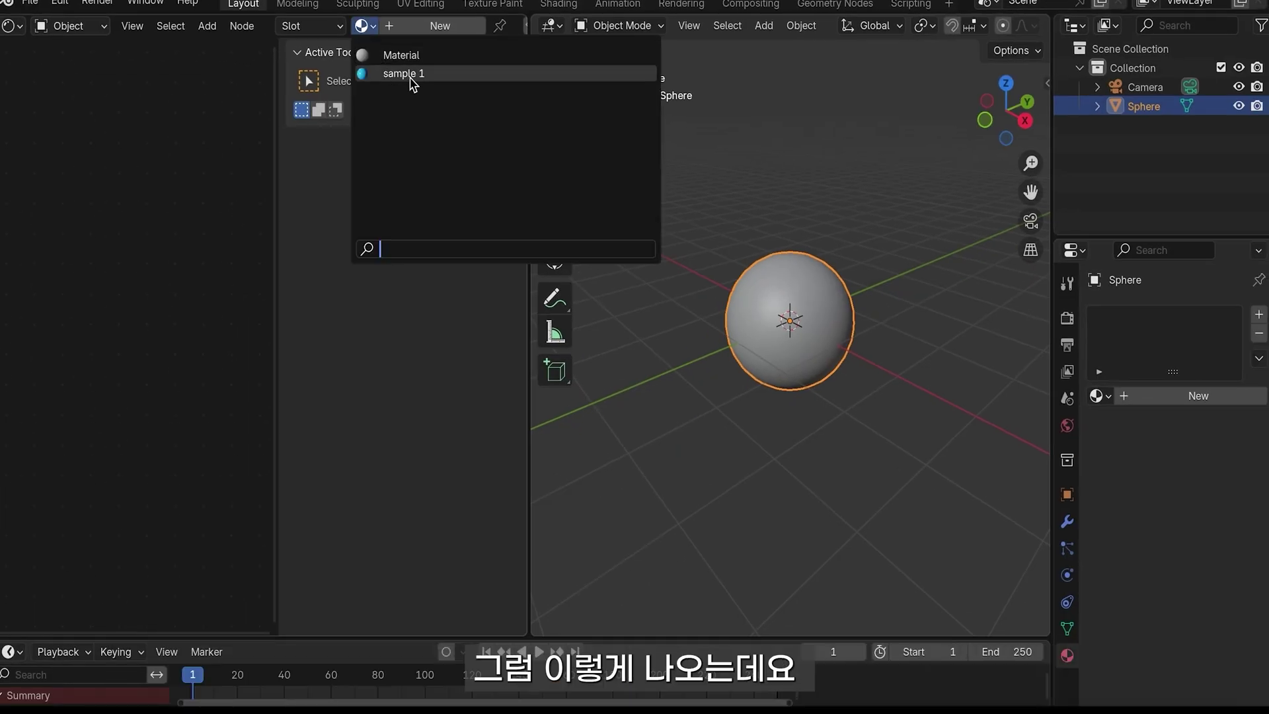
left_click(404, 73)
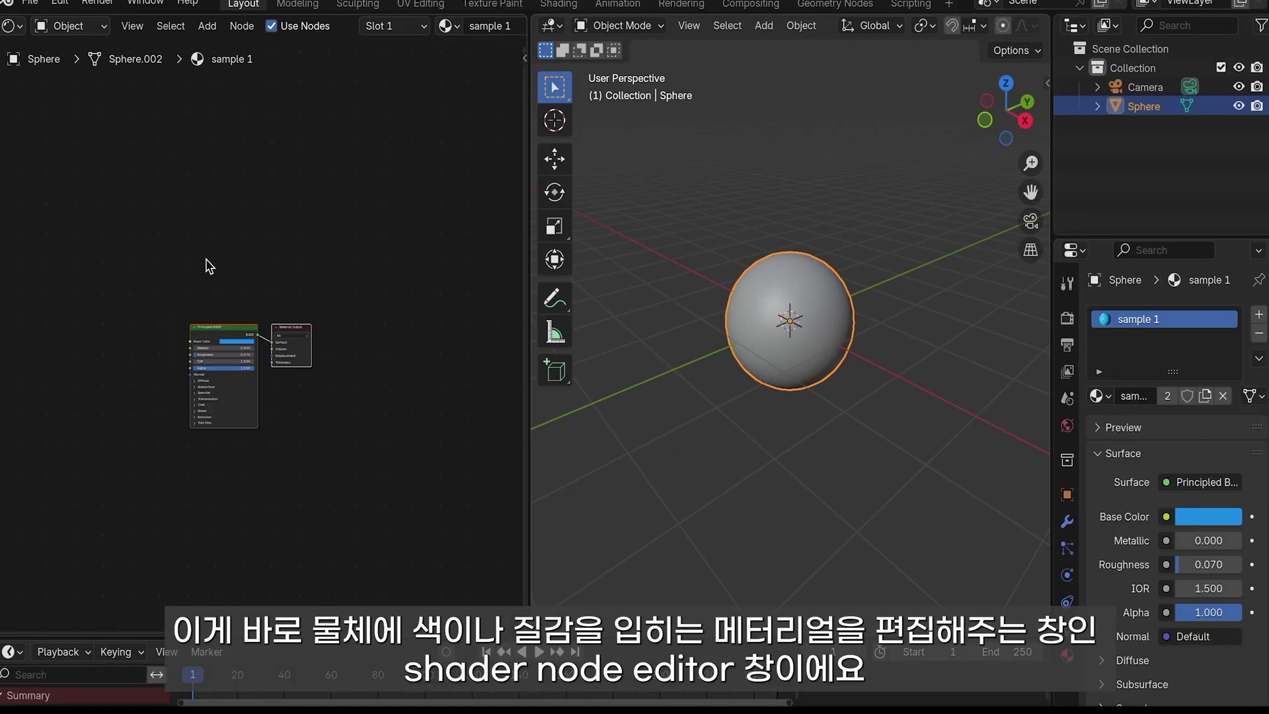
scroll(209, 266, "up", 2)
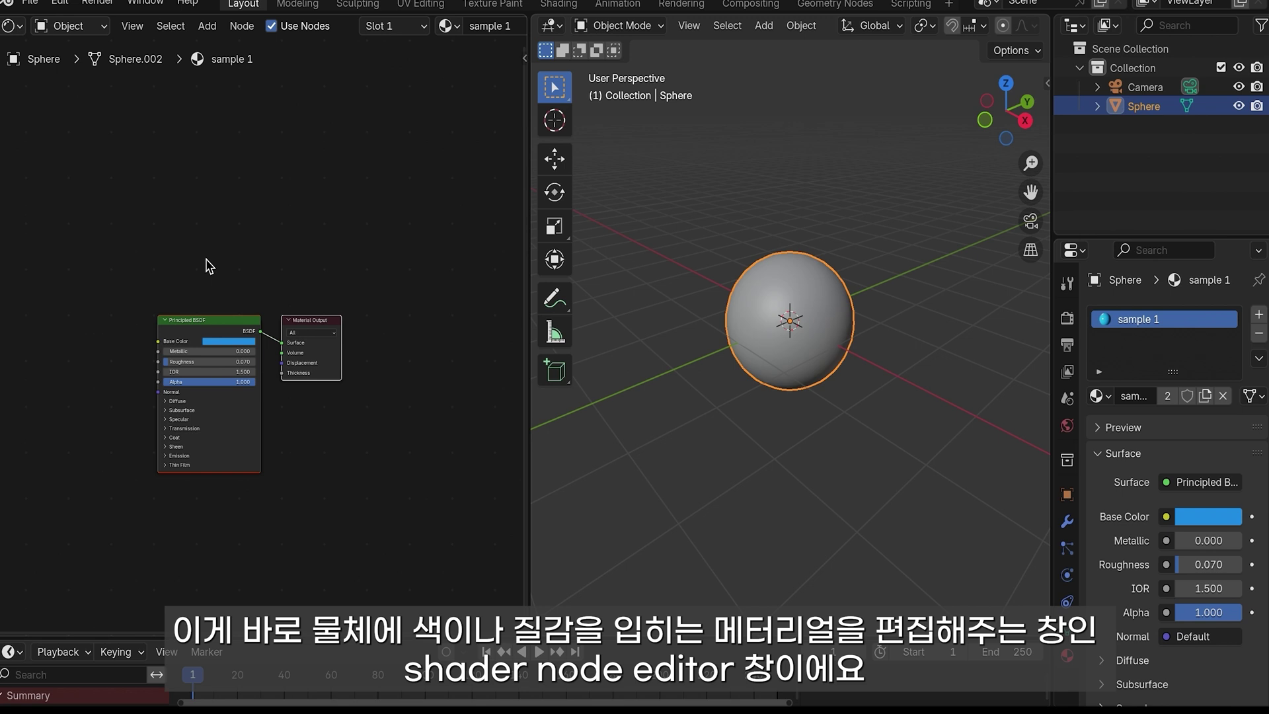
scroll(251, 341, "up", 2)
left_click(218, 343)
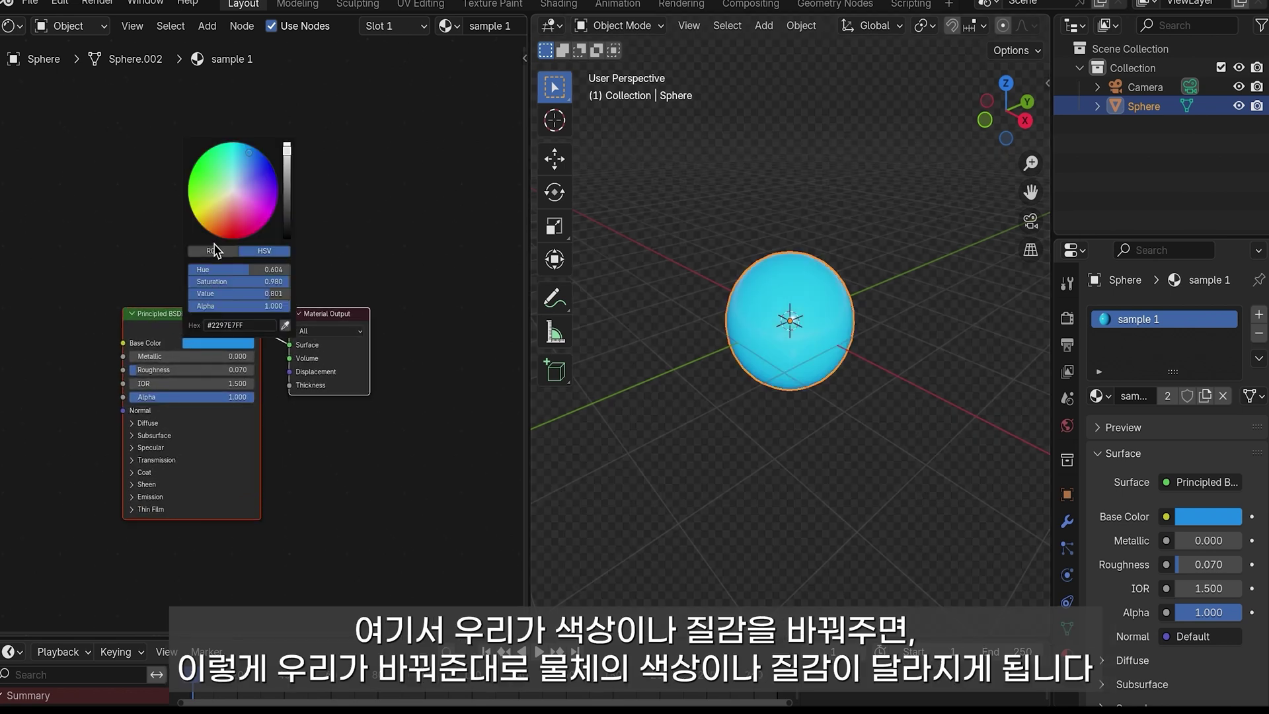
left_click(231, 236)
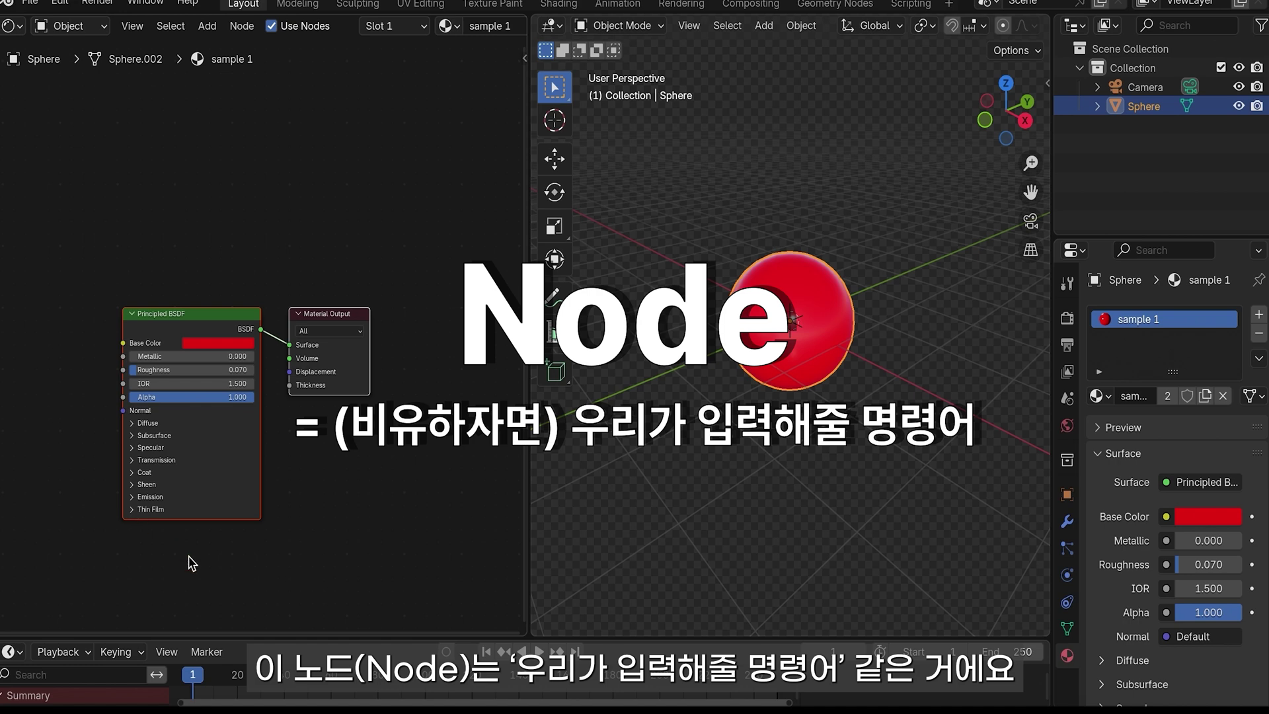
- Frame the nodes and try red, then yellow-orange, as the sphere's Base Color
scroll(347, 454, "up", 4)
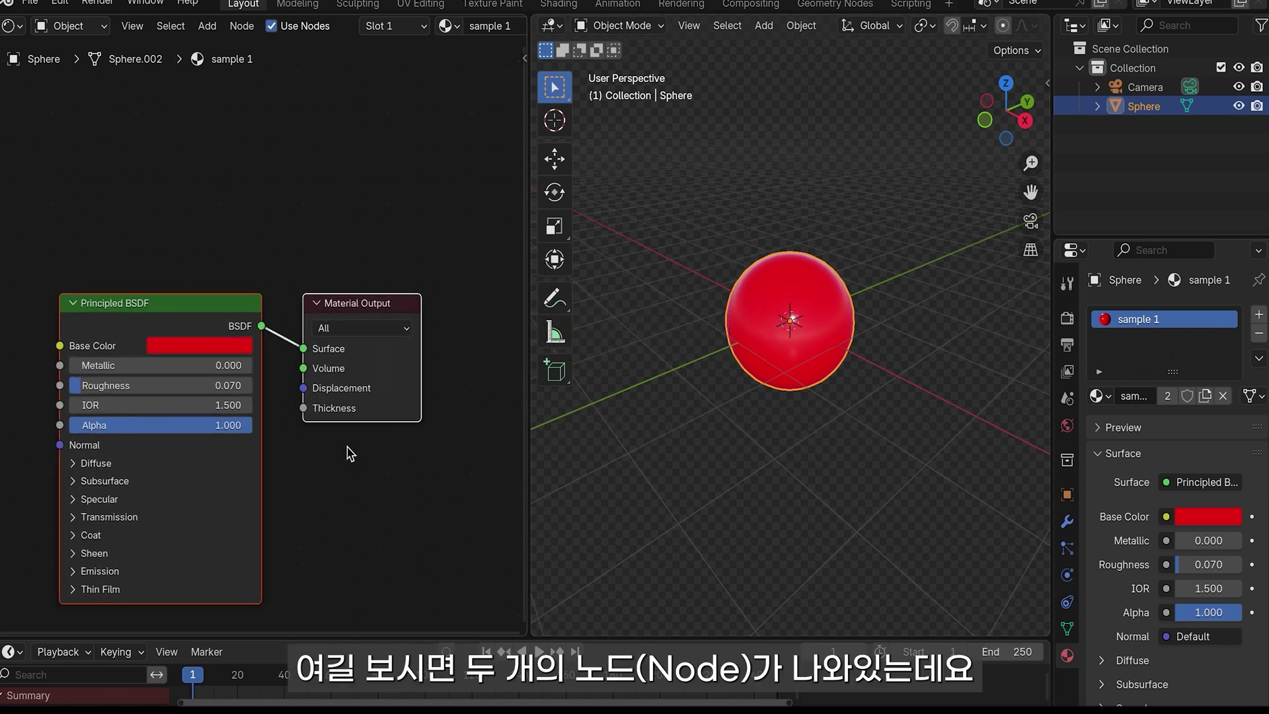
middle_click_drag(350, 453, 356, 444)
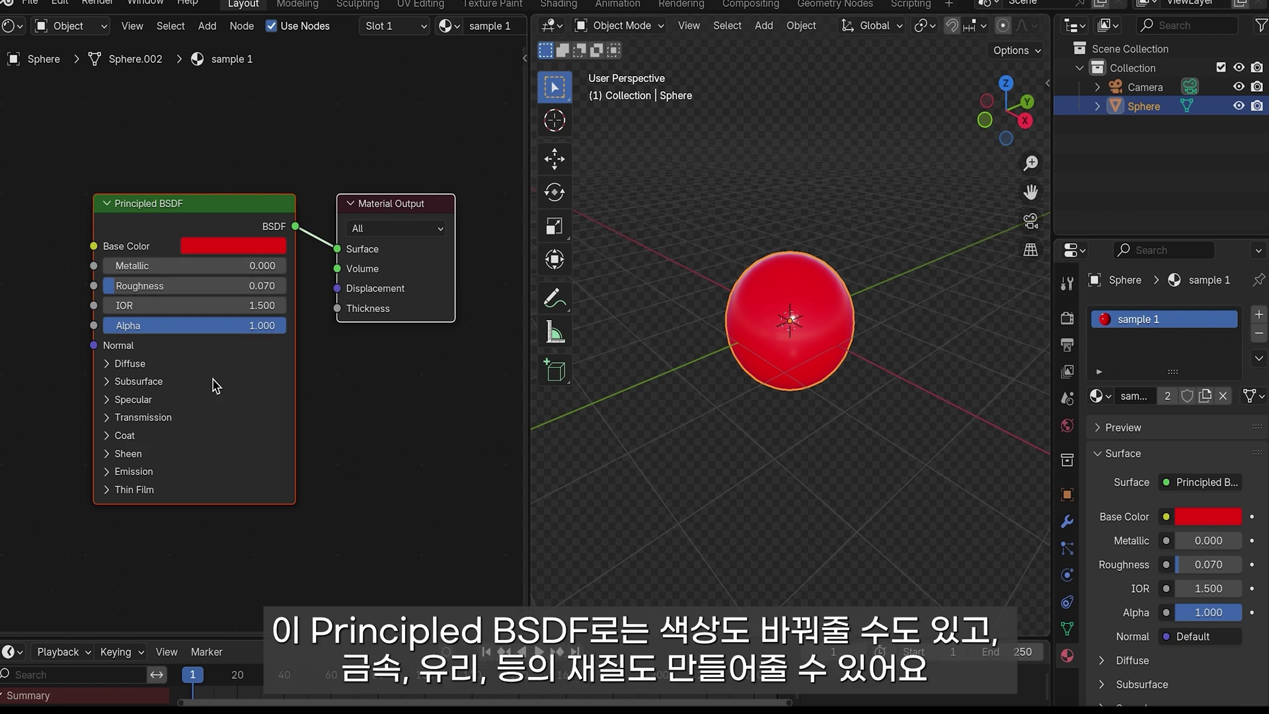
left_click(229, 247)
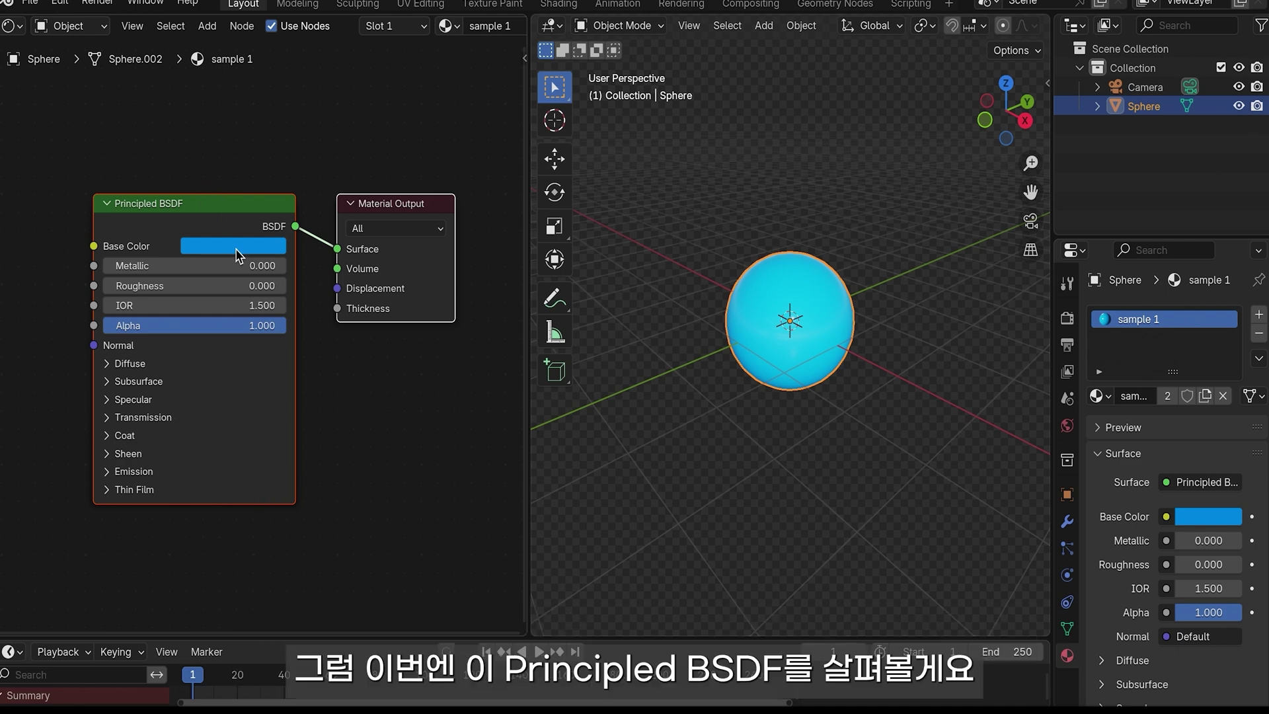
left_click(259, 247)
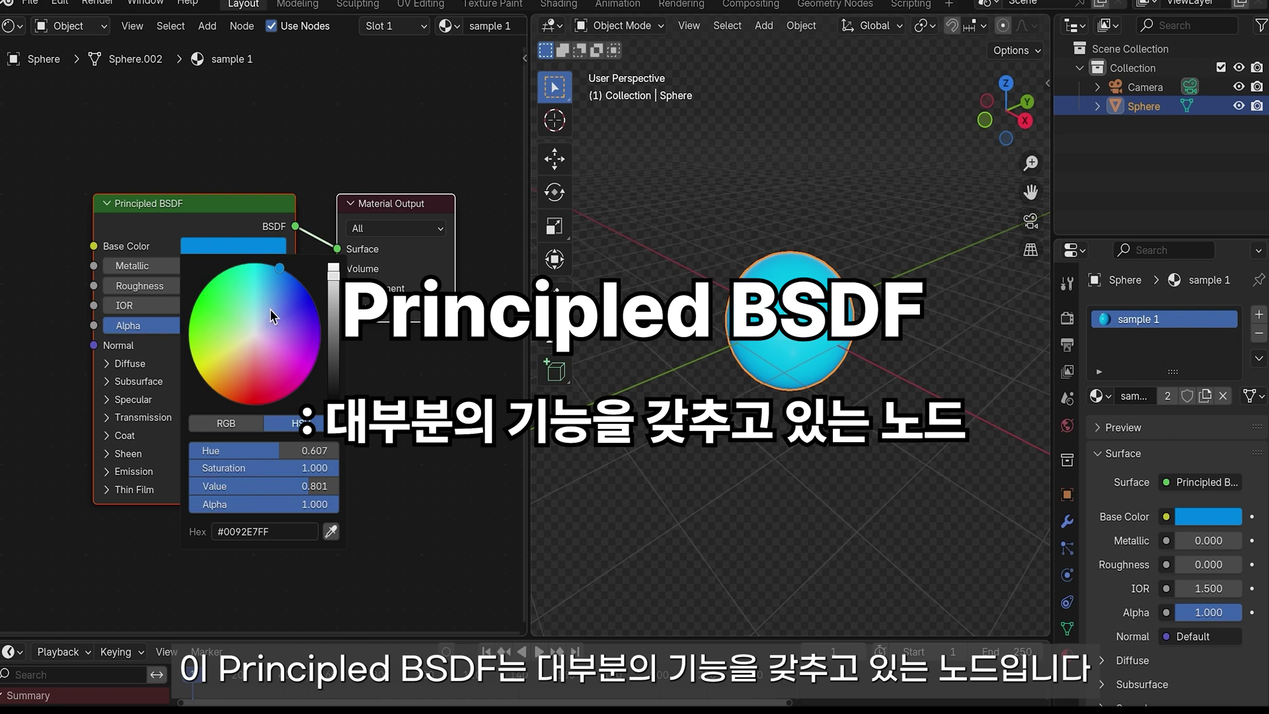
left_click_drag(258, 335, 259, 395)
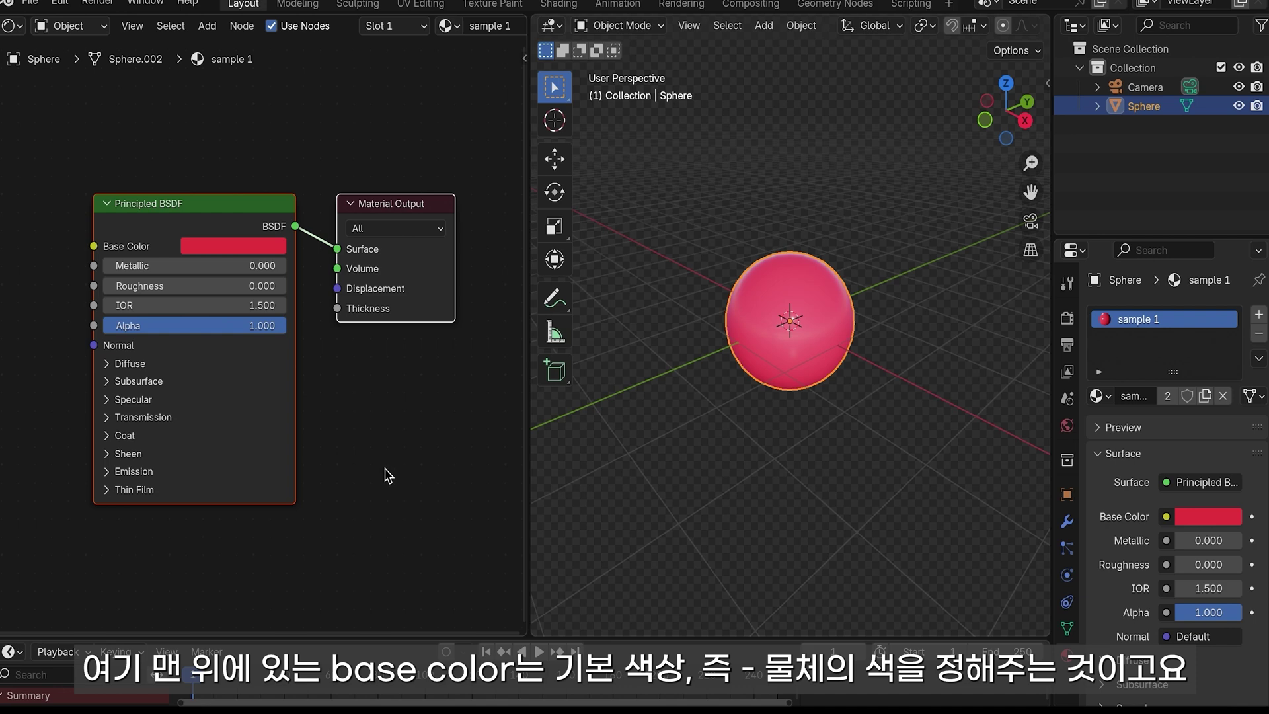
left_click(272, 250)
left_click(212, 383)
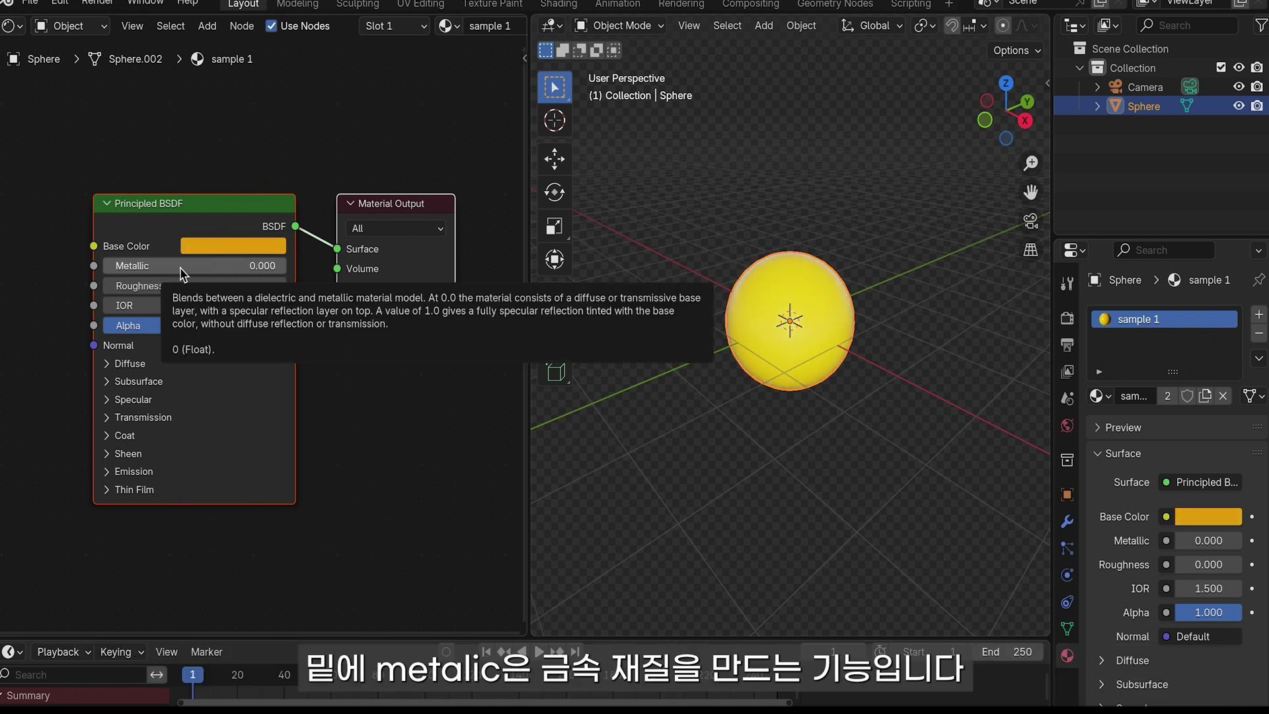
left_click_drag(183, 273, 282, 265)
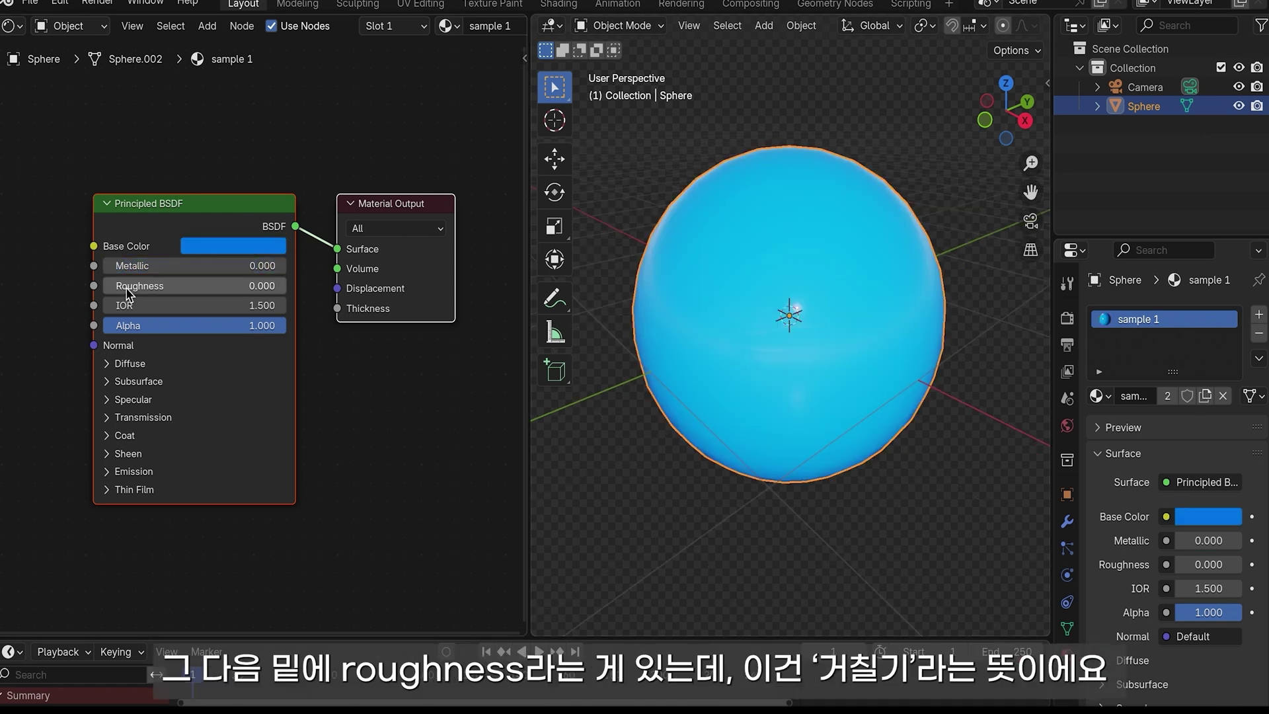
mouse_move(139, 286)
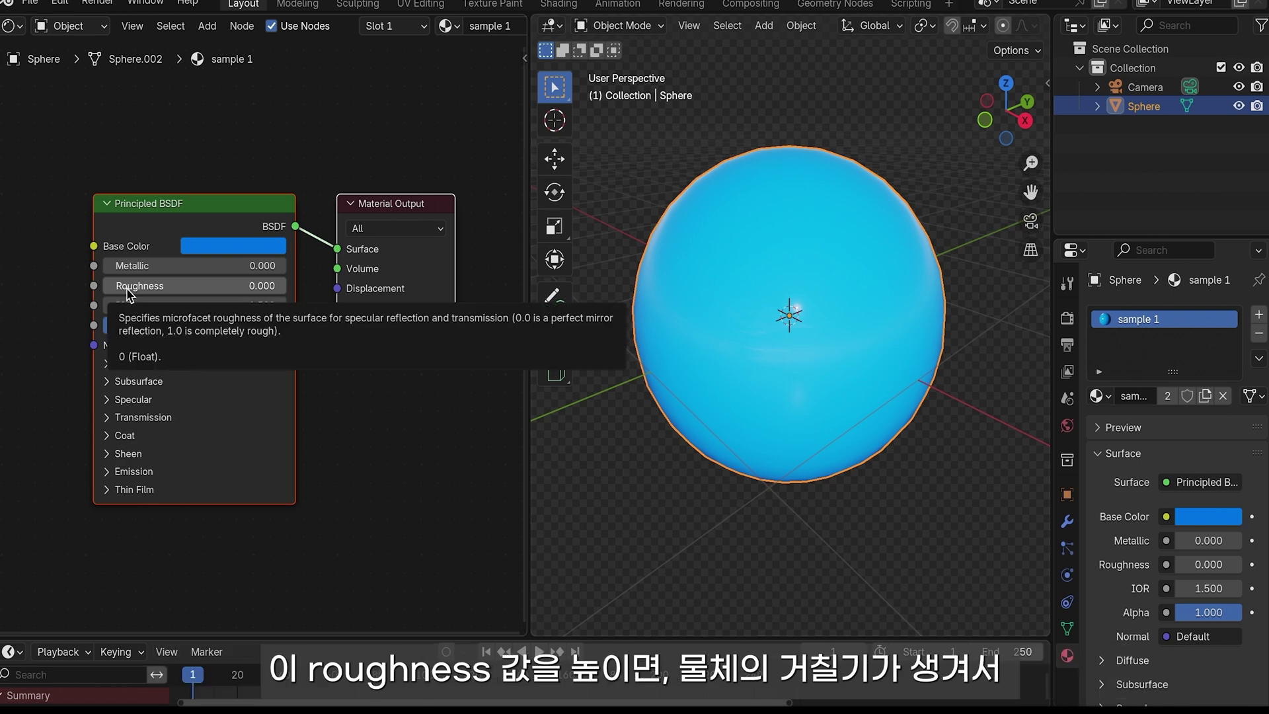
- Drag Roughness to 1.000 for a matte sphere, then back to 0.000 for gloss
left_click(127, 291)
left_click_drag(128, 286, 285, 285)
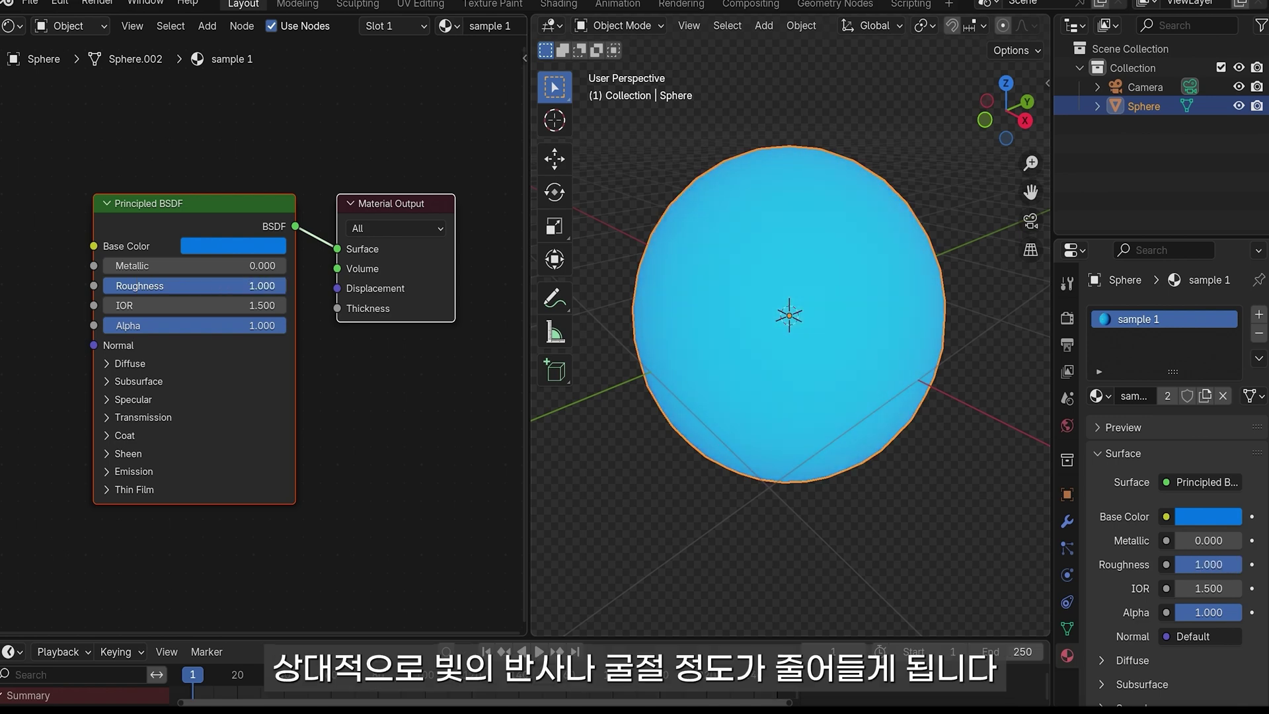
left_click_drag(284, 286, 173, 285)
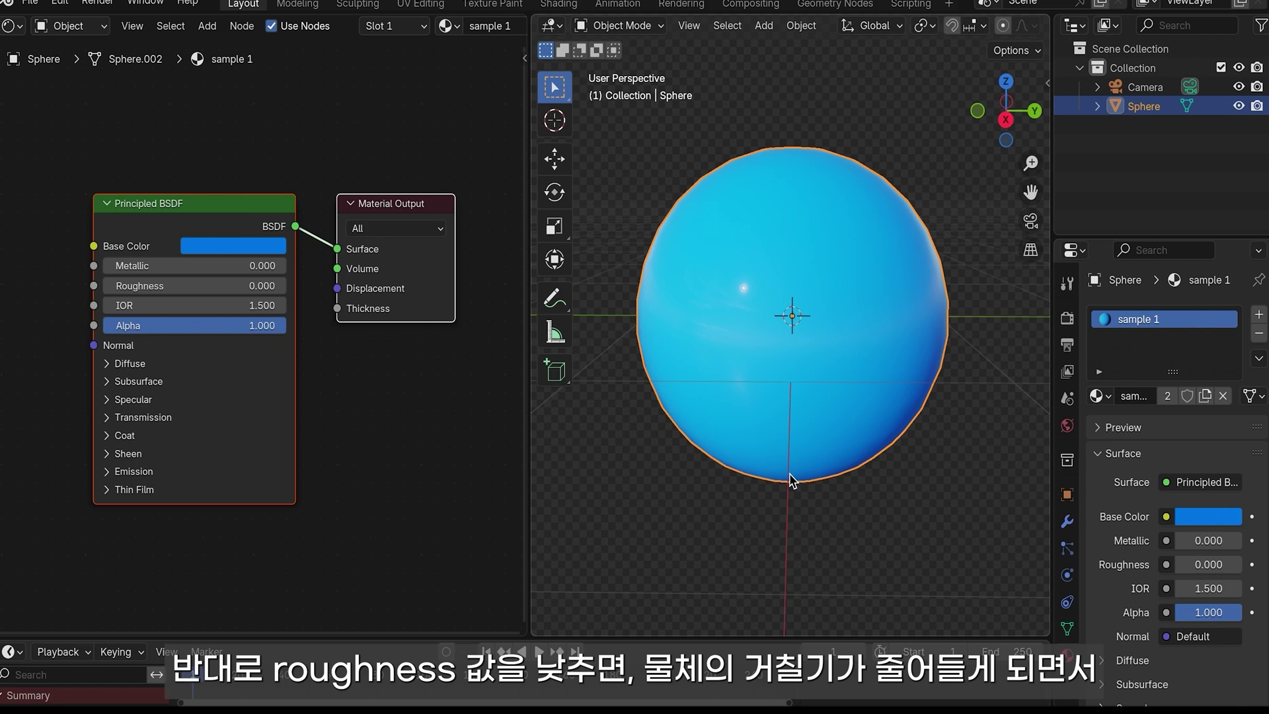
middle_click_drag(791, 479, 792, 482)
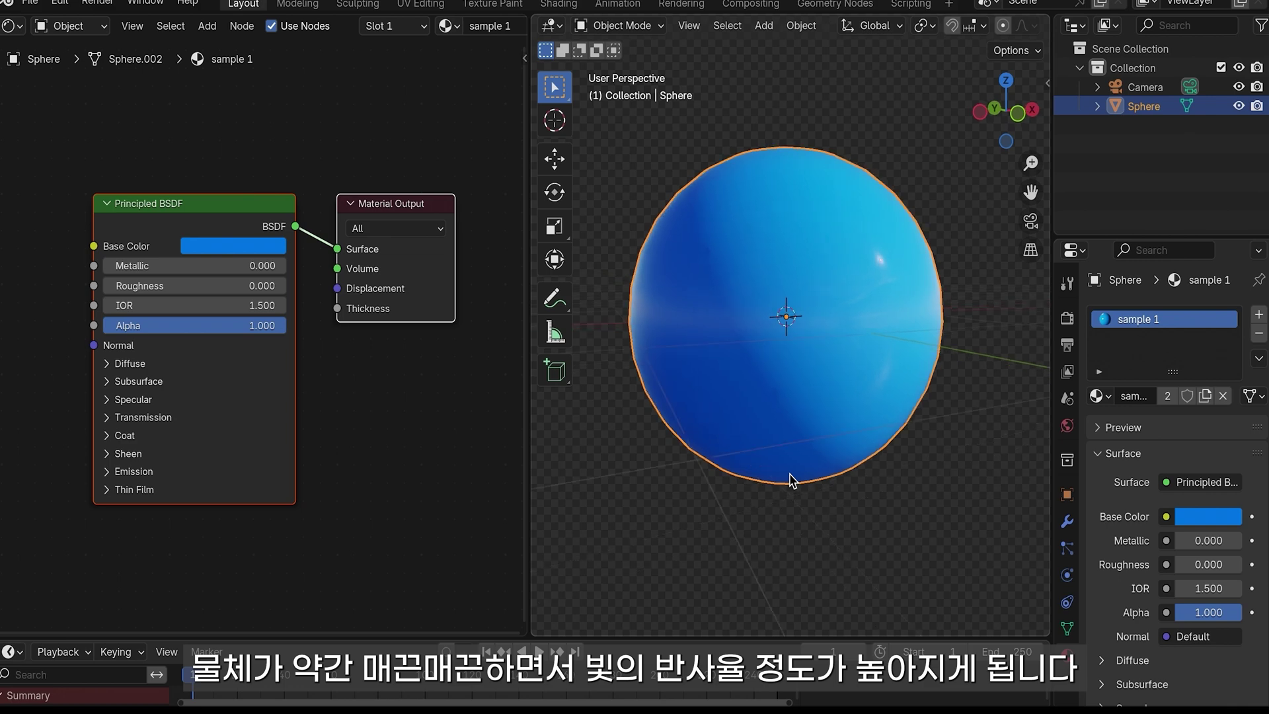
- Try water's IOR 1.33 with Transmission Weight 1.000, then reset Transmission Weight to 0
double_click(207, 305)
type("1.33")
key("Return")
left_click(143, 417)
left_click_drag(132, 440, 289, 446)
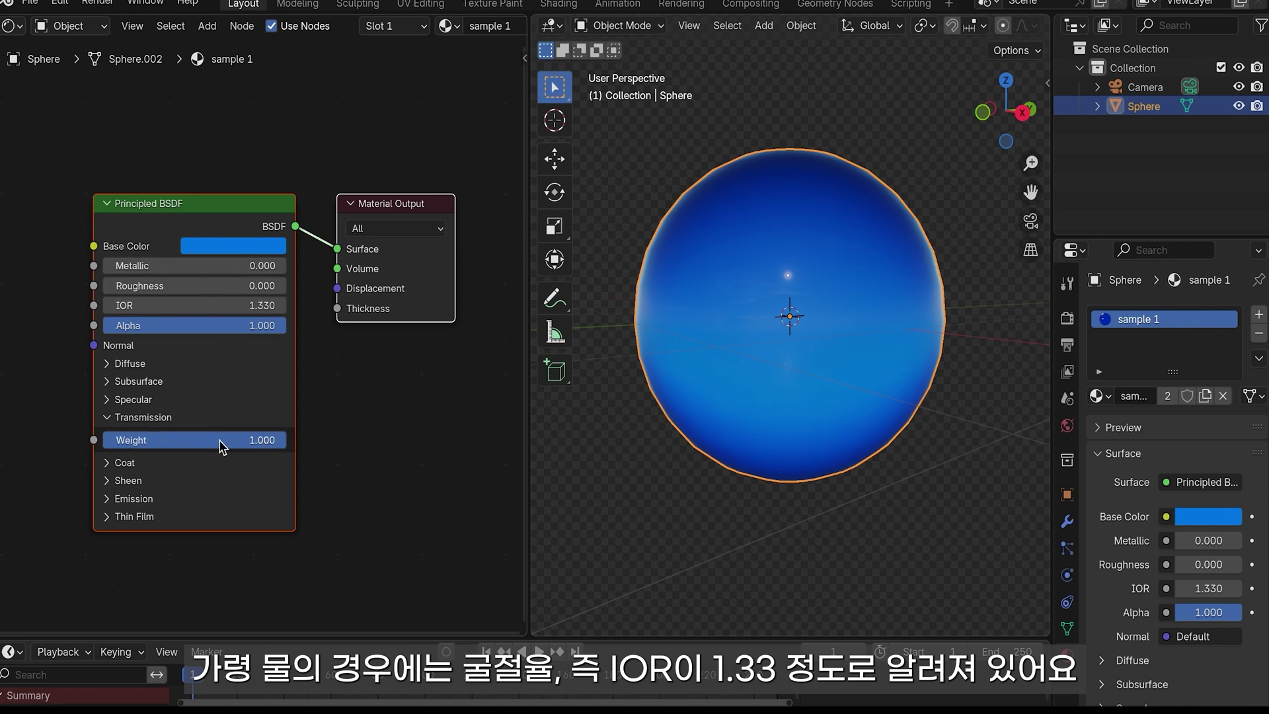
double_click(255, 439)
type("0")
- Adjust the Metallic slider and set IOR to 2.000
left_click_drag(132, 266, 289, 266)
double_click(253, 305)
type("2")
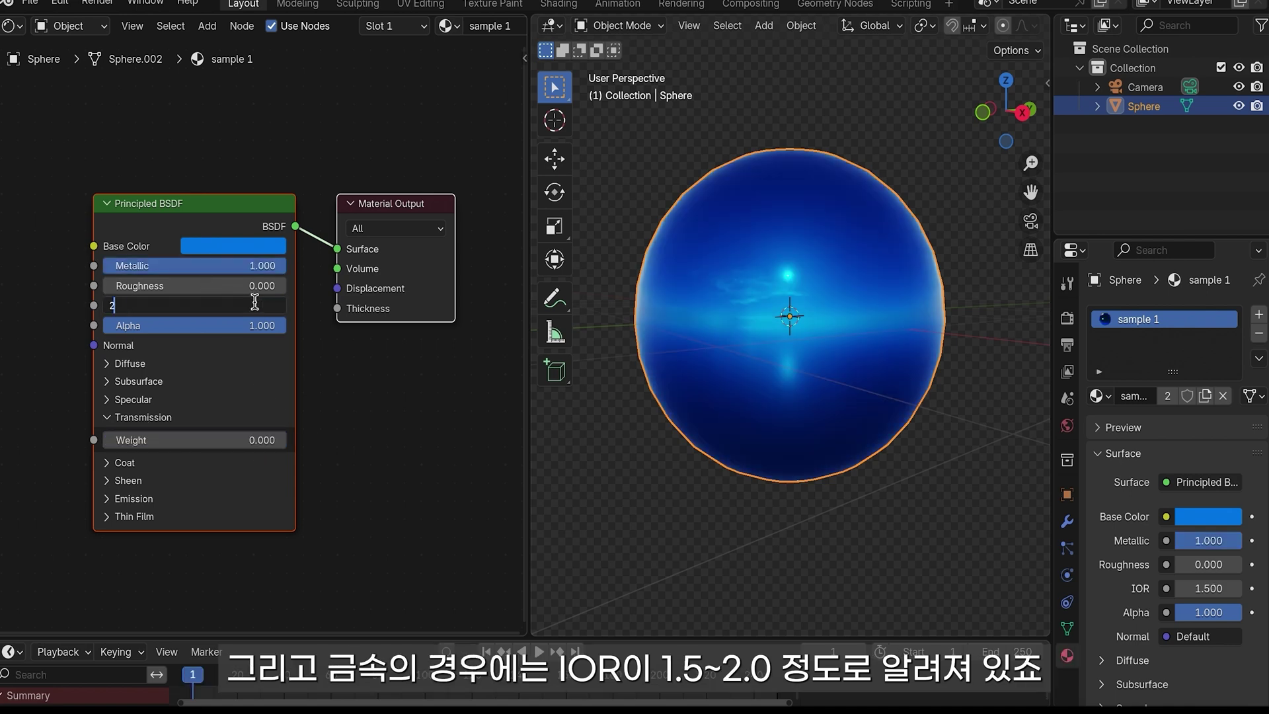
key("Return")
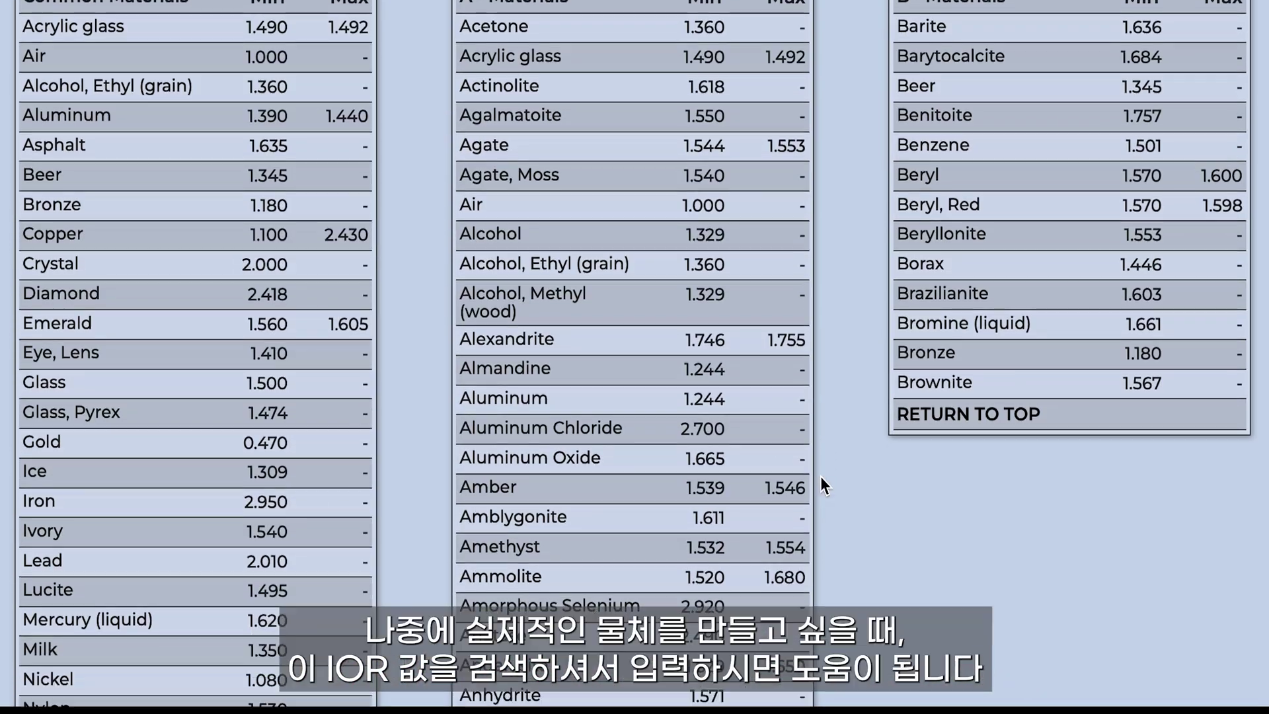
scroll(665, 193, "up", 1)
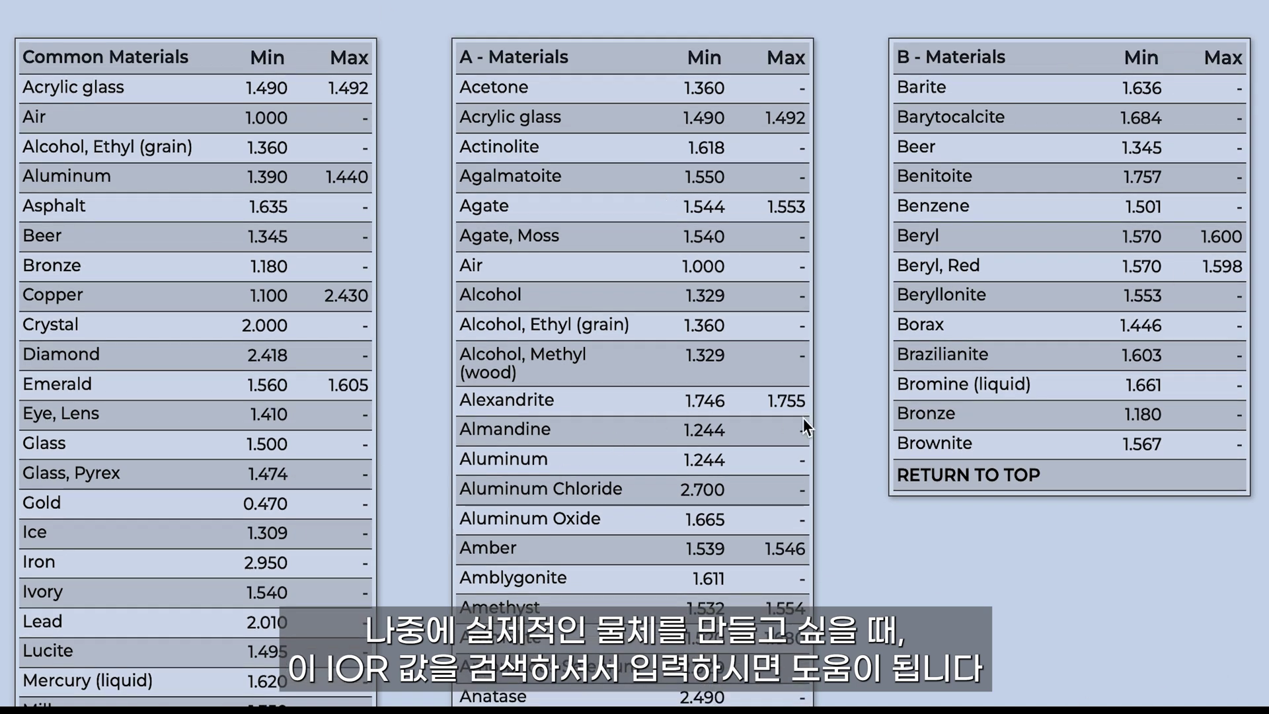
mouse_move(263, 324)
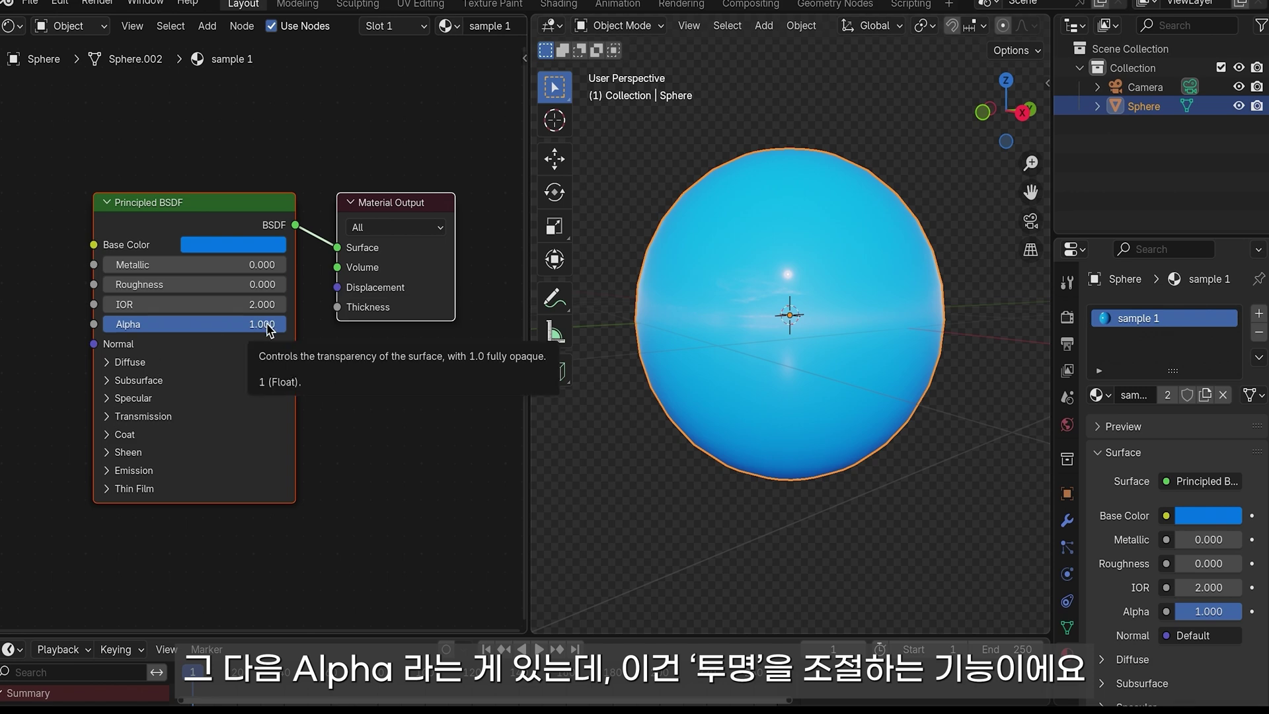
- Test Alpha at 0, then raise Diffuse Roughness to 1.000 with the render engine on EEVEE
left_click_drag(270, 326, 166, 326)
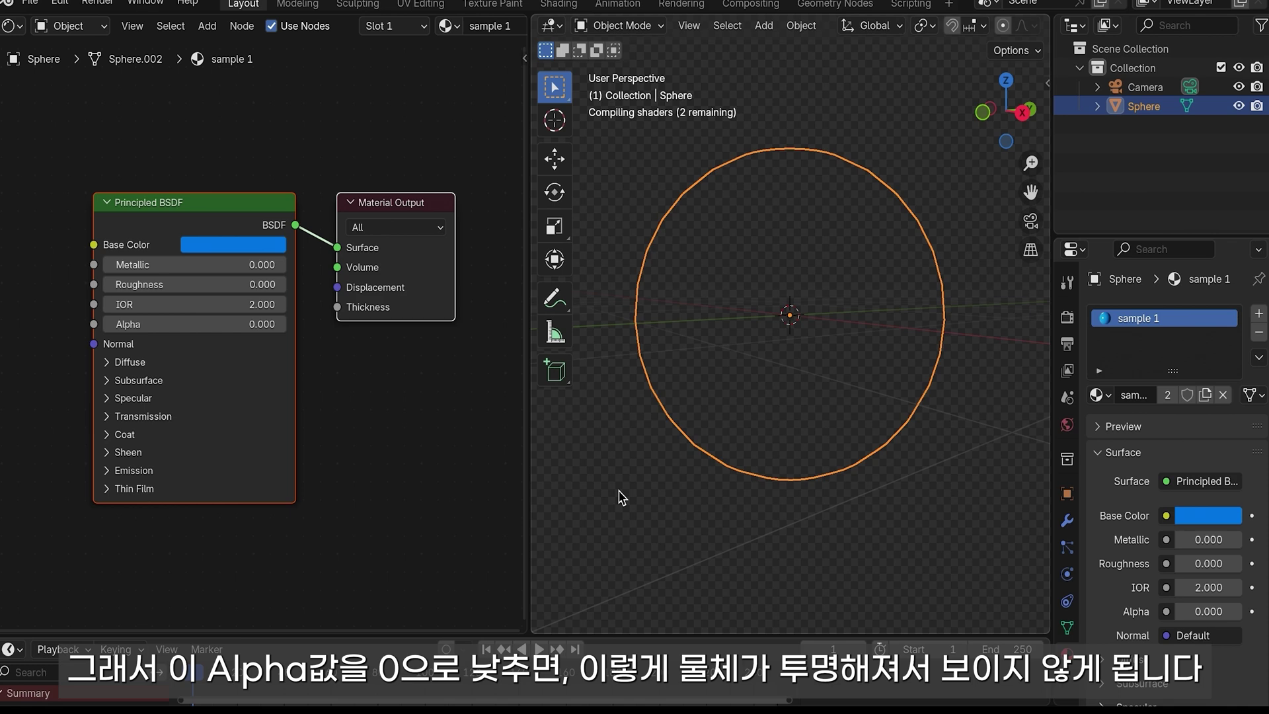
left_click(979, 252)
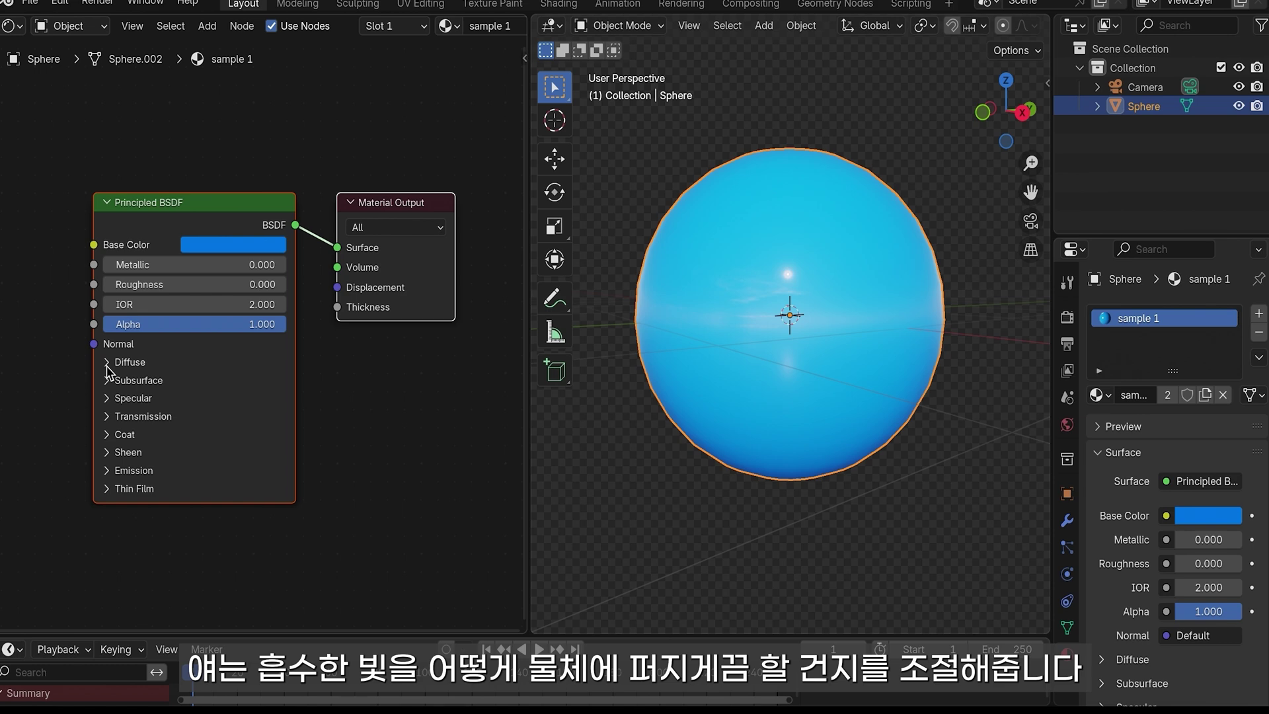
left_click(107, 364)
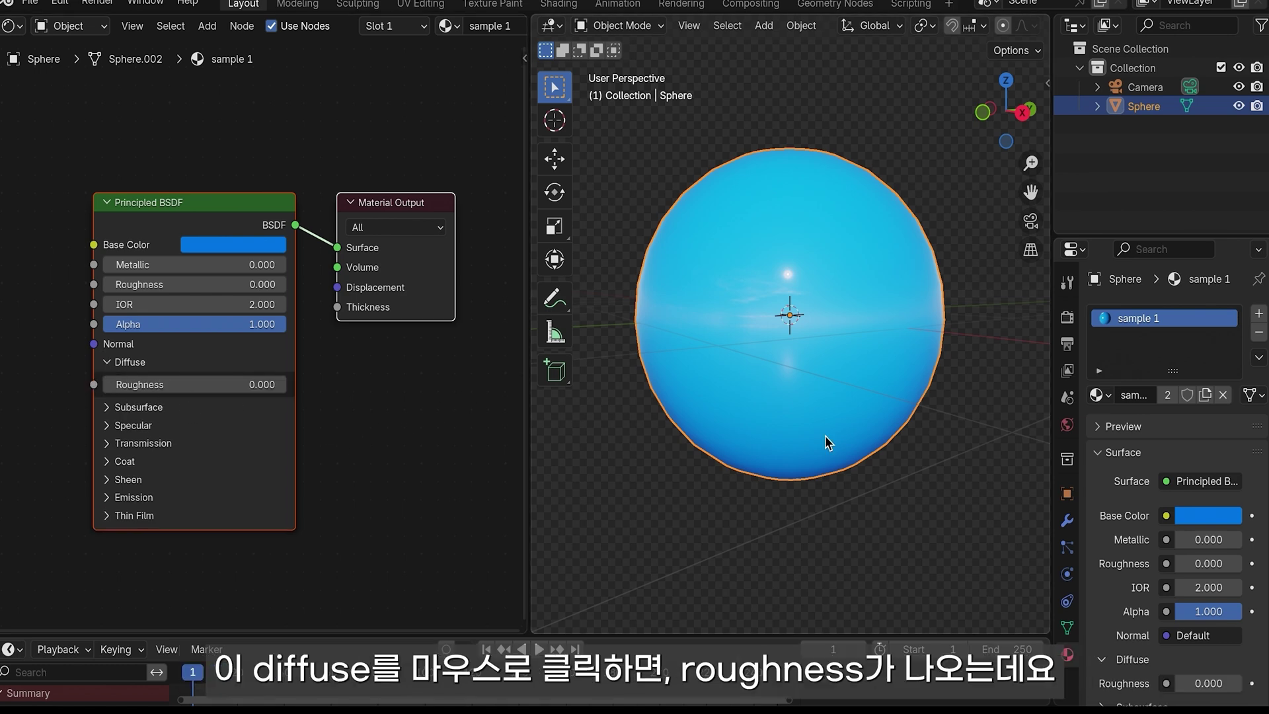
left_click(1066, 317)
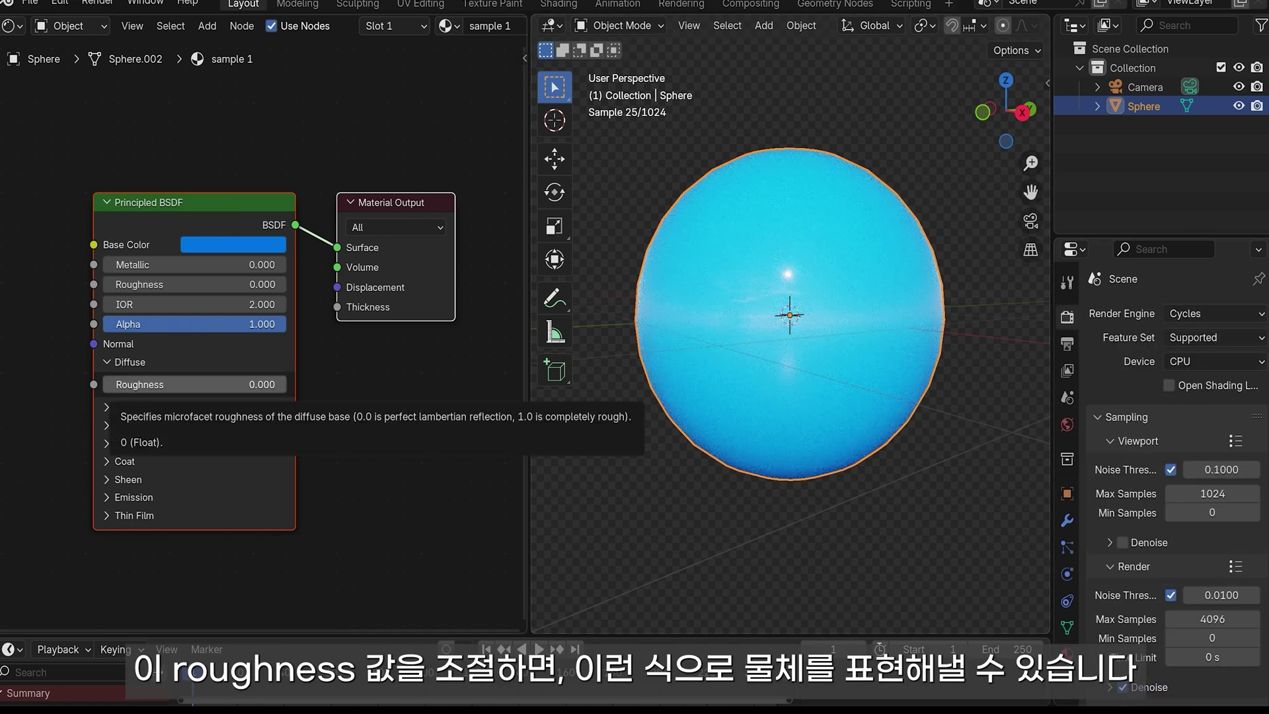
left_click_drag(132, 388, 278, 389)
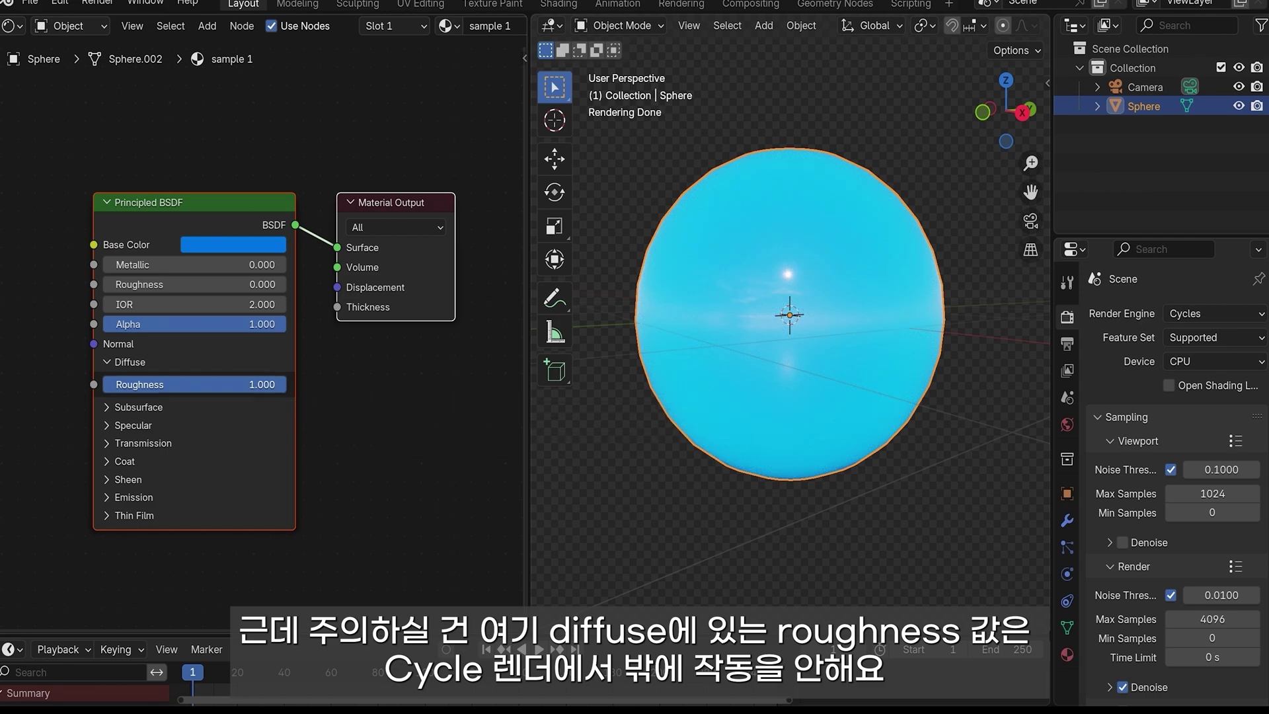
left_click_drag(278, 384, 114, 384)
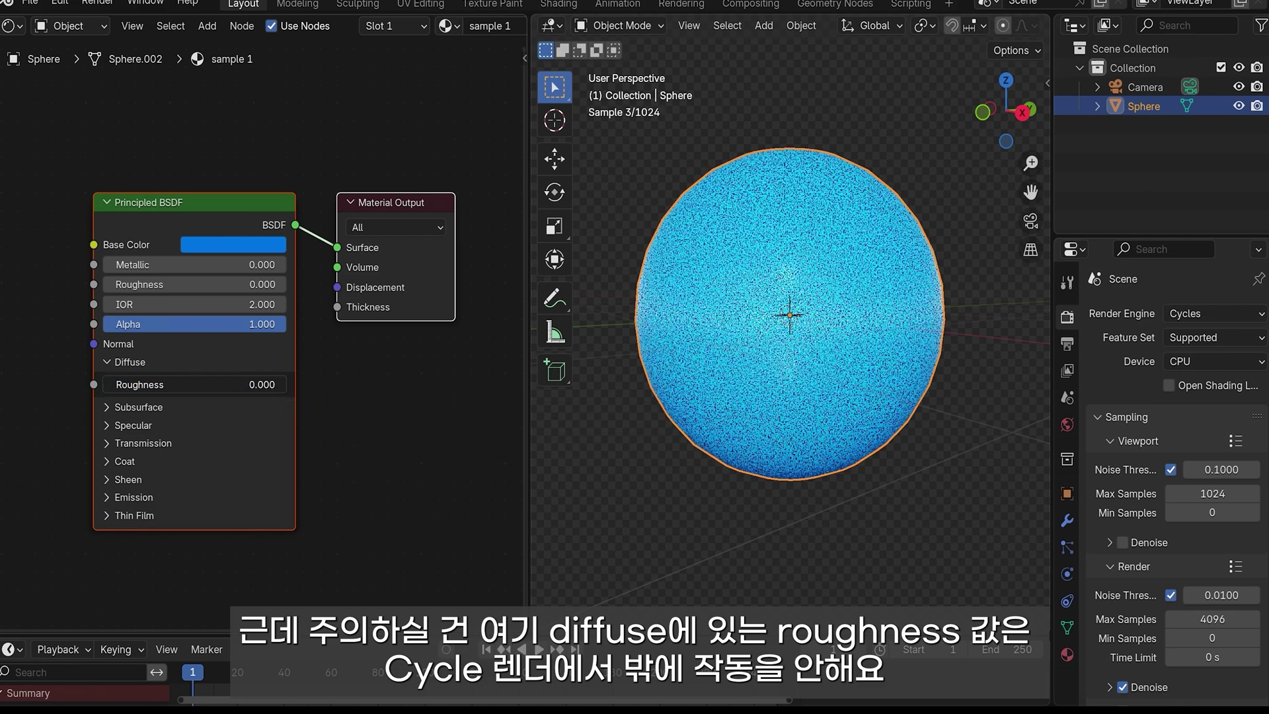
mouse_move(147, 384)
left_mouse_down()
mouse_move(286, 384)
mouse_move(106, 384)
mouse_move(285, 384)
left_mouse_up()
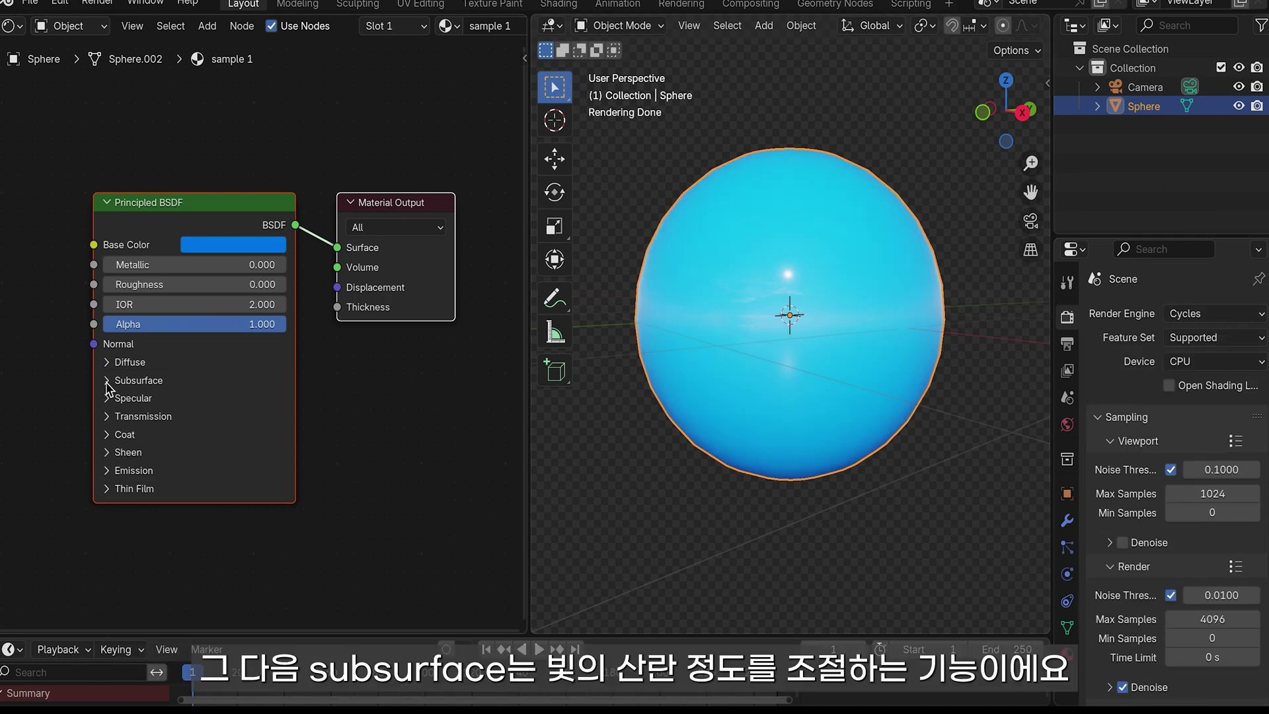
- Raise Subsurface Weight to 1.000 and briefly inspect the Specular settings
left_click(106, 381)
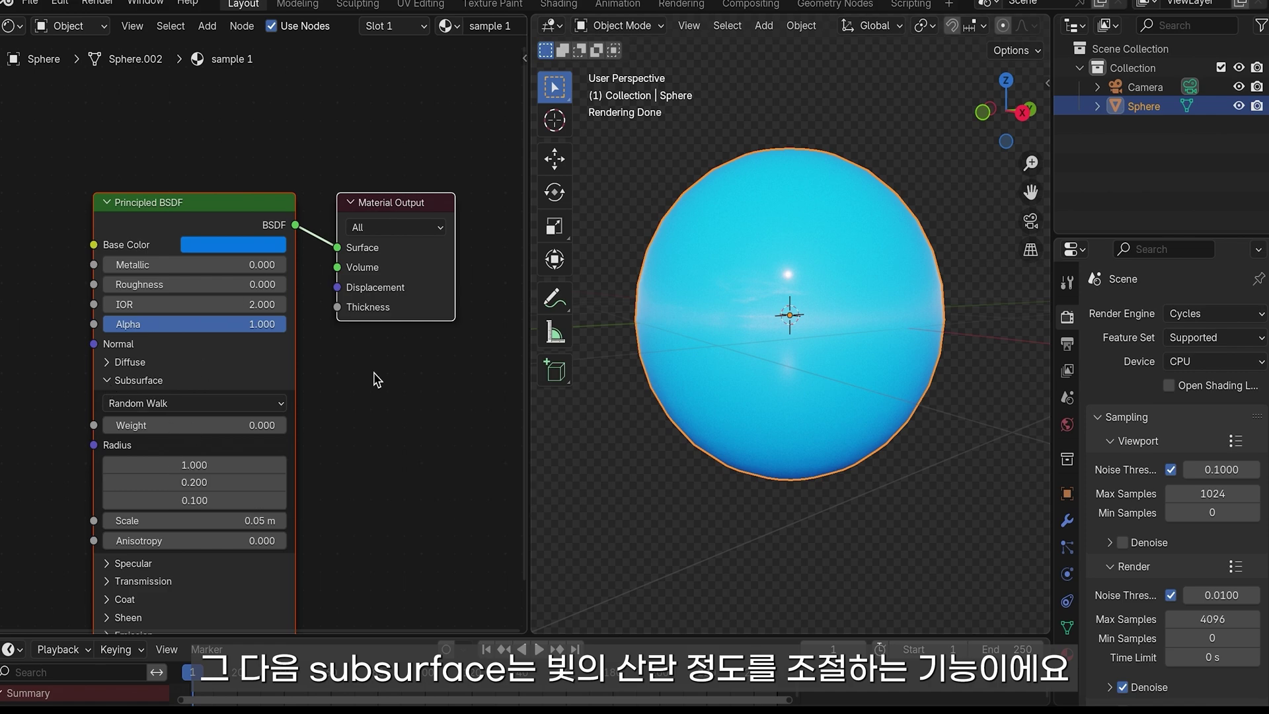
left_click_drag(192, 425, 286, 425)
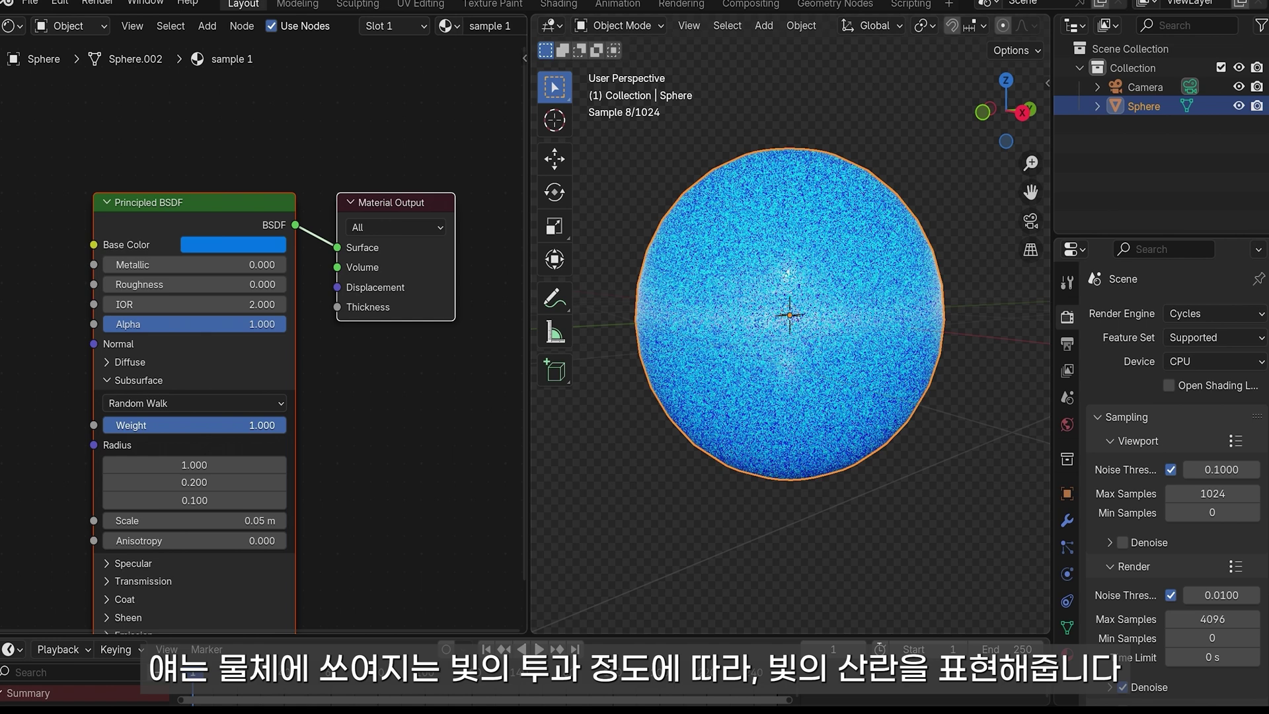
left_click(109, 398)
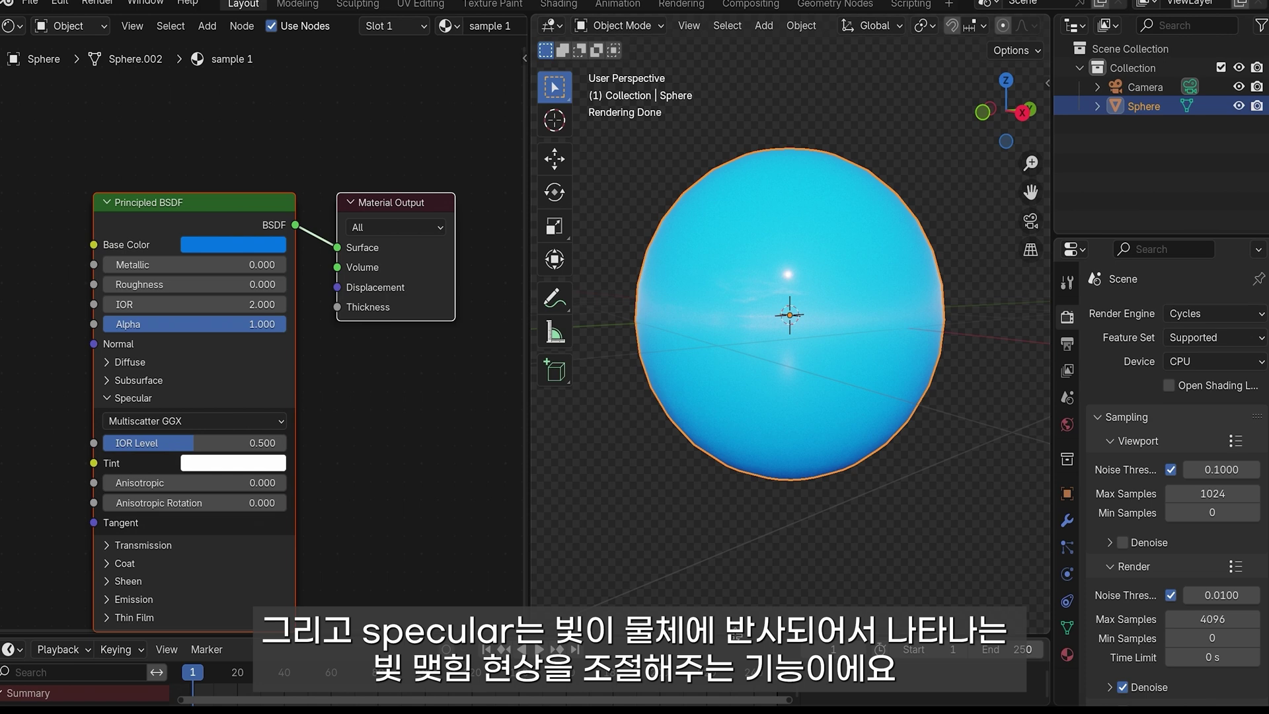
left_click(108, 398)
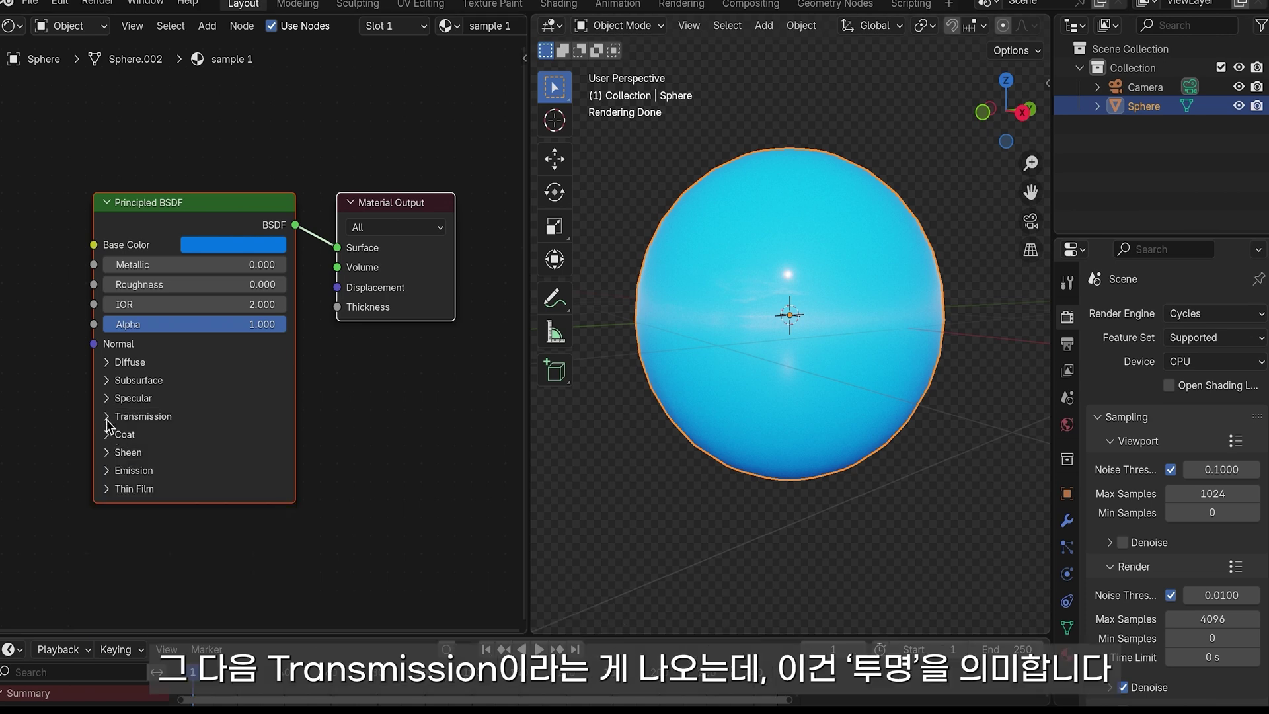
- Lower Alpha to 0.777 and raise Transmission Weight to 1.000 for a glassy sphere
left_click(107, 417)
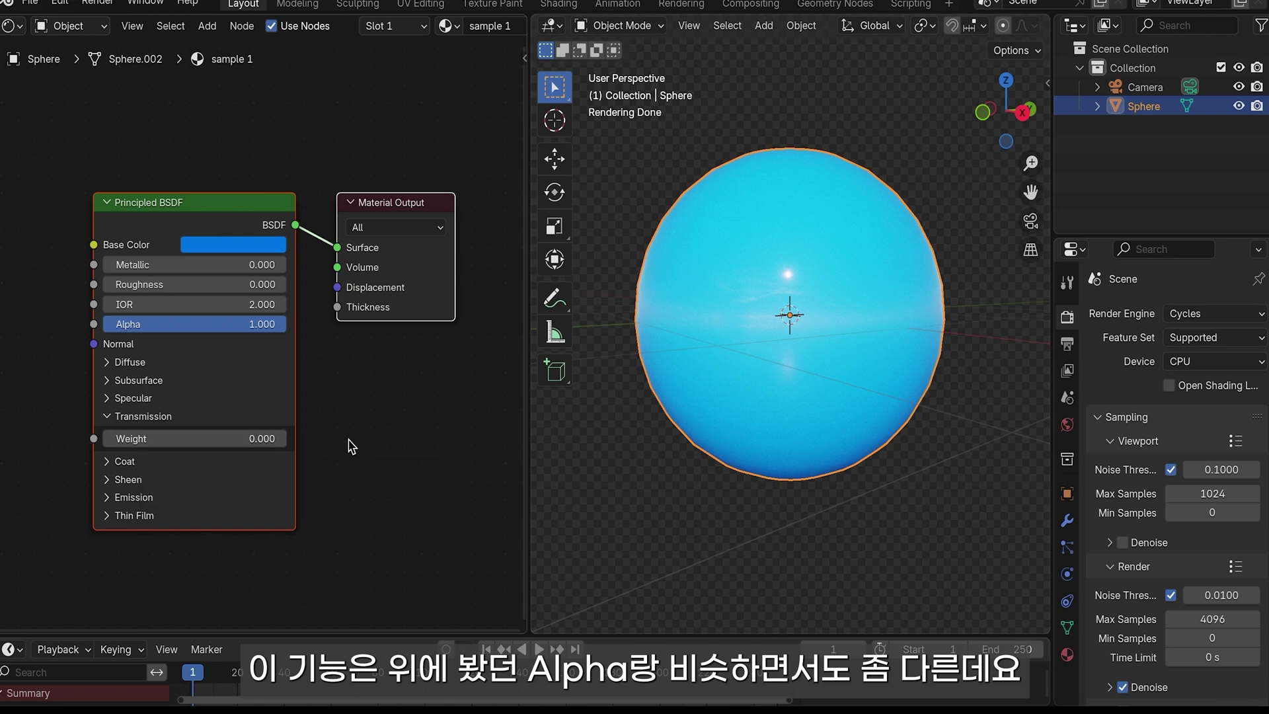
left_click_drag(260, 325, 103, 324)
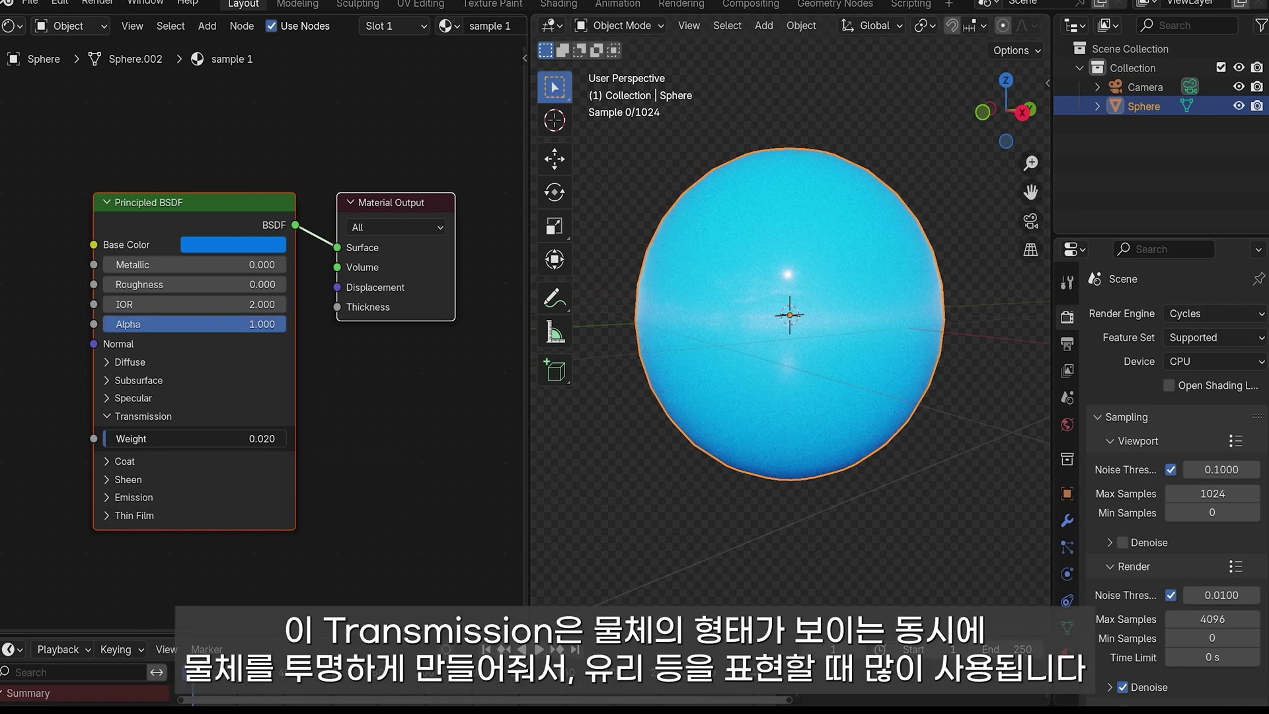
left_click_drag(132, 438, 286, 439)
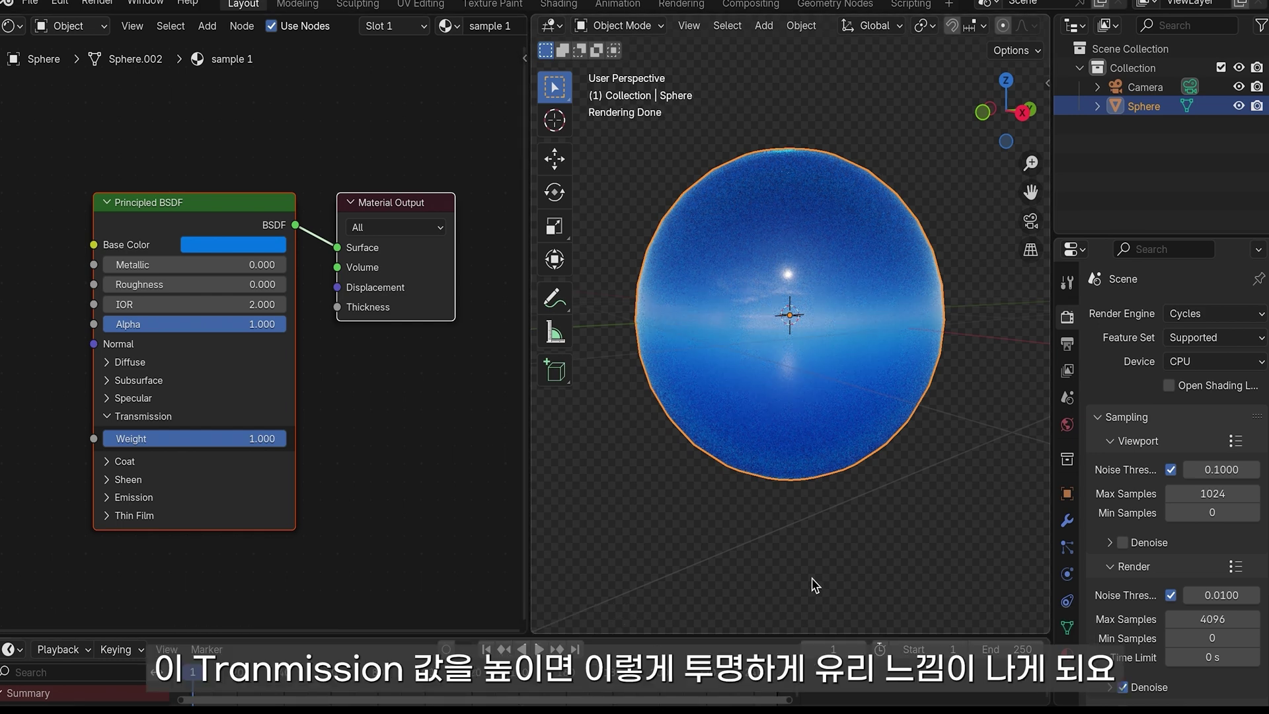
- Raise the Principled BSDF Coat Weight to 1.000, collapsing Transmission and Coat afterwards
left_click(107, 416)
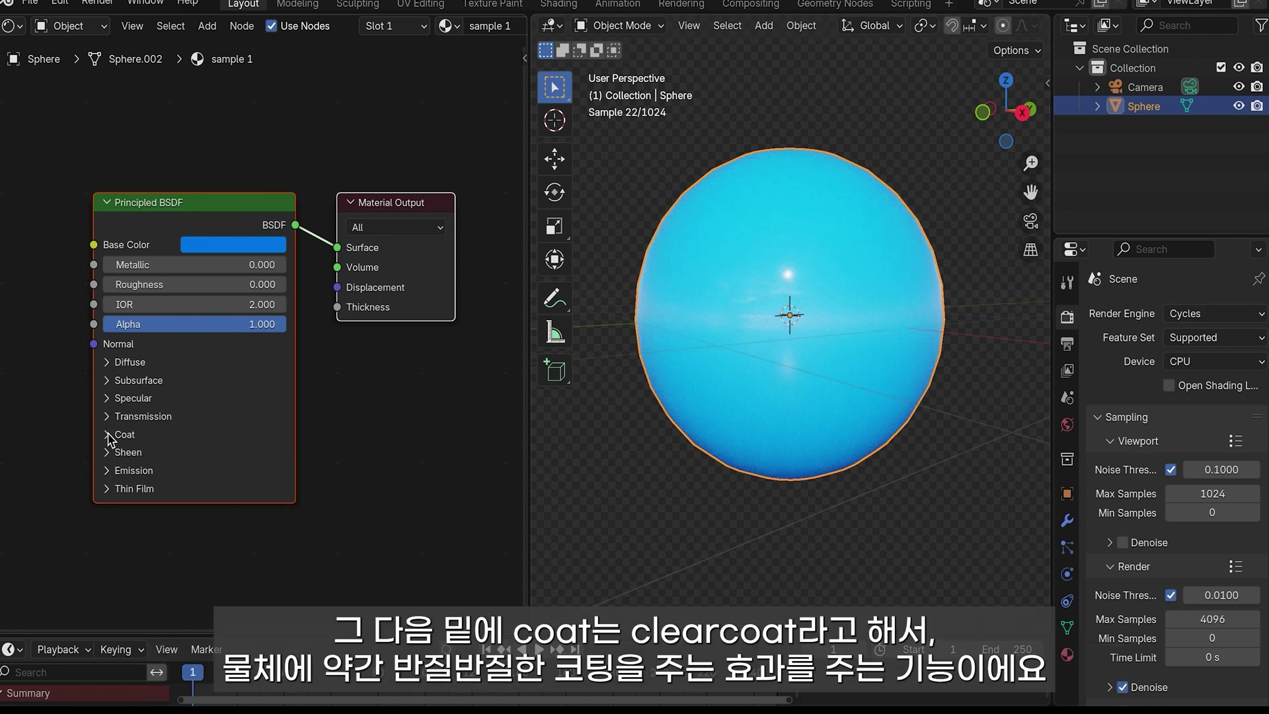
left_click(108, 436)
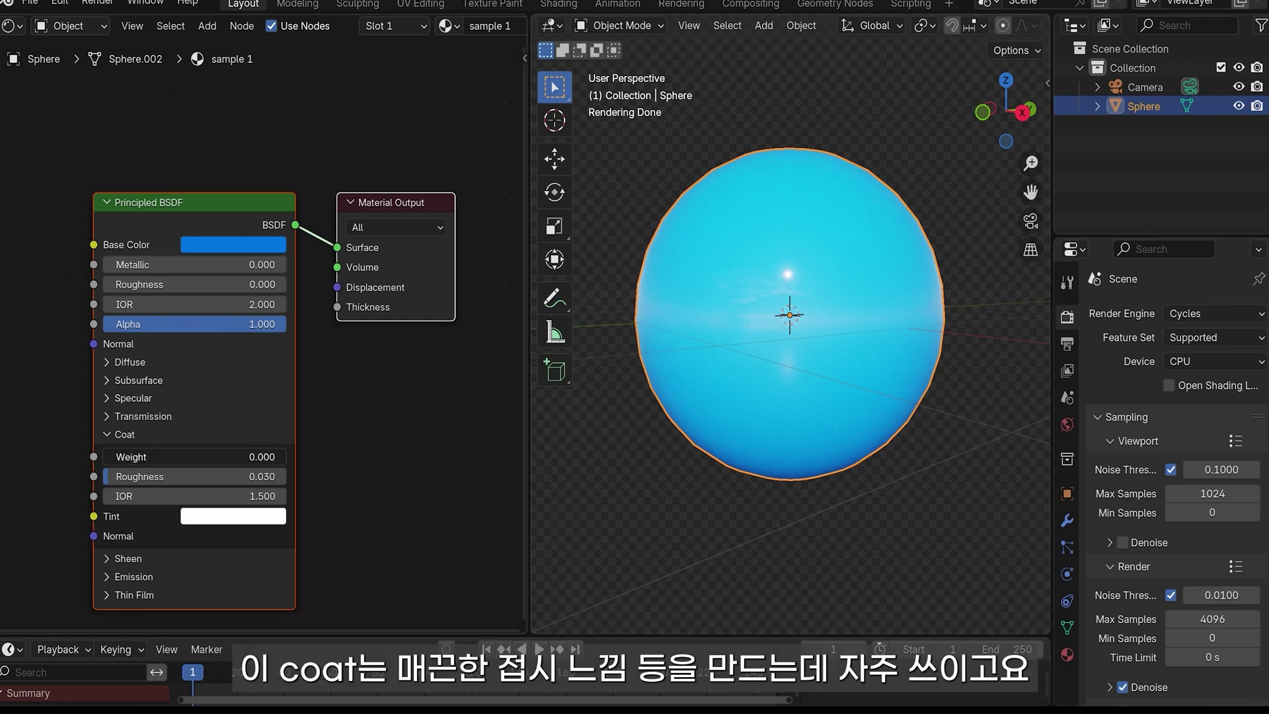
left_click_drag(116, 456, 288, 457)
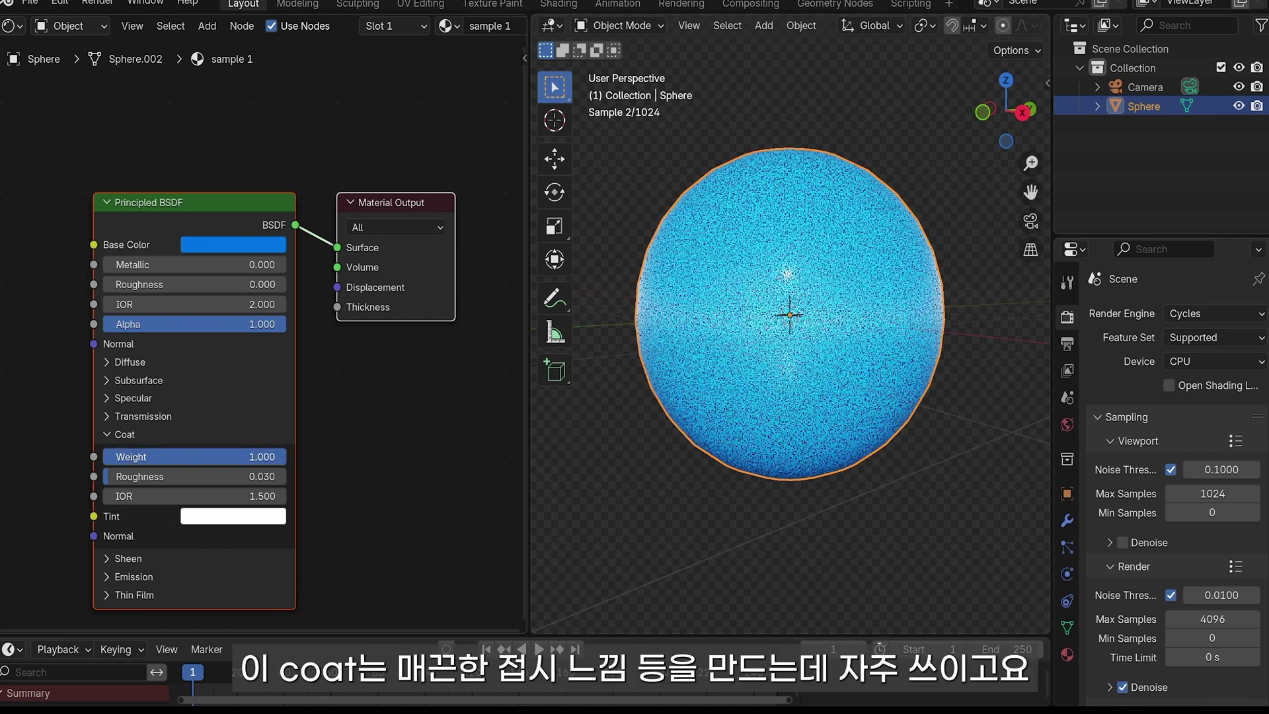
left_click(106, 434)
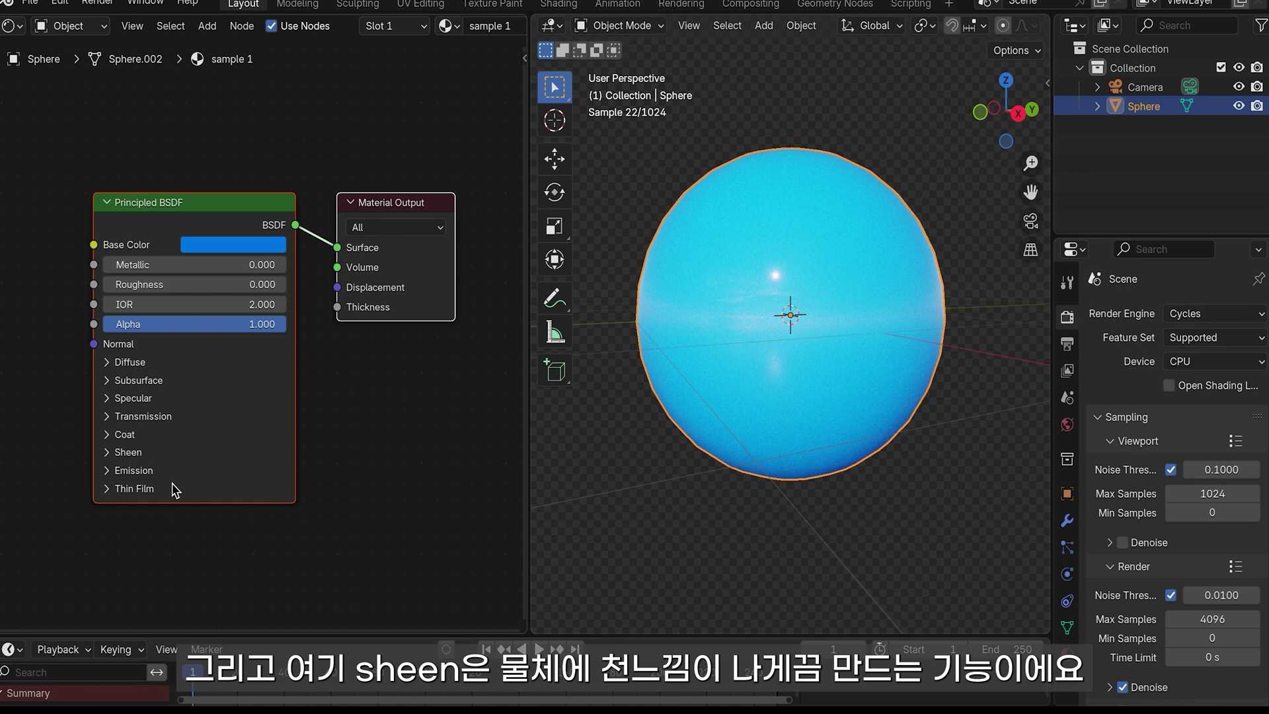
- Check Sheen, make the sphere glow cyan at Emission Strength 51.200, then reveal Thin Film
left_click(107, 452)
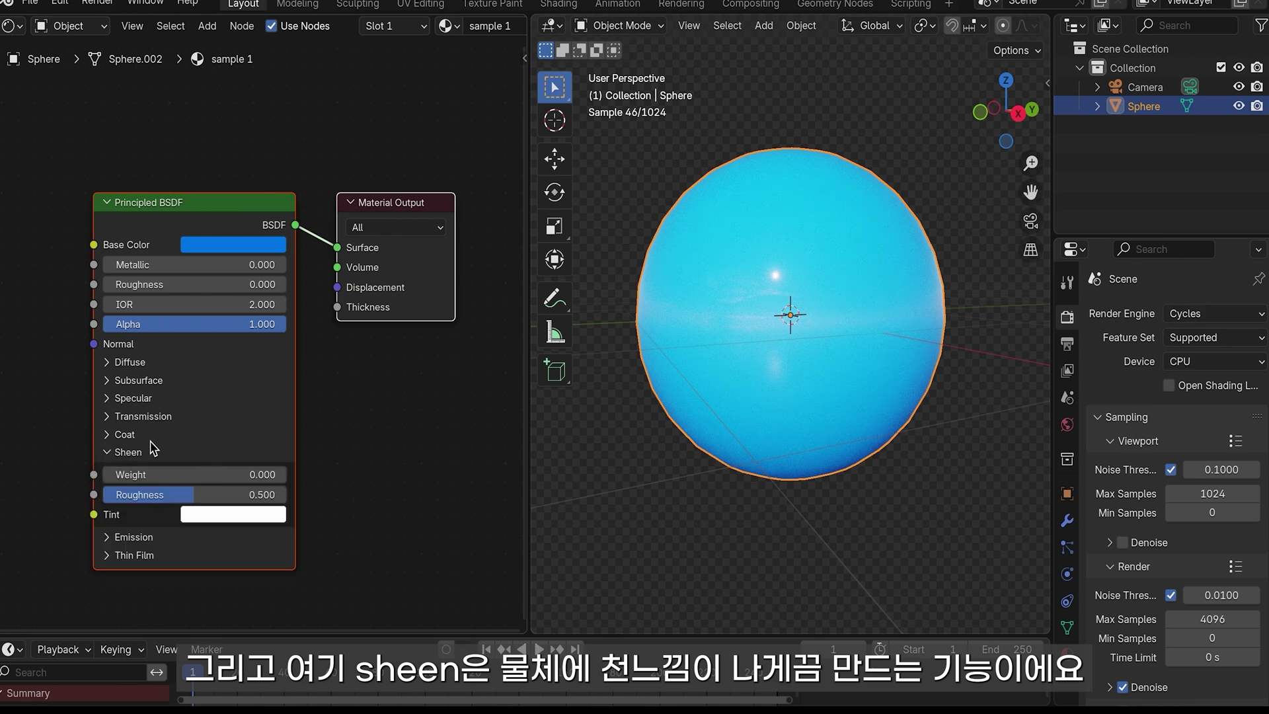
left_click(107, 453)
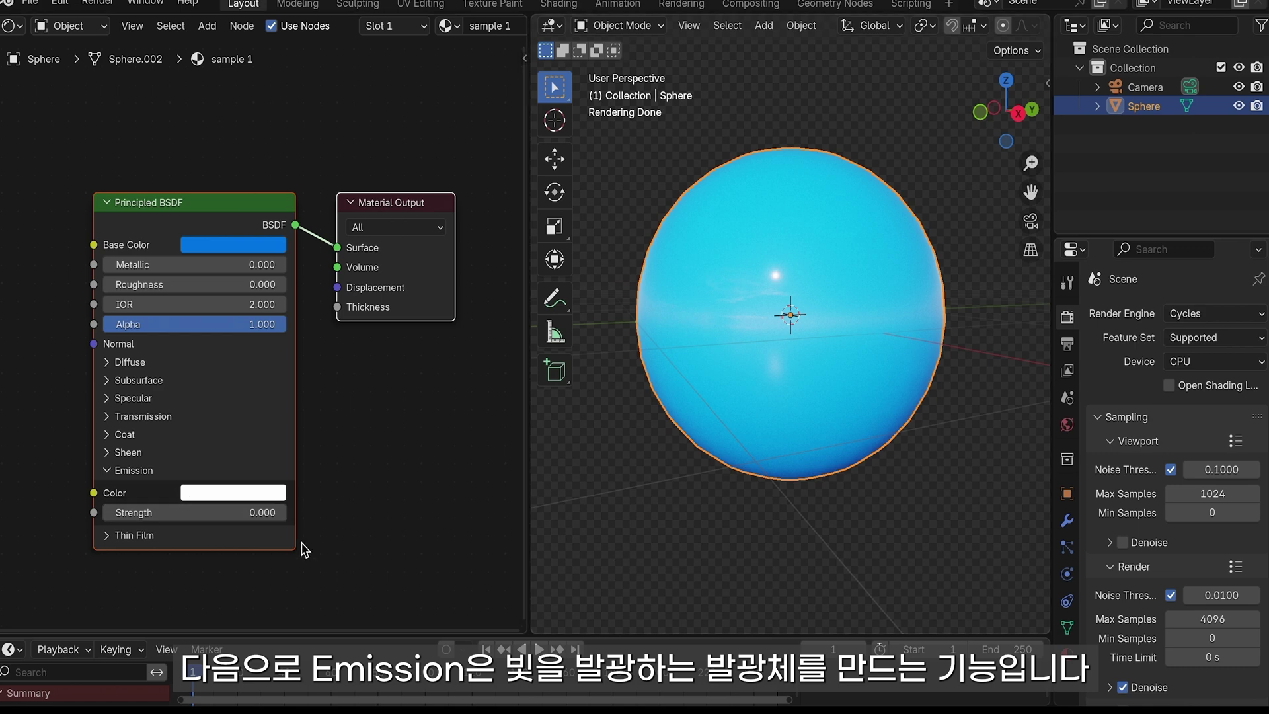
left_click_drag(117, 512, 258, 512)
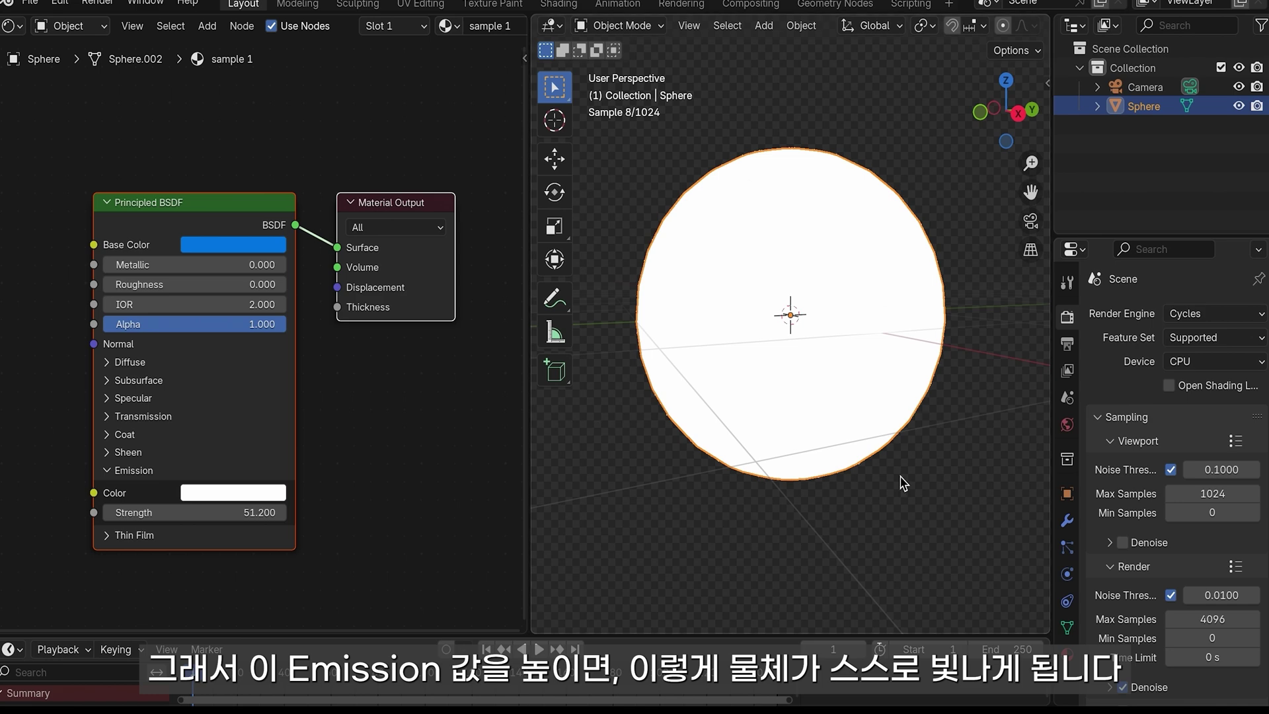
left_click(270, 492)
left_click_drag(255, 268, 225, 218)
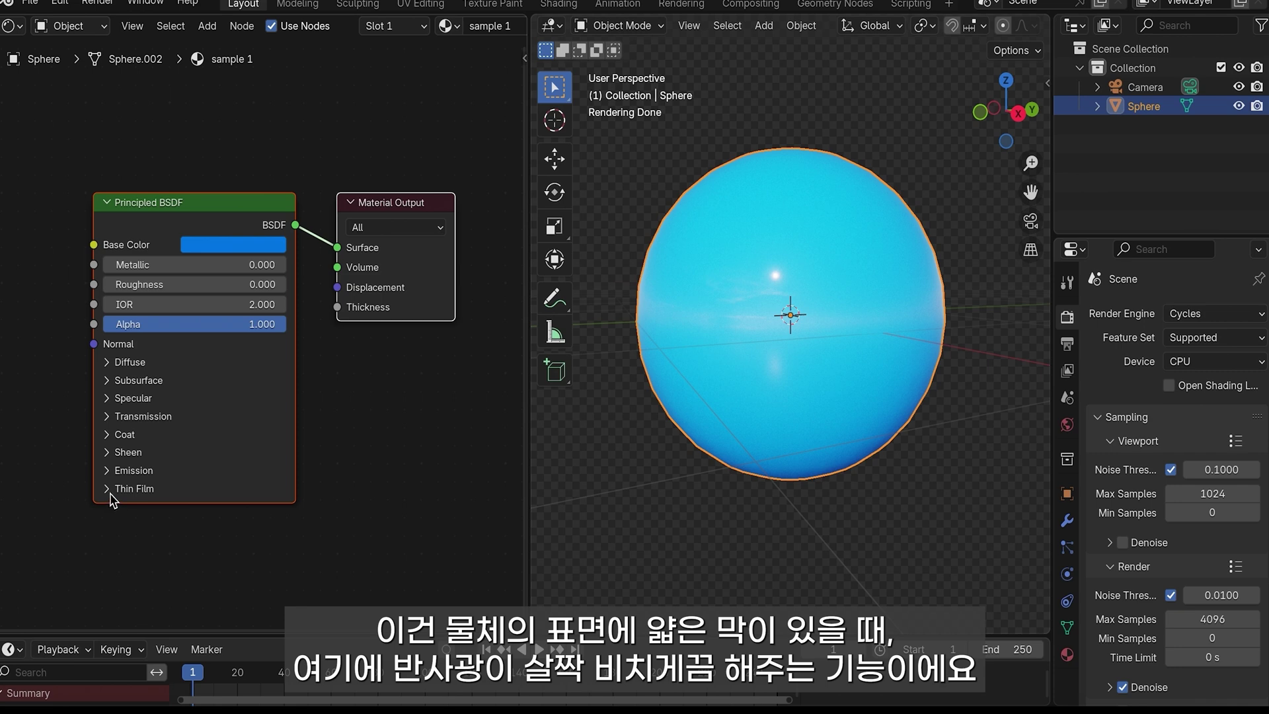
left_click(108, 490)
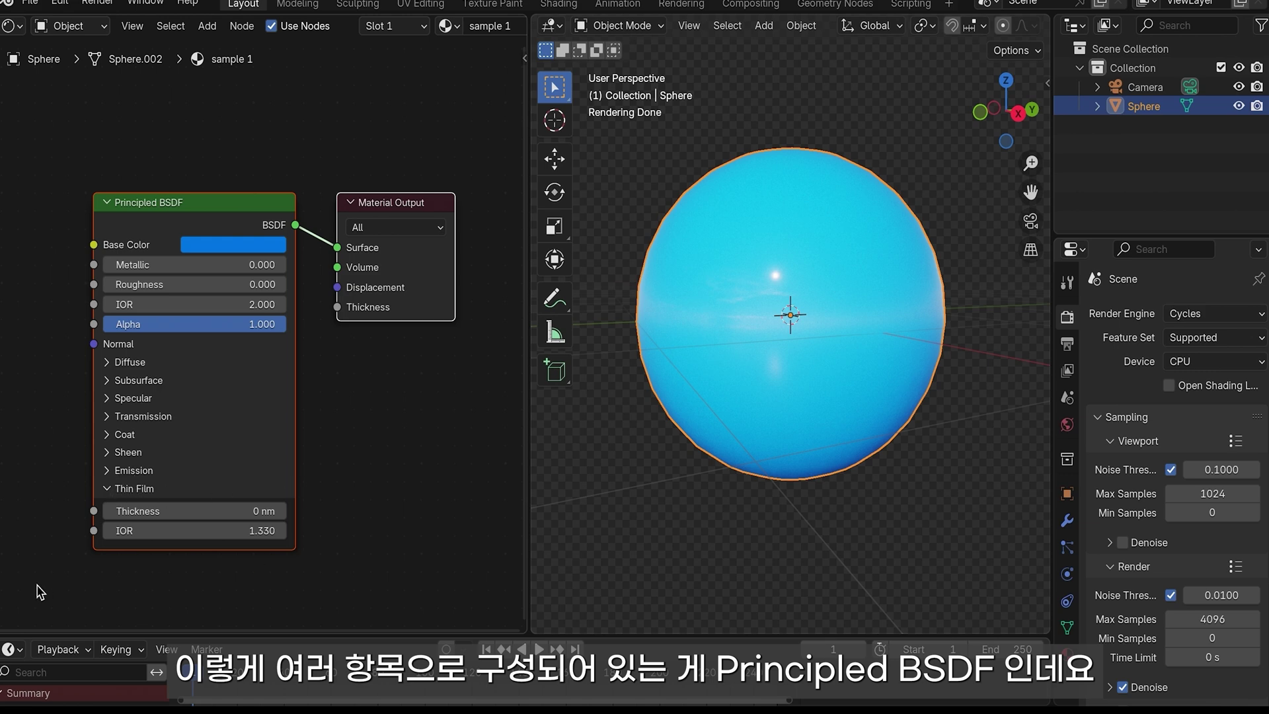
- Hide Thin Film, try linking the BSDF into Displacement, then undo that invalid link
left_click(121, 492)
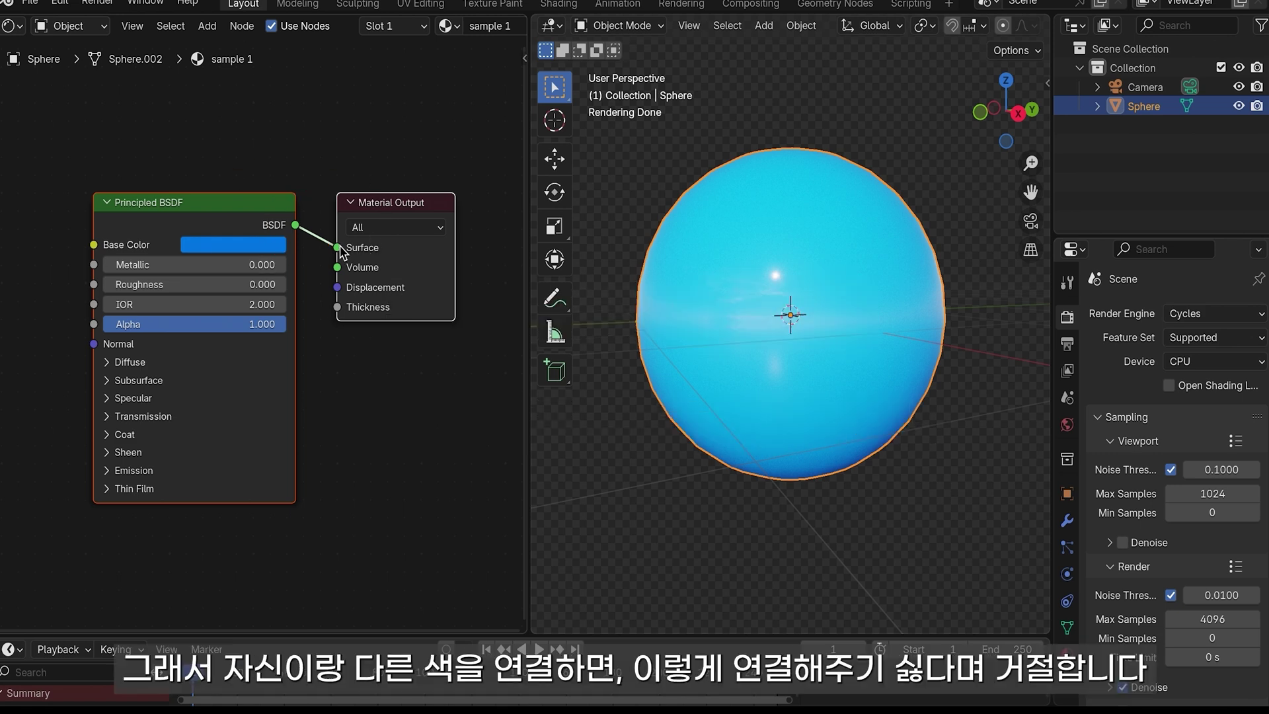
left_click_drag(338, 247, 338, 287)
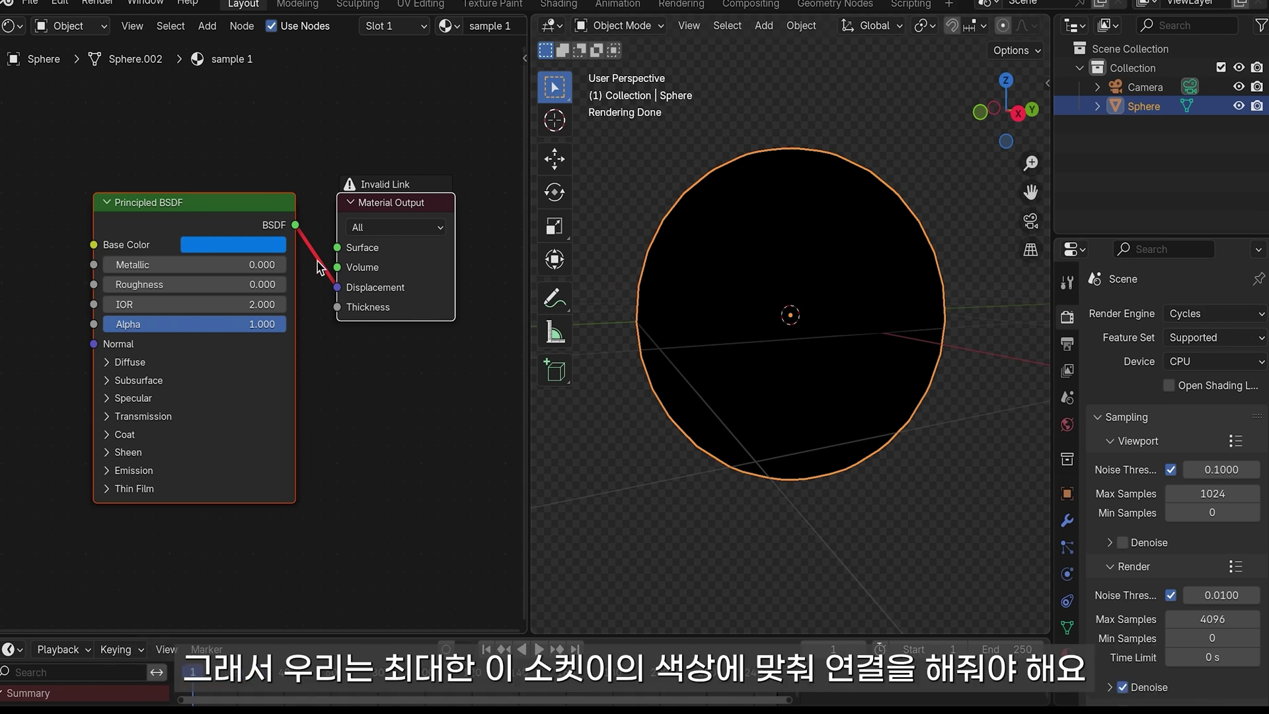
key("ctrl+z")
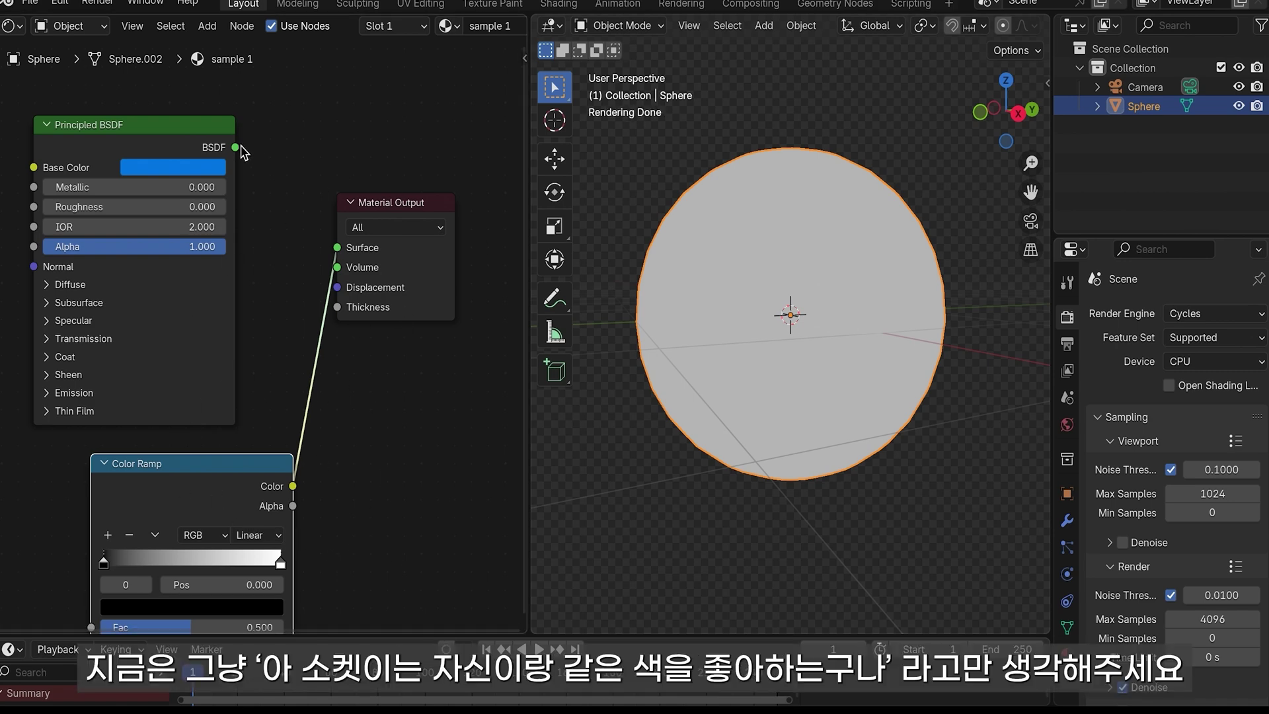
- Rearrange the Noise Texture and Mix Shader nodes in the shader editor
mouse_move(234, 146)
left_mouse_down()
mouse_move(322, 198)
mouse_move(337, 247)
left_mouse_up()
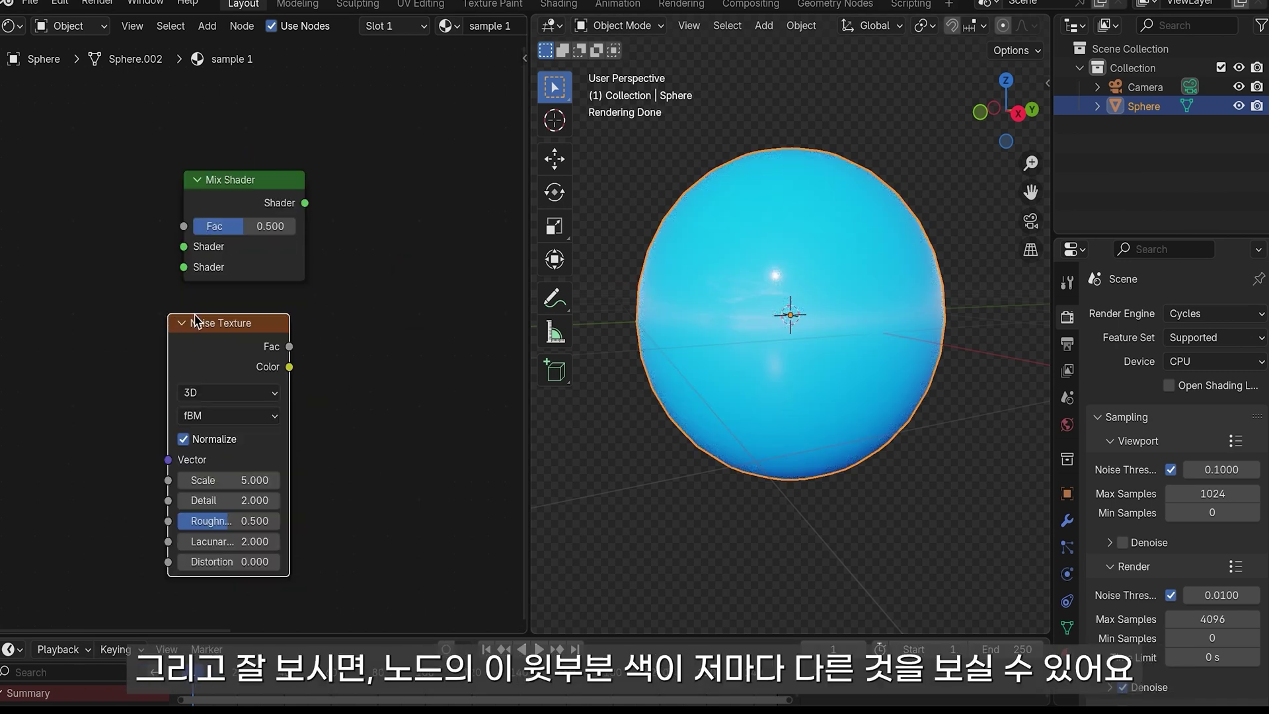
left_click_drag(228, 316, 225, 324)
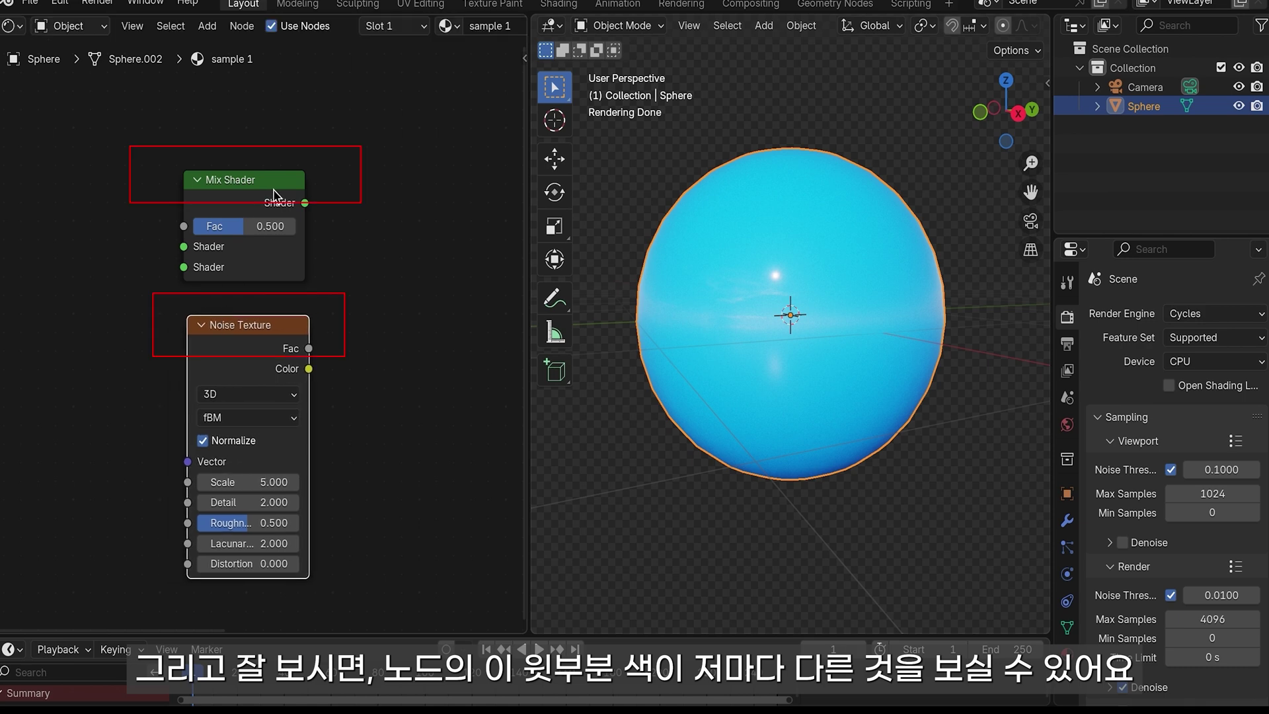
left_click_drag(272, 197, 277, 158)
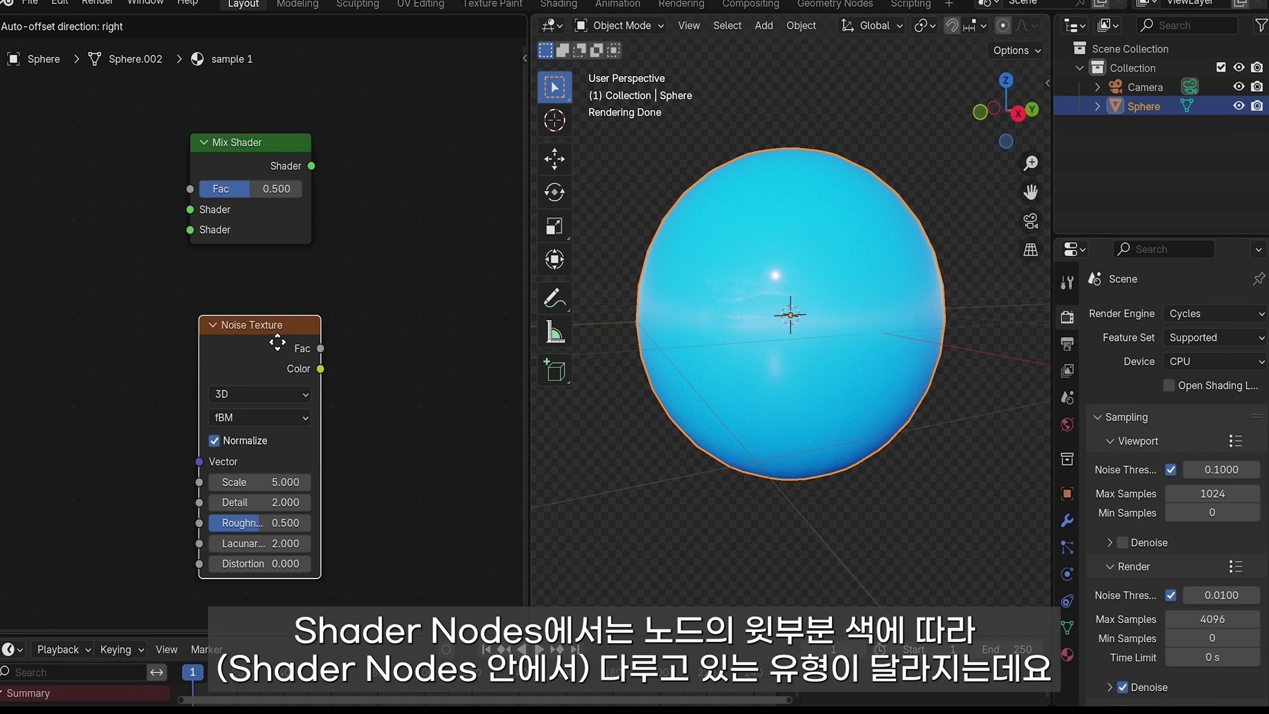
left_click_drag(266, 342, 277, 341)
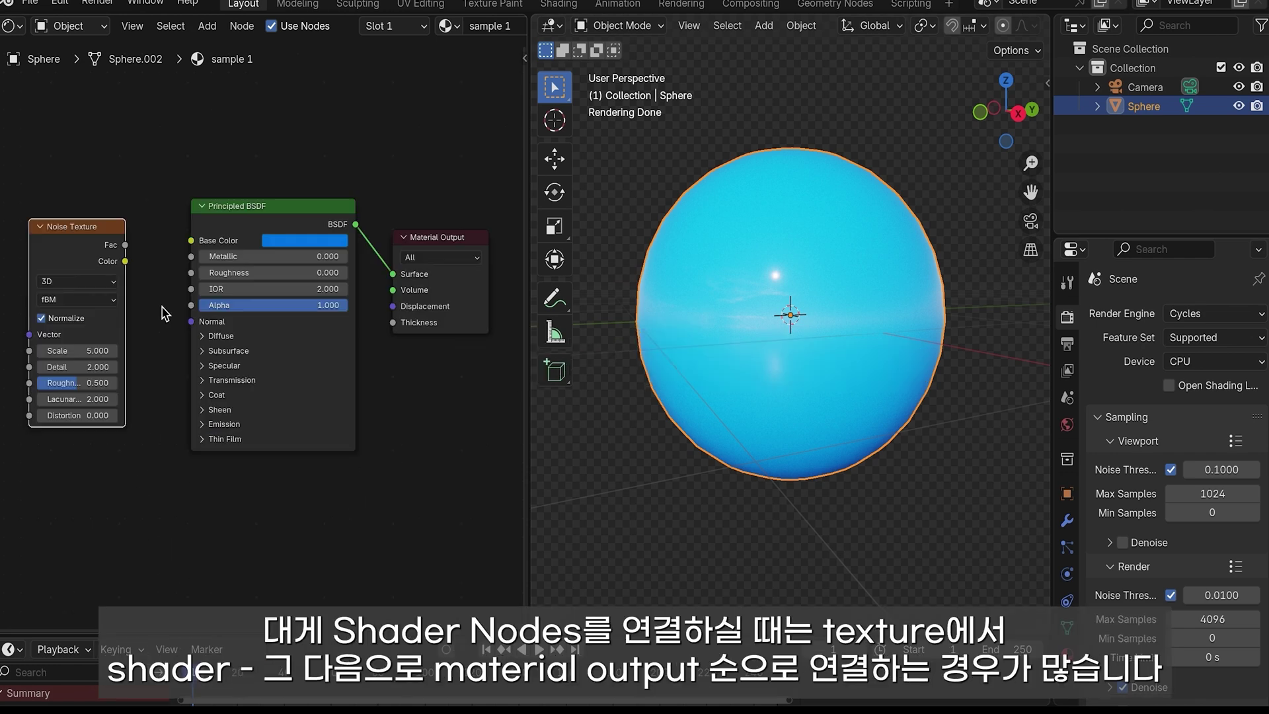
- Link Noise Texture Color into Base Color, briefly preview its Fac, then restore the BSDF
left_click_drag(125, 261, 191, 239)
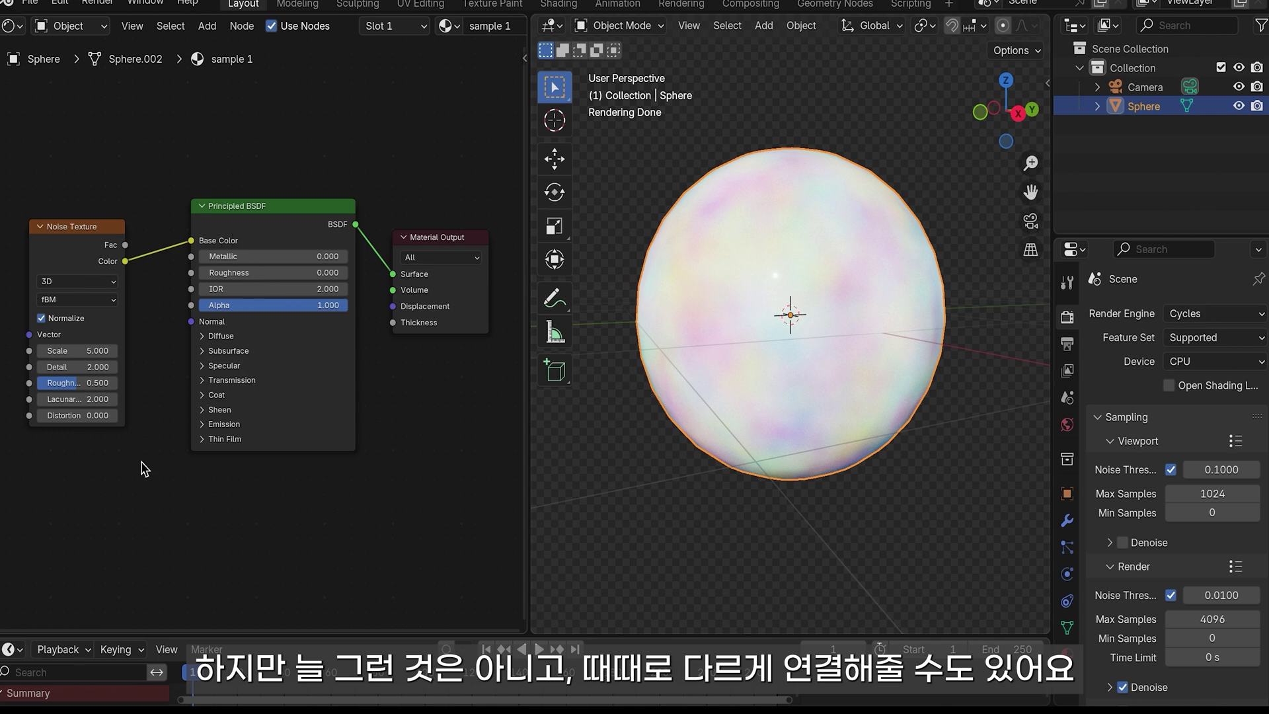
left_click(97, 253, "ctrl+shift")
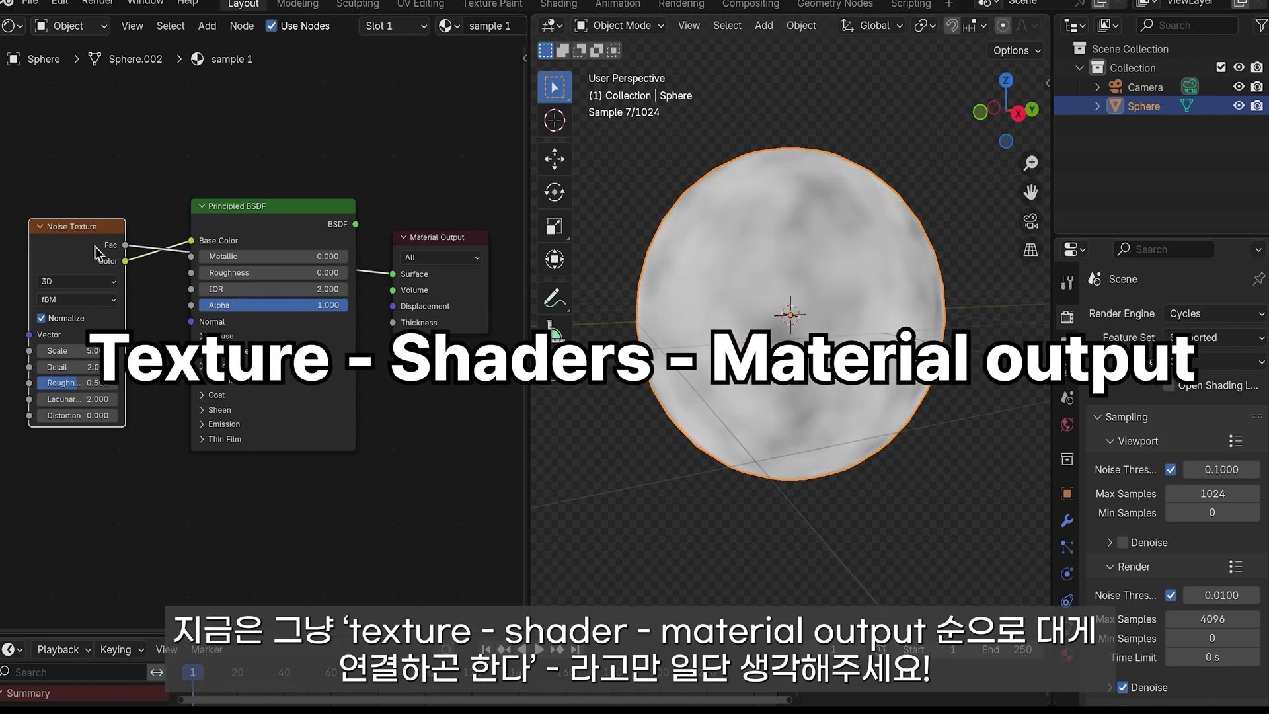
left_click(198, 242, "ctrl+shift")
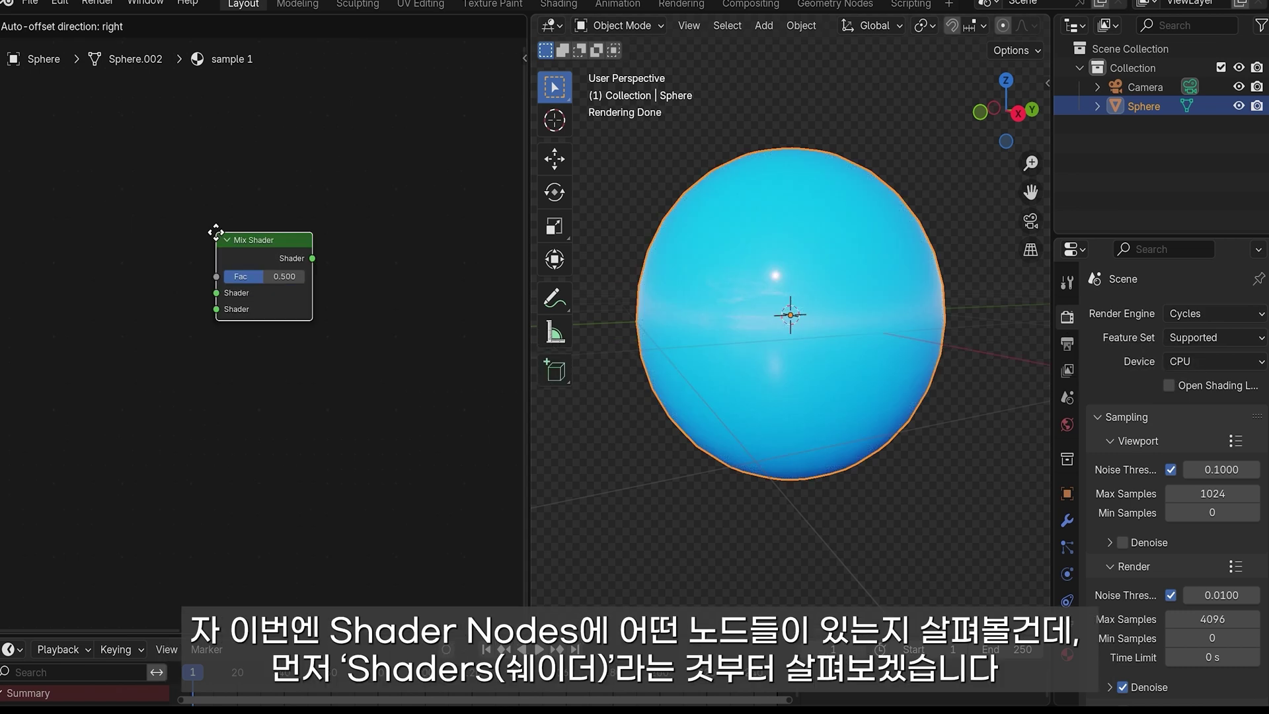
left_click(179, 269)
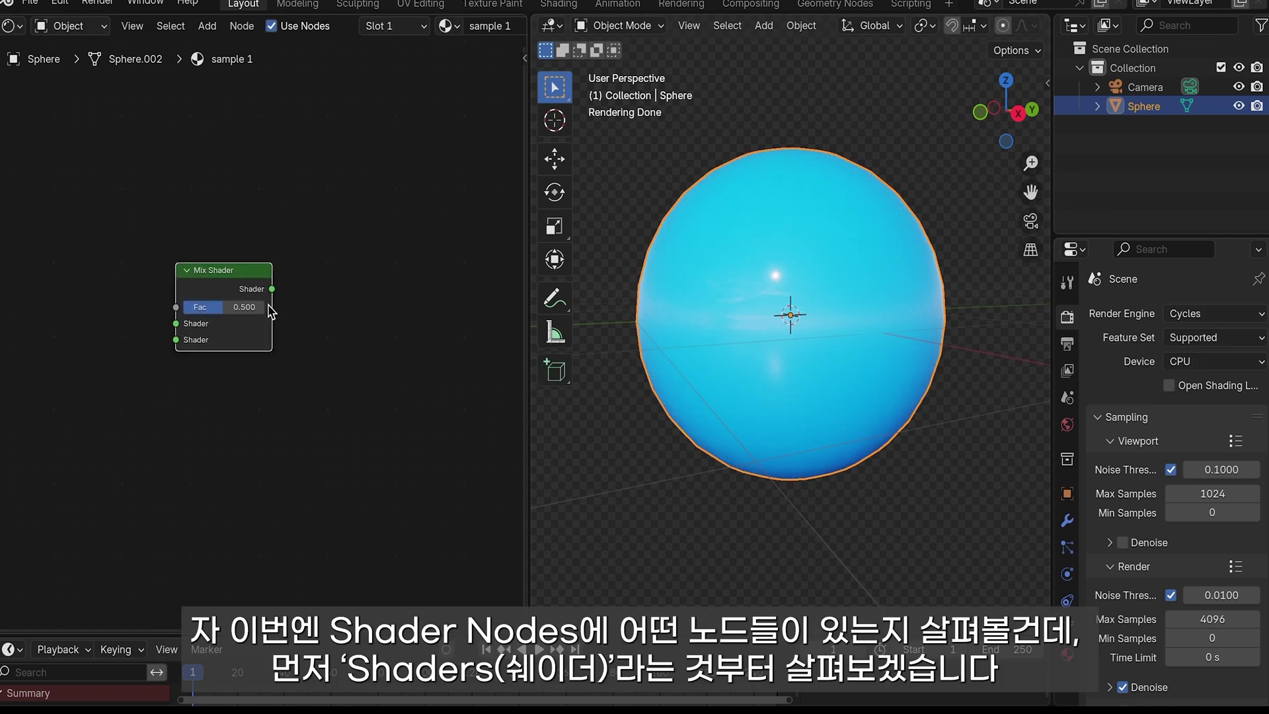
- Give the Metallic BSDF a blue Base Color and Roughness 0
scroll(269, 310, "up", 1)
scroll(269, 309, "up", 1)
scroll(269, 307, "up", 1)
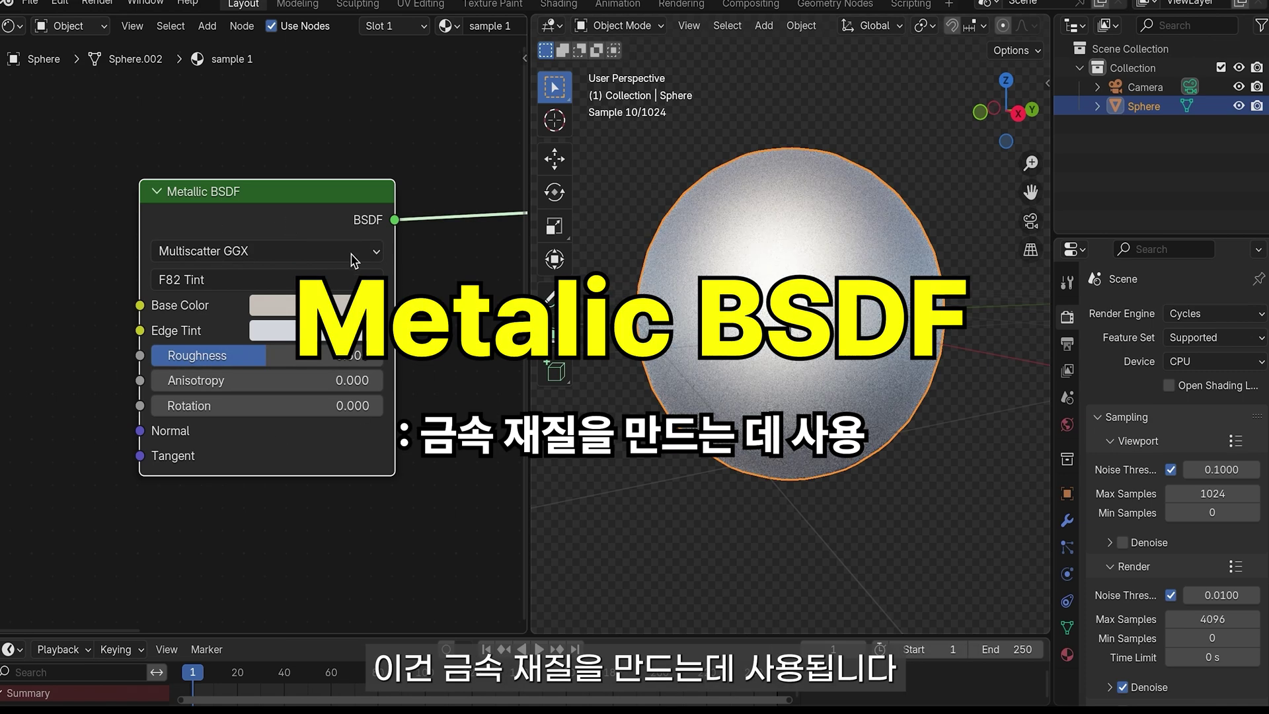
left_click(343, 306)
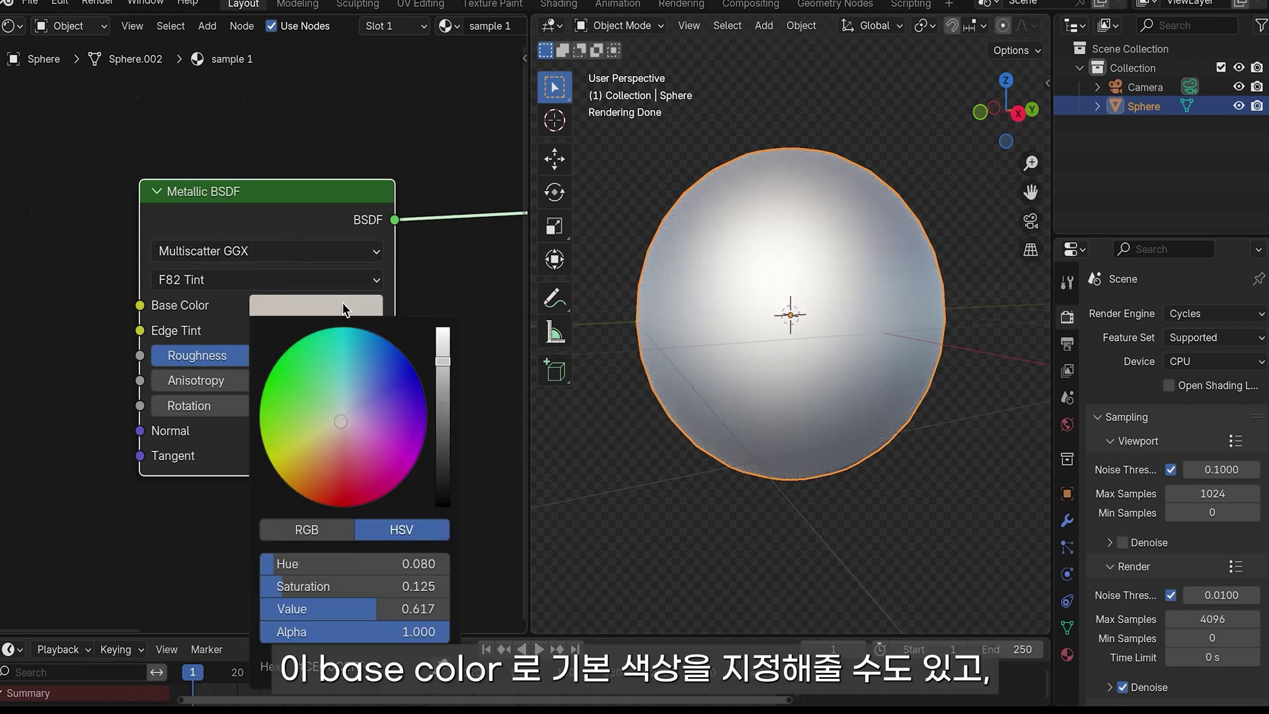
left_click(391, 360)
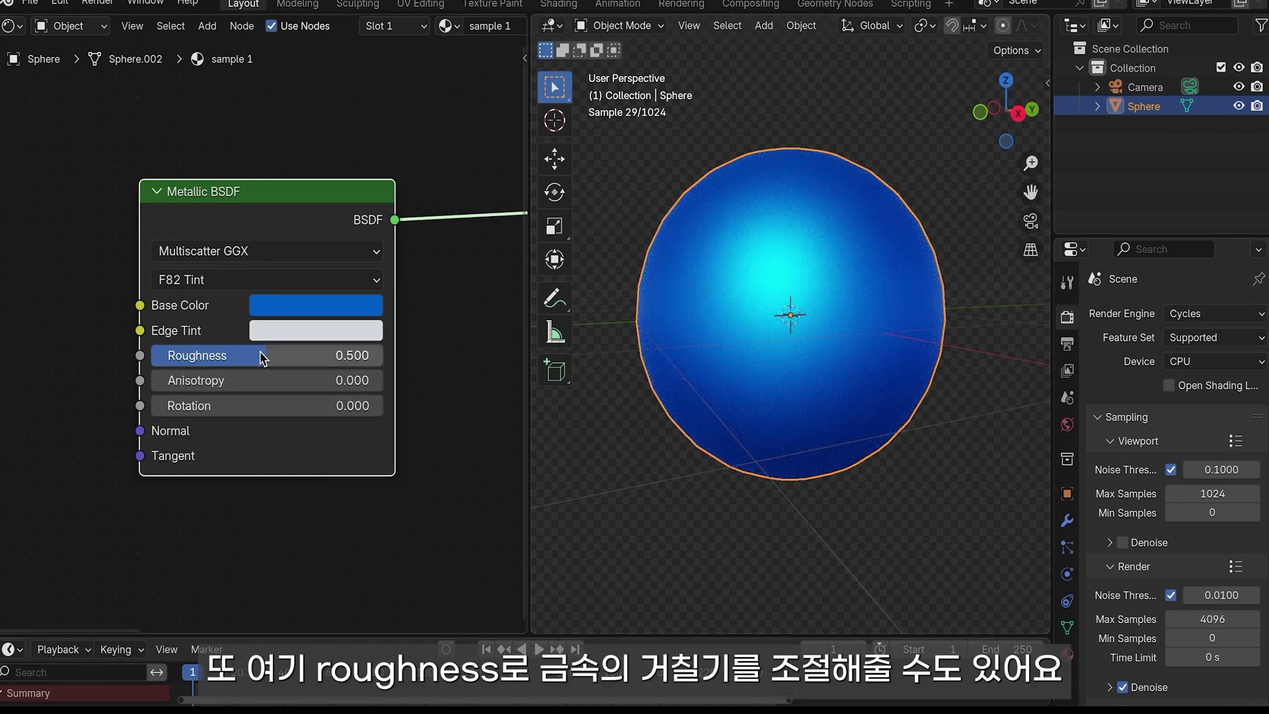
mouse_move(262, 358)
left_mouse_down()
mouse_move(342, 357)
mouse_move(152, 355)
left_mouse_up()
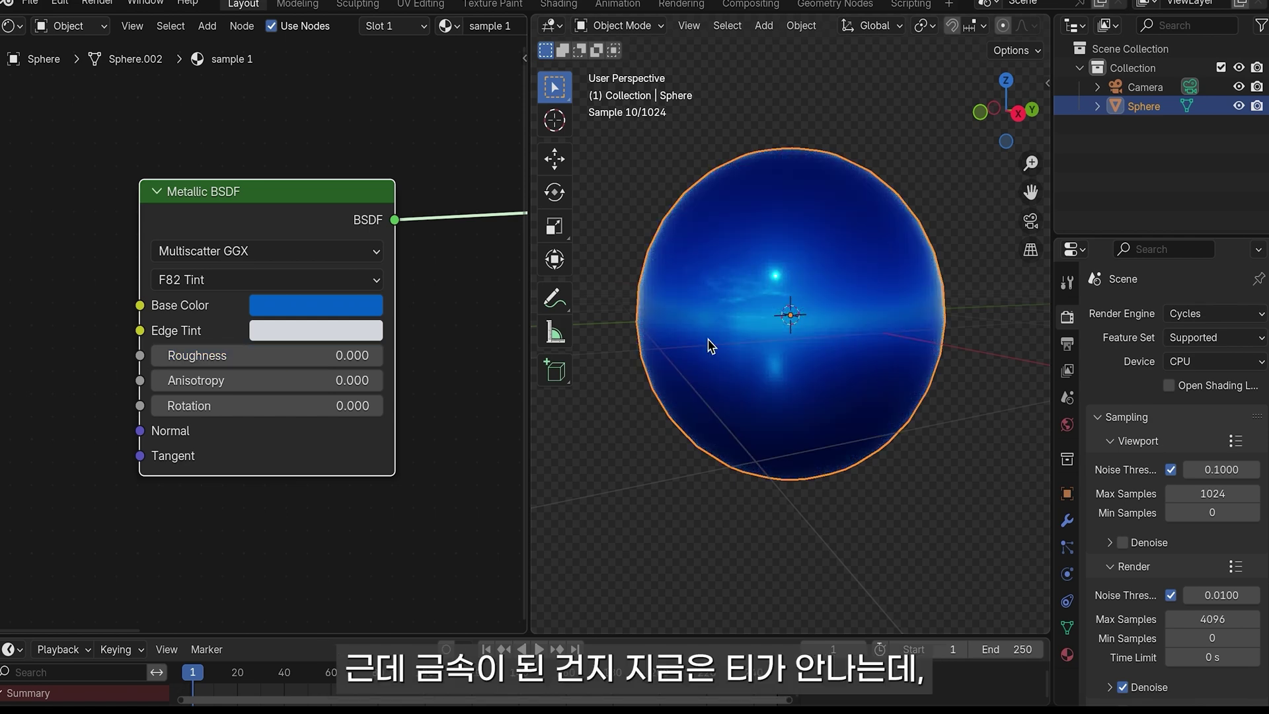
- Add a small cube at the lower left beside the sphere to show its reflection
middle_click_drag(942, 398, 912, 390)
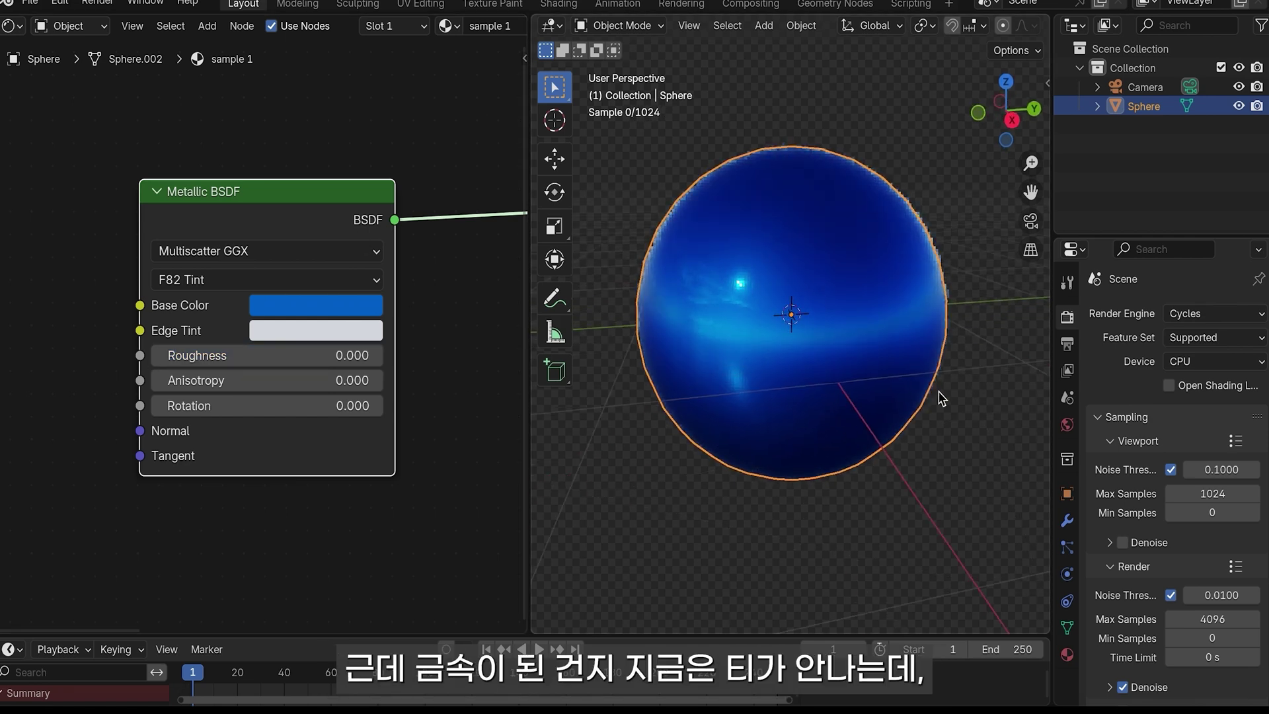
key("shift+a")
left_click(886, 377)
key("s")
left_click(889, 380)
key("g")
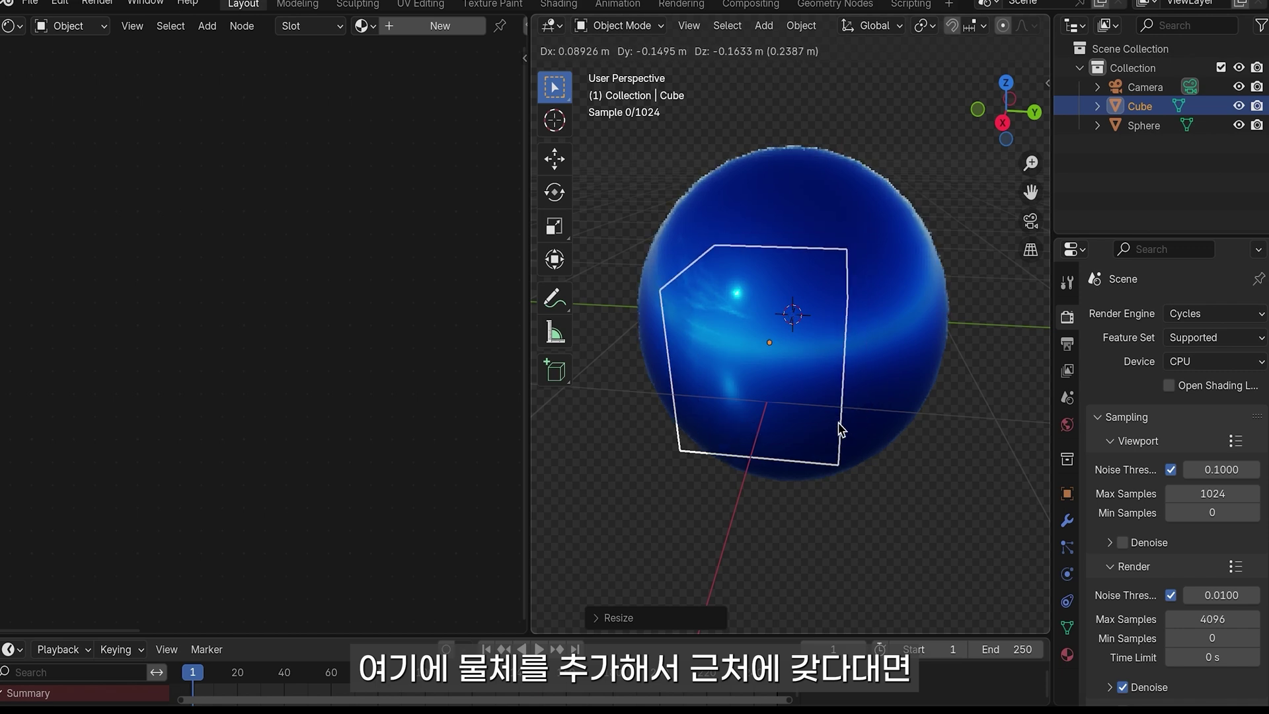
left_click(685, 567)
middle_click_drag(685, 567, 658, 546)
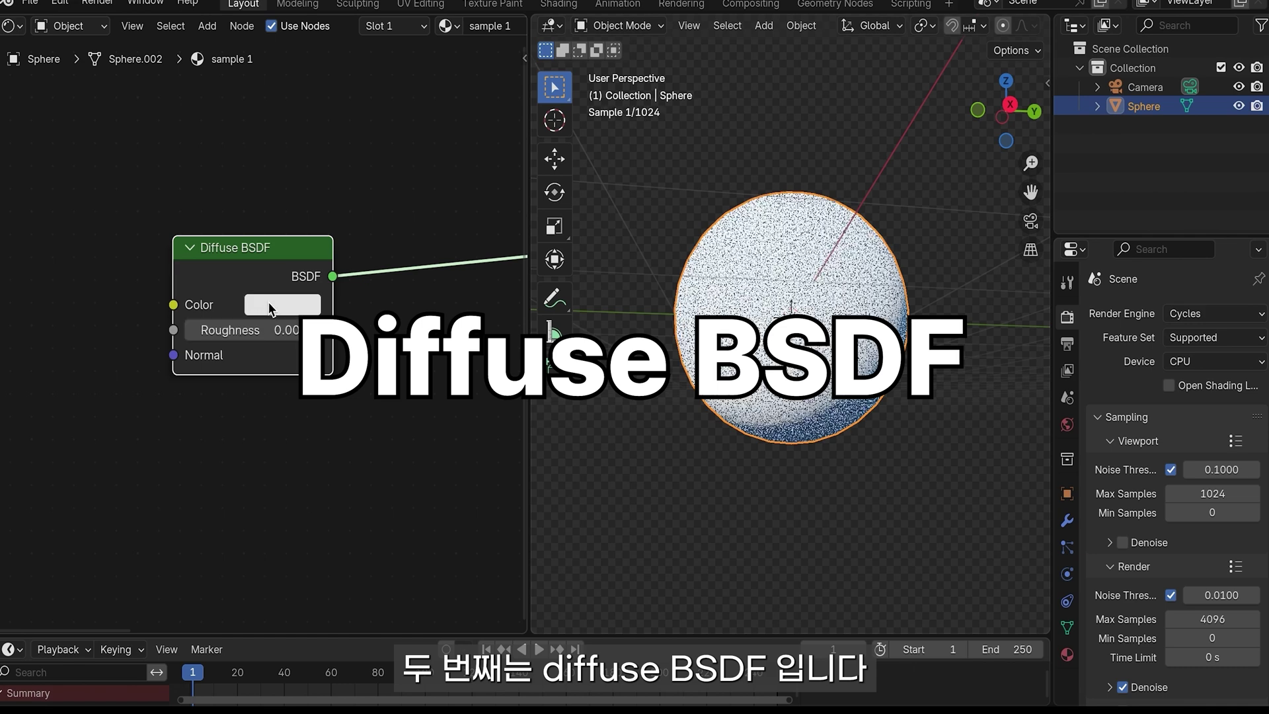
- Set the Diffuse BSDF Color to saturated blue and its Roughness to 1
left_click(267, 302)
left_click(370, 341)
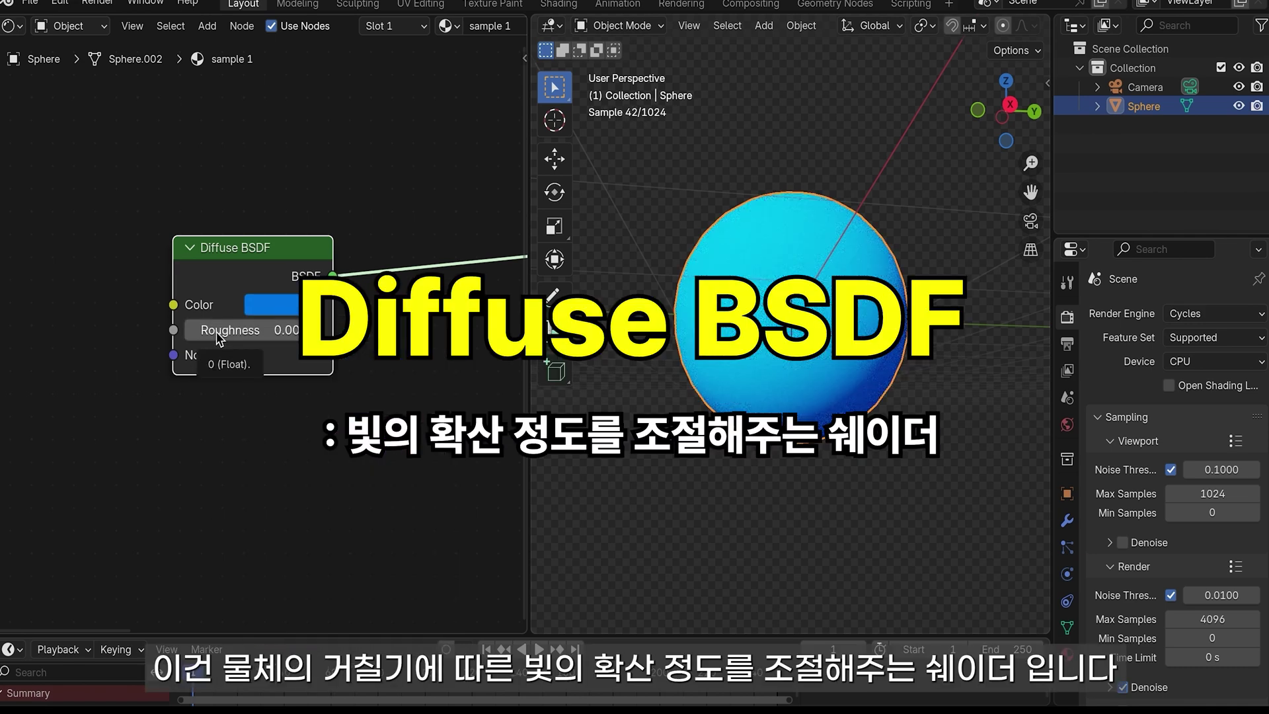
mouse_move(218, 337)
left_mouse_down()
mouse_move(317, 331)
mouse_move(195, 330)
mouse_move(321, 330)
left_mouse_up()
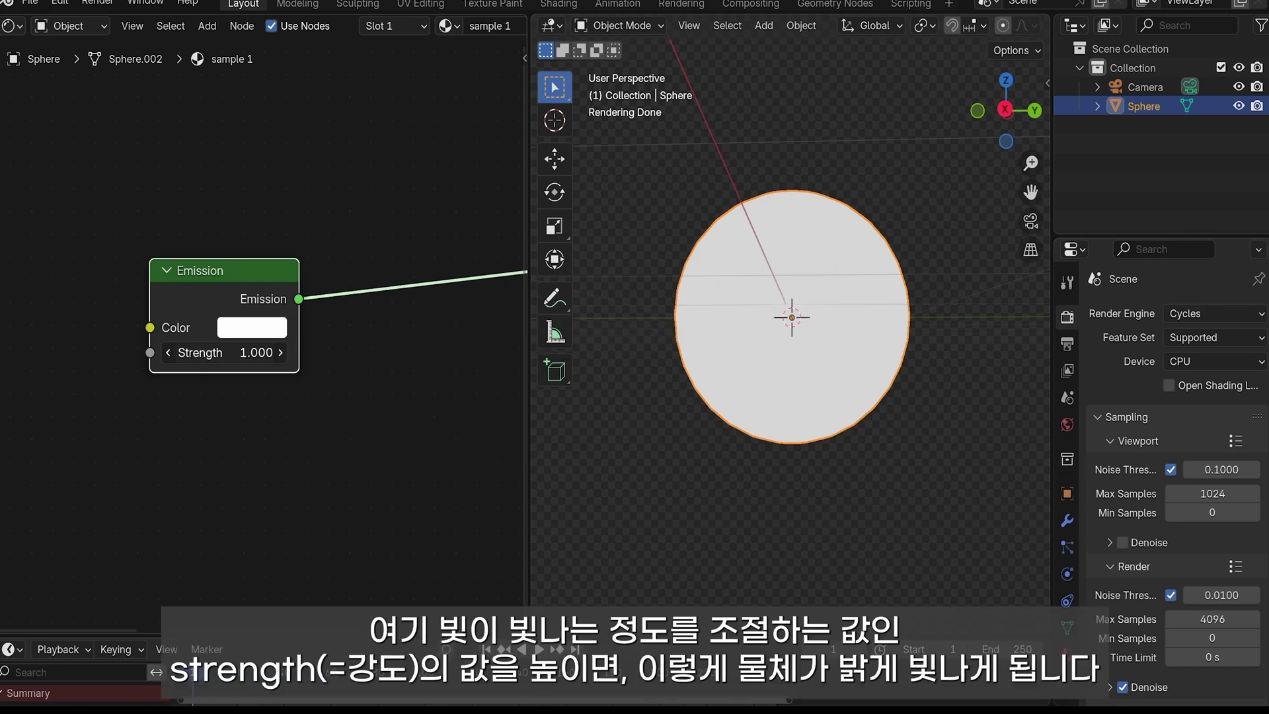
- Set emission Strength 35.4 in yellow, then adjust the Glass BSDF Roughness and IOR
left_click_drag(225, 352, 284, 352)
left_click(252, 328)
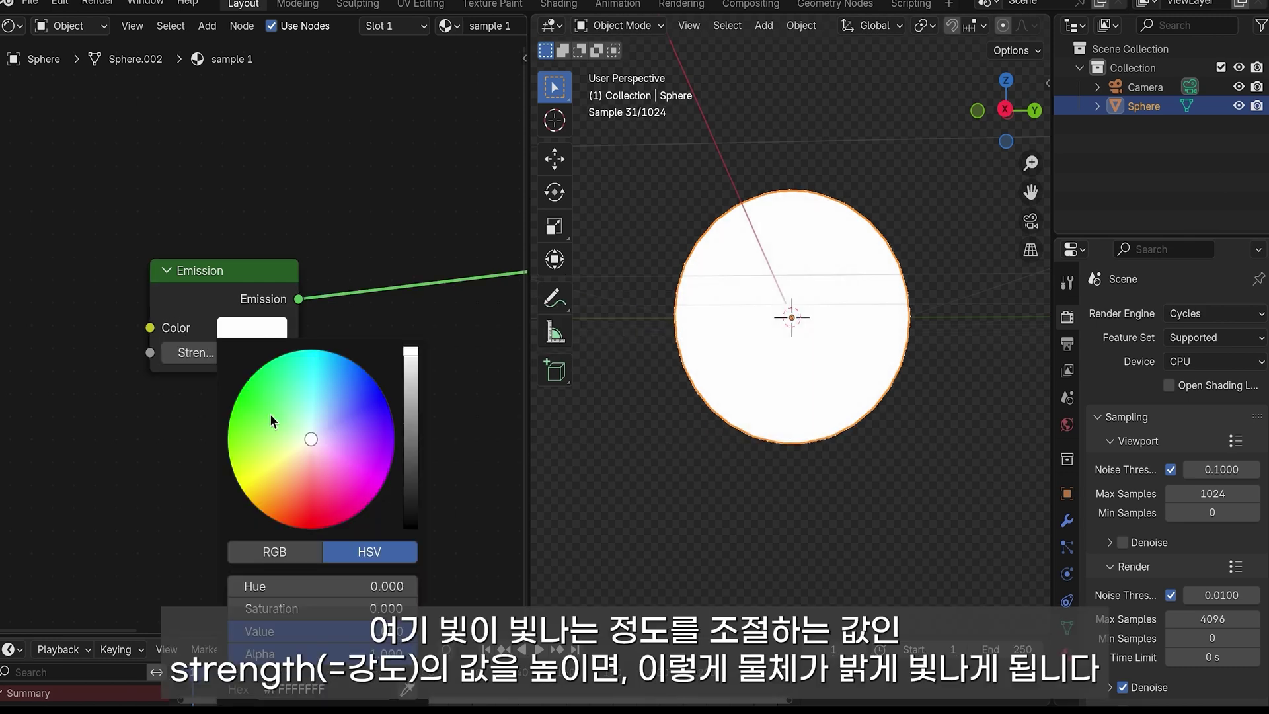
left_click(250, 502)
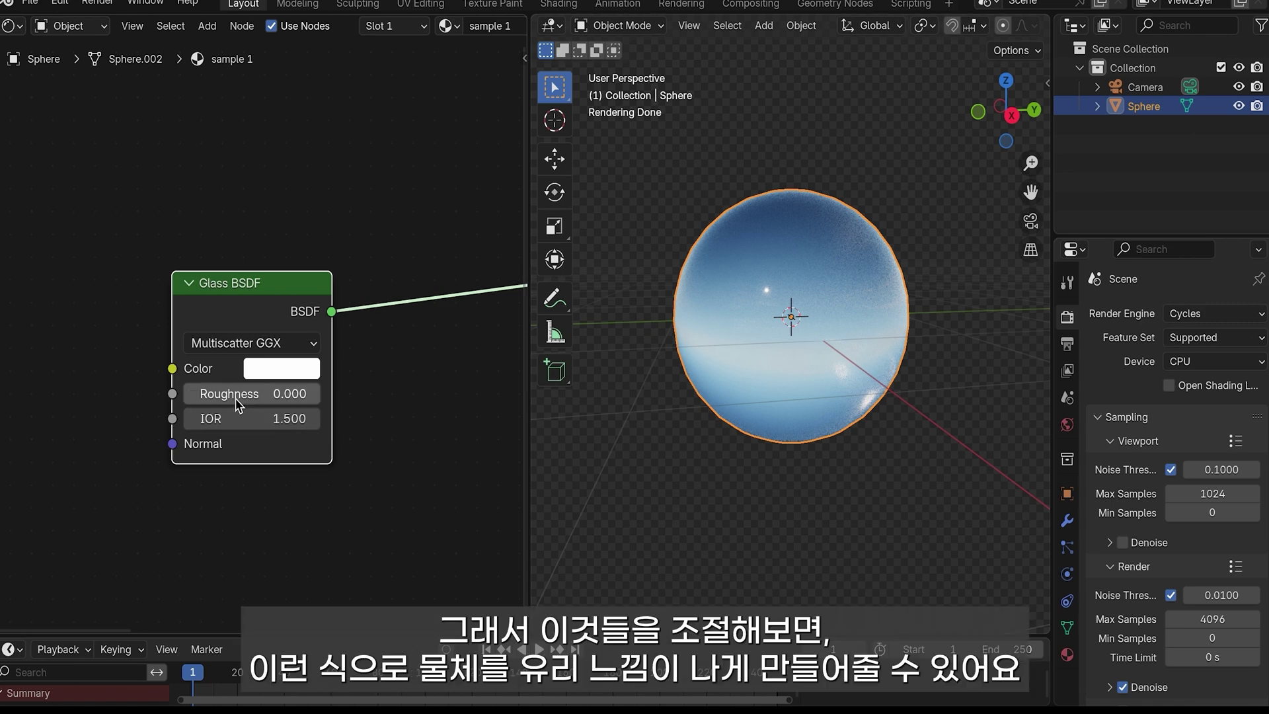
mouse_move(235, 394)
left_mouse_down()
mouse_move(262, 393)
mouse_move(185, 393)
left_mouse_up()
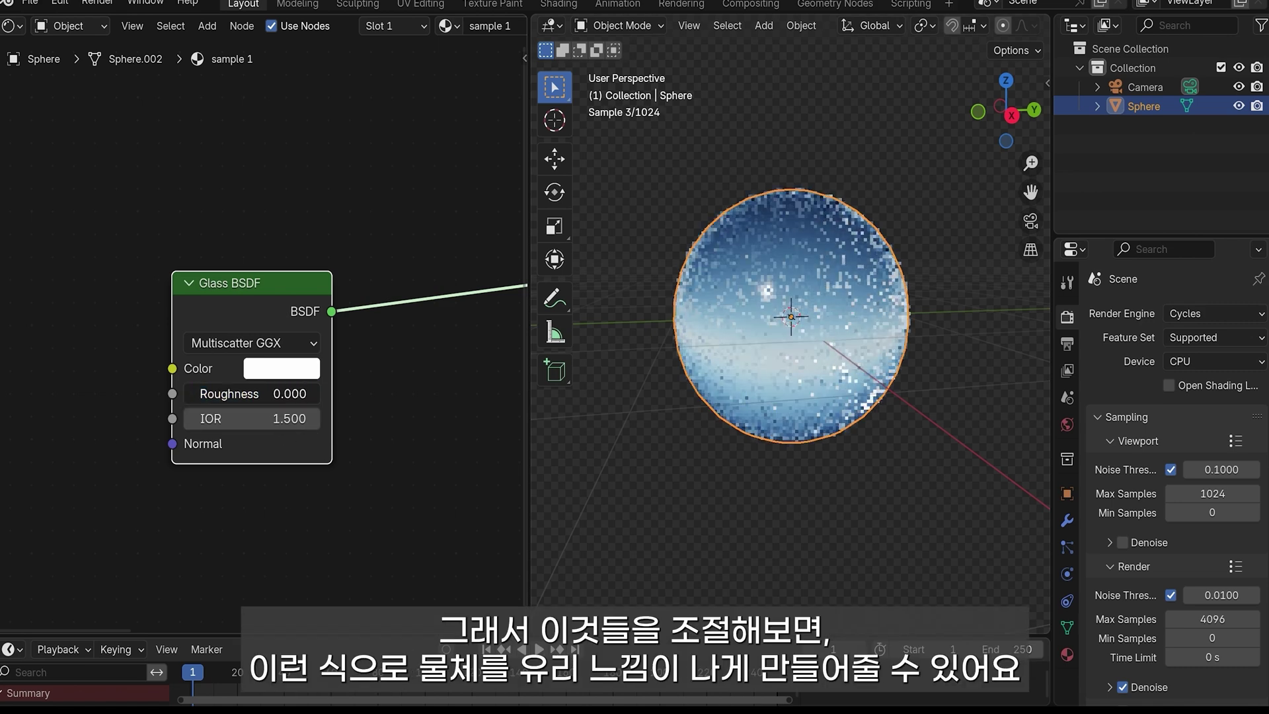
left_click_drag(251, 419, 304, 418)
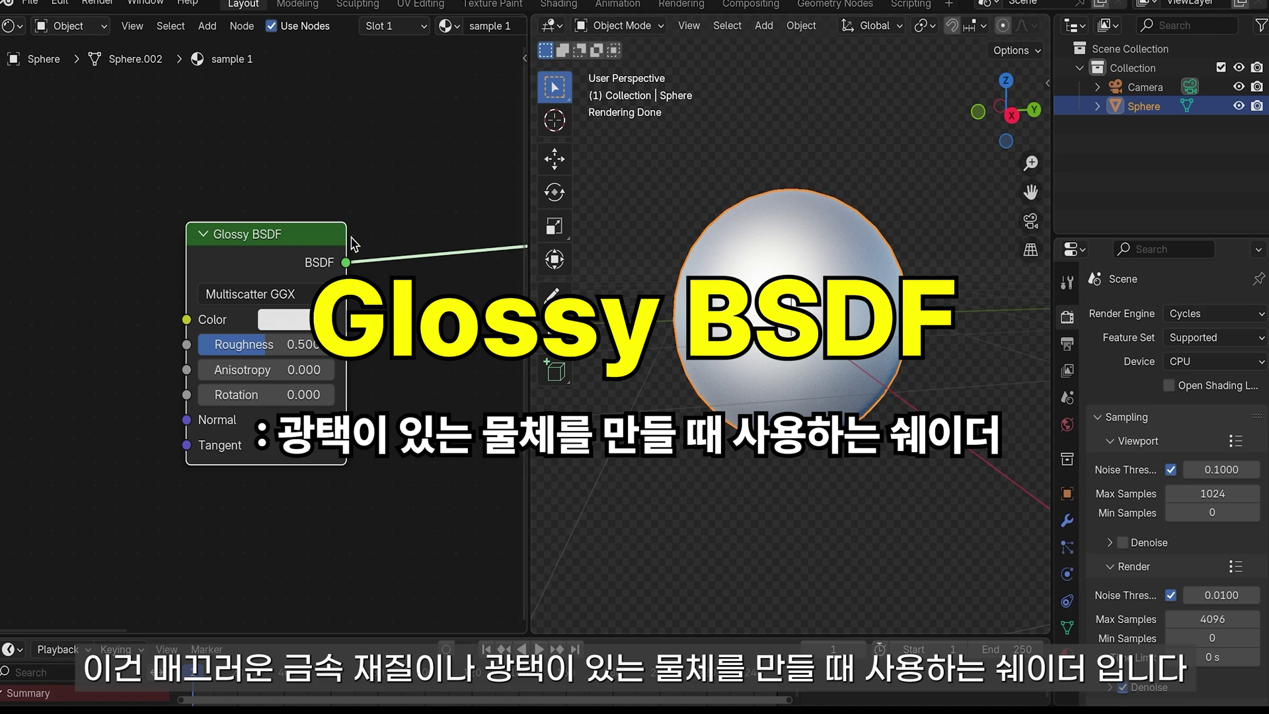
- Colour the Glossy BSDF orange with Roughness 0 and orbit to view the reflections
left_click(284, 319)
mouse_move(335, 431)
left_mouse_down()
mouse_move(311, 410)
mouse_move(370, 397)
left_mouse_up()
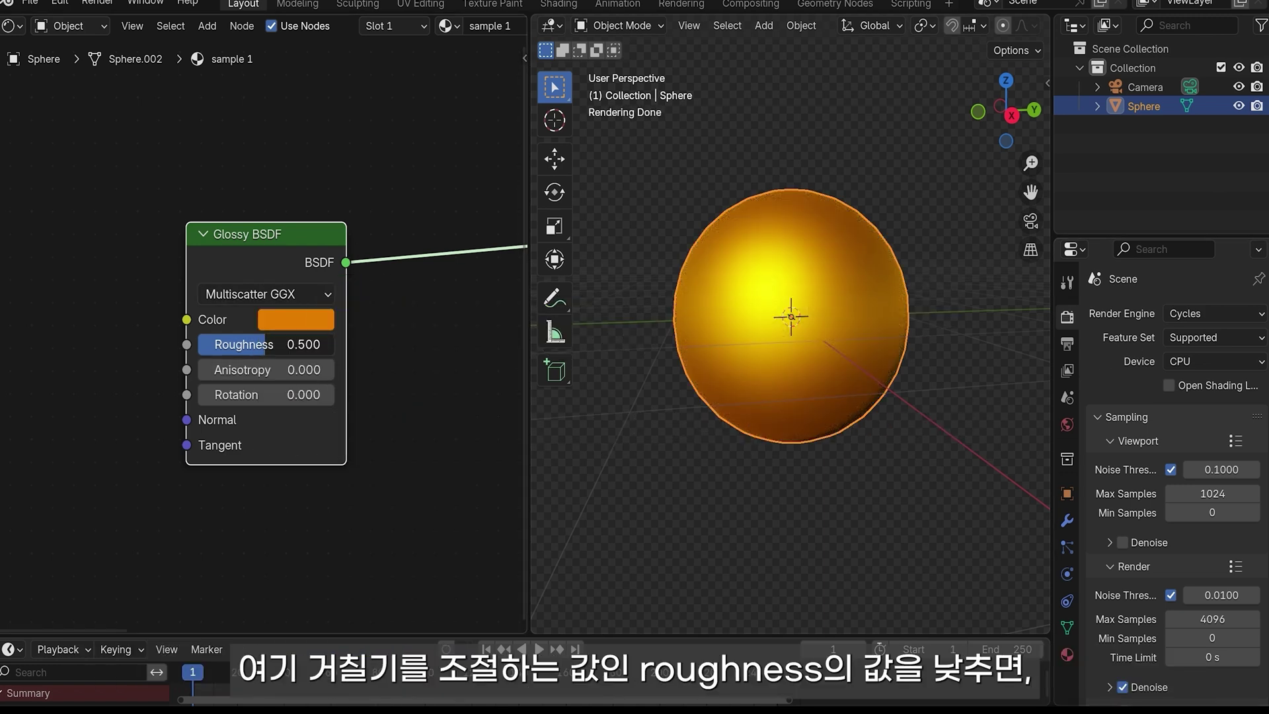
left_click_drag(267, 348, 199, 348)
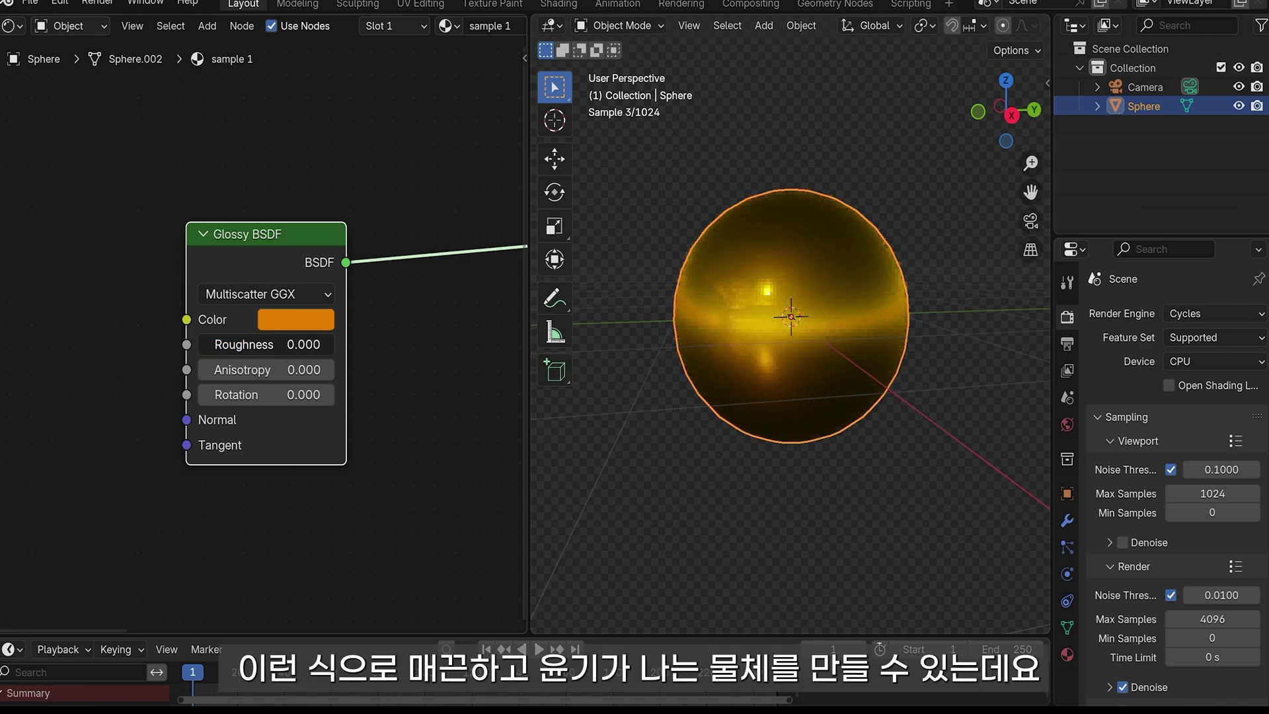
middle_click_drag(739, 323, 739, 323)
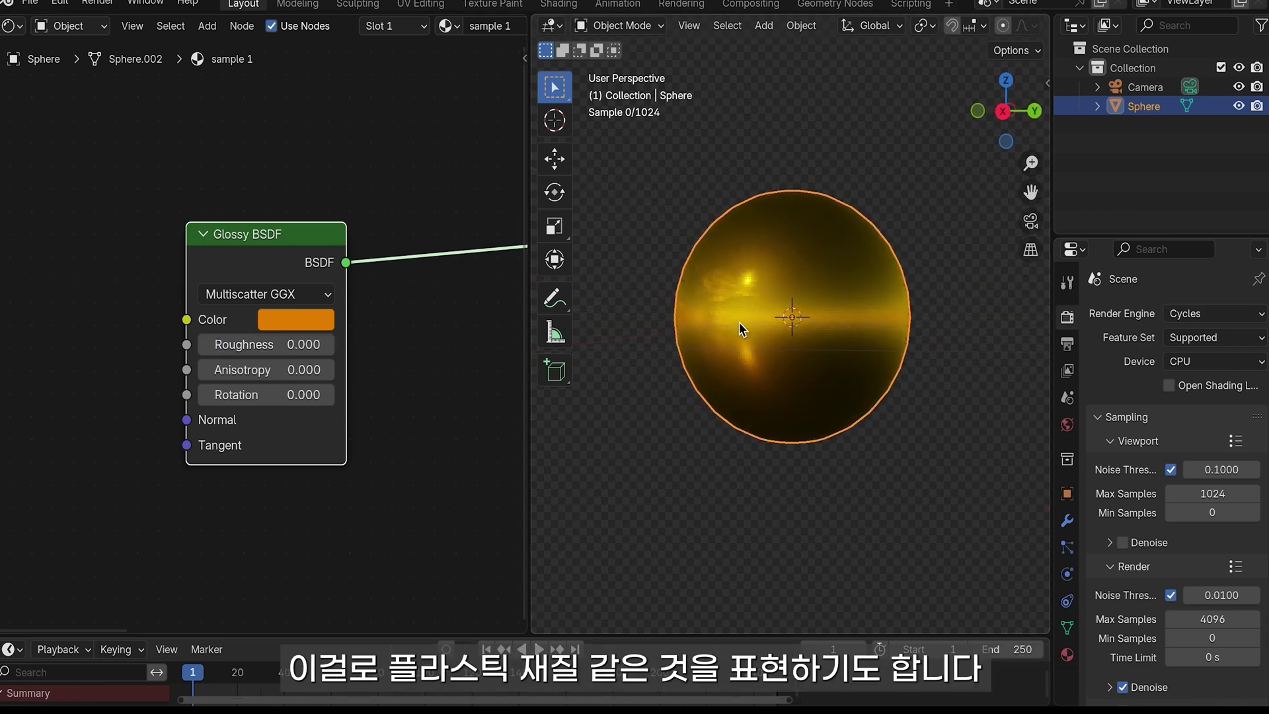
middle_click_drag(738, 322, 739, 322)
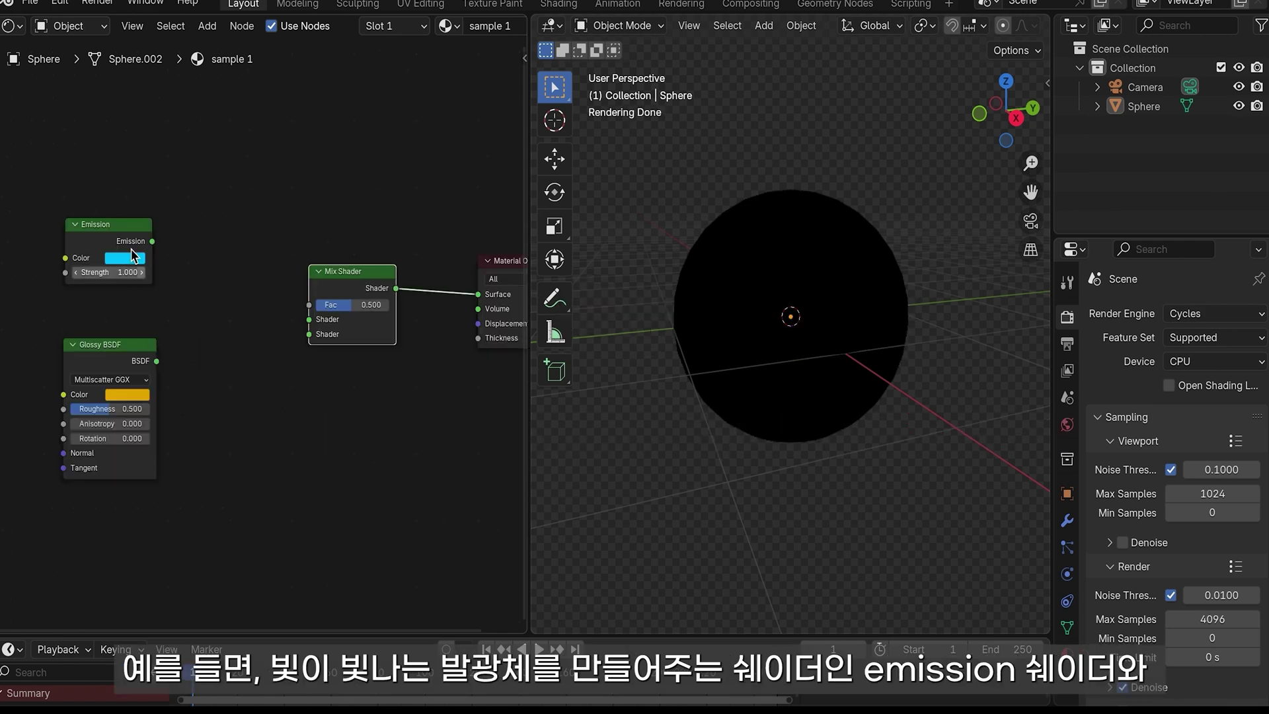
- Link Emission and Glossy BSDF into the Mix Shader's two Shader inputs
left_click_drag(152, 241, 309, 319)
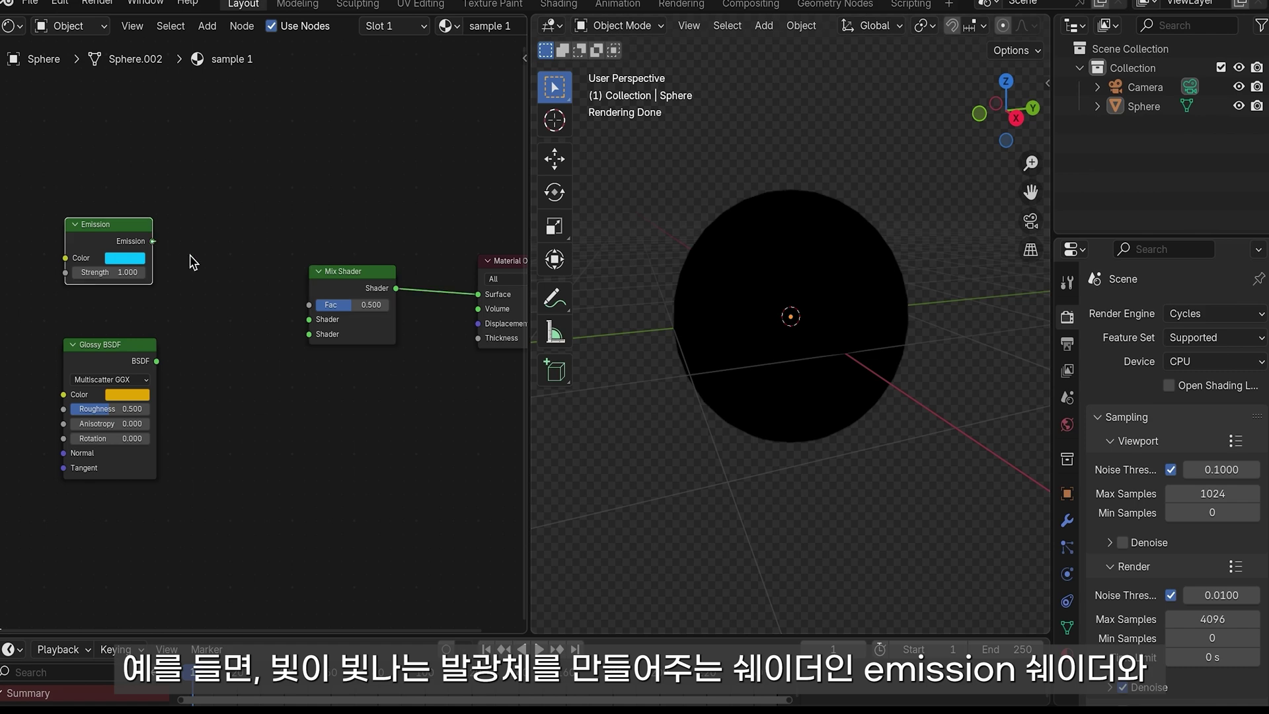
left_click_drag(156, 360, 309, 334)
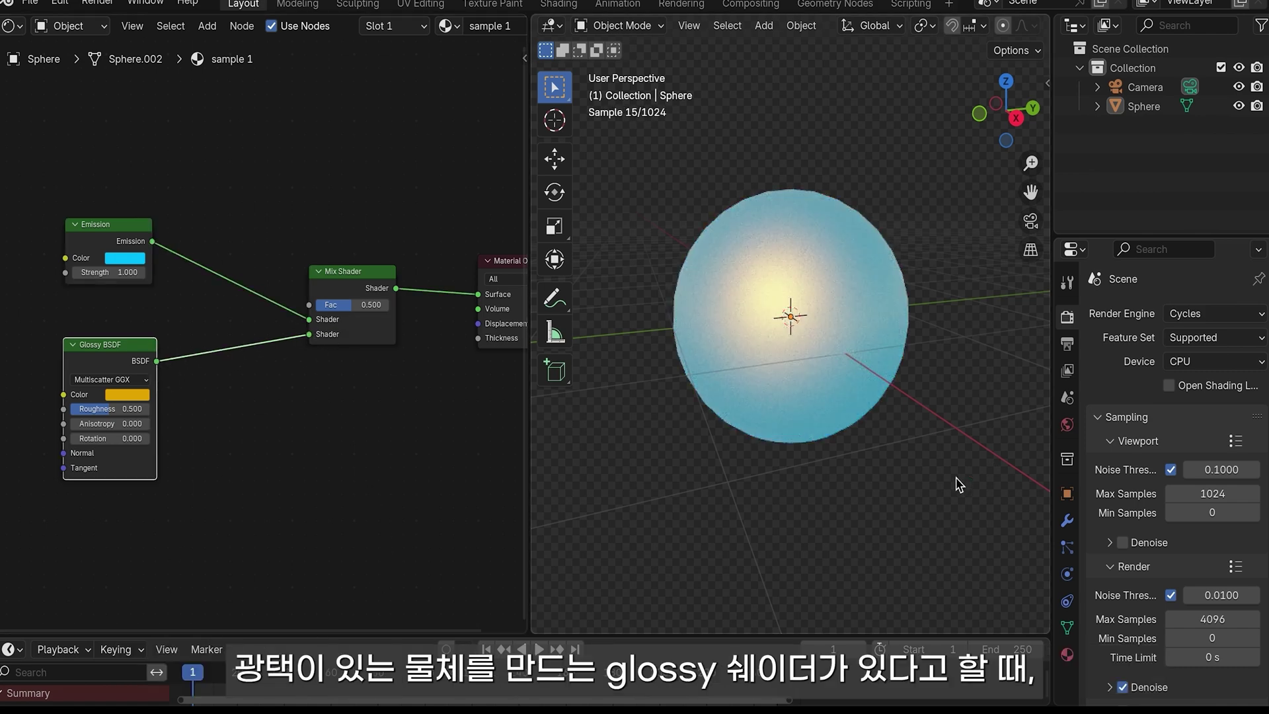
middle_click_drag(752, 443, 732, 440)
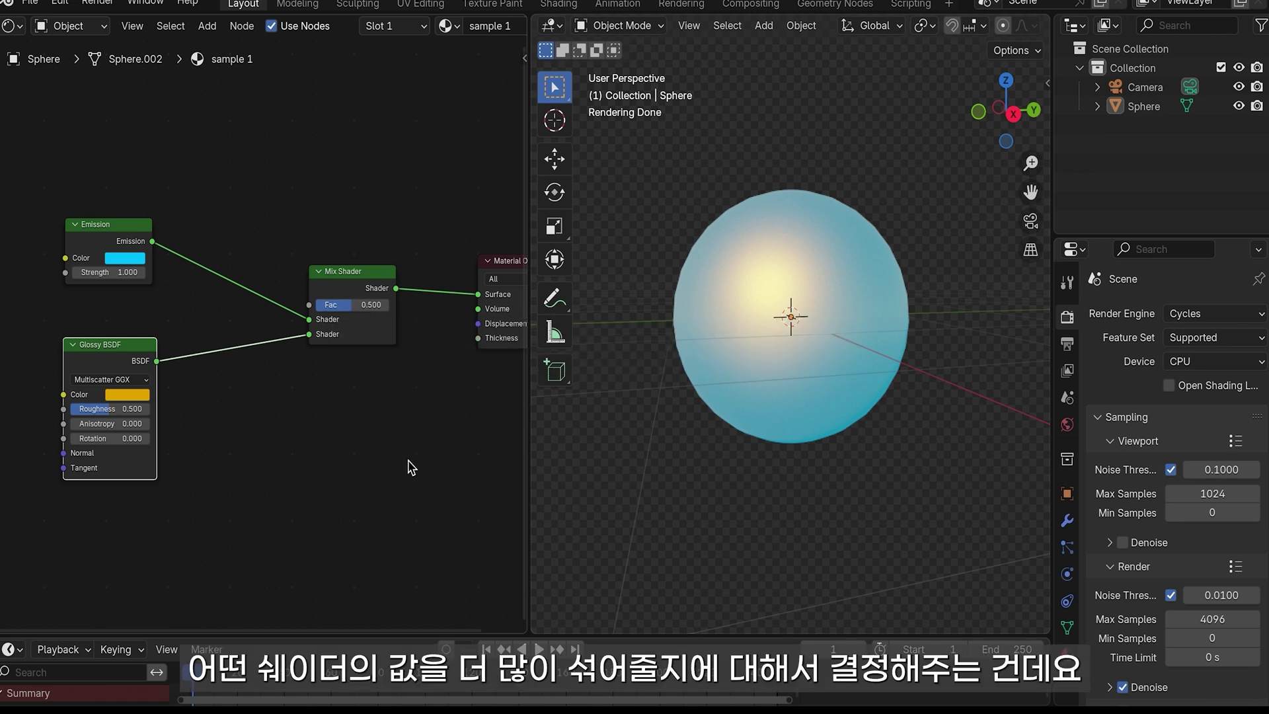
- Compare Mix Shader Fac values: 0.188, then 0 for pure emission, 1 for pure glossy
mouse_move(370, 304)
left_mouse_down()
mouse_move(317, 304)
mouse_move(327, 320)
left_mouse_up()
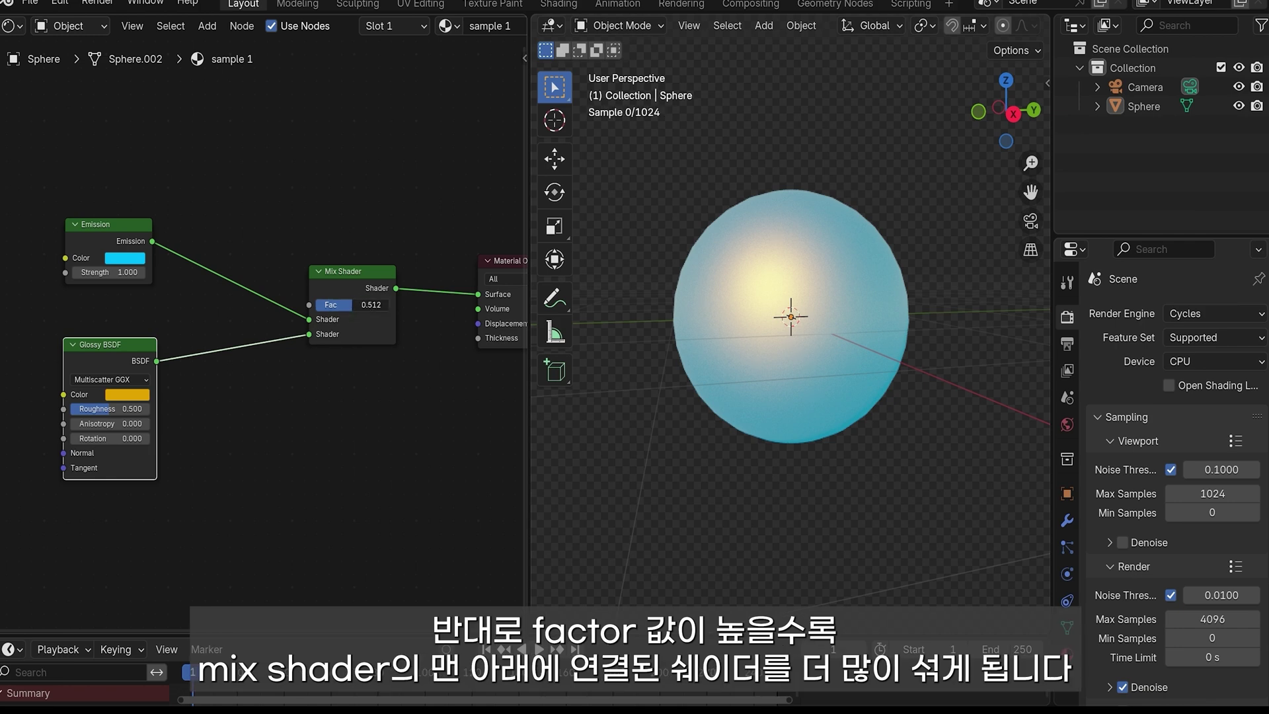
left_click_drag(352, 305, 387, 305)
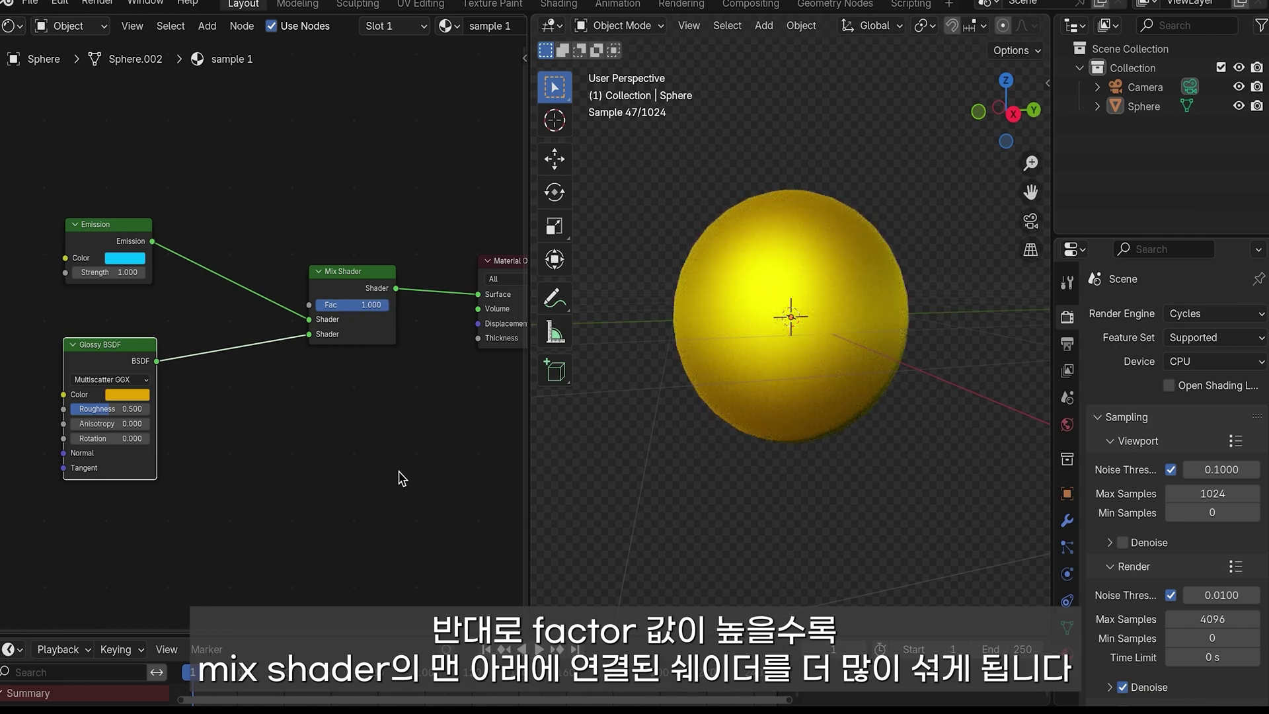
key("ctrl+z")
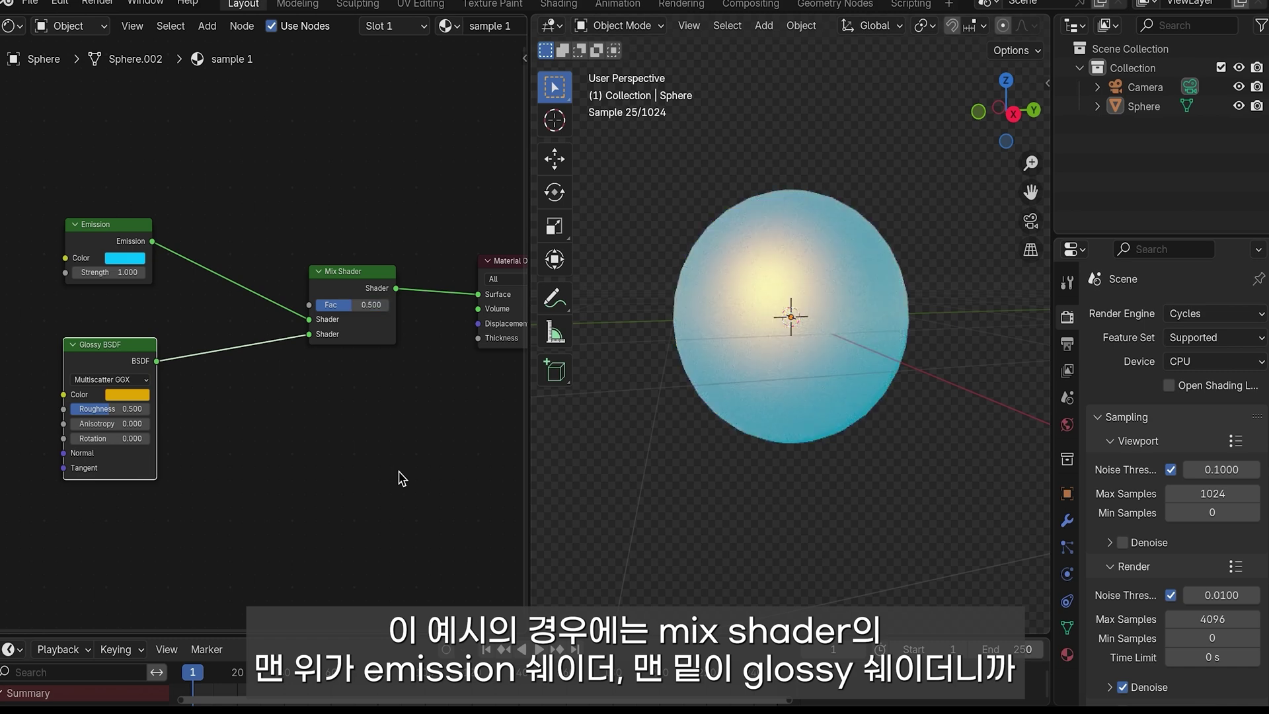
left_click_drag(370, 305, 320, 304)
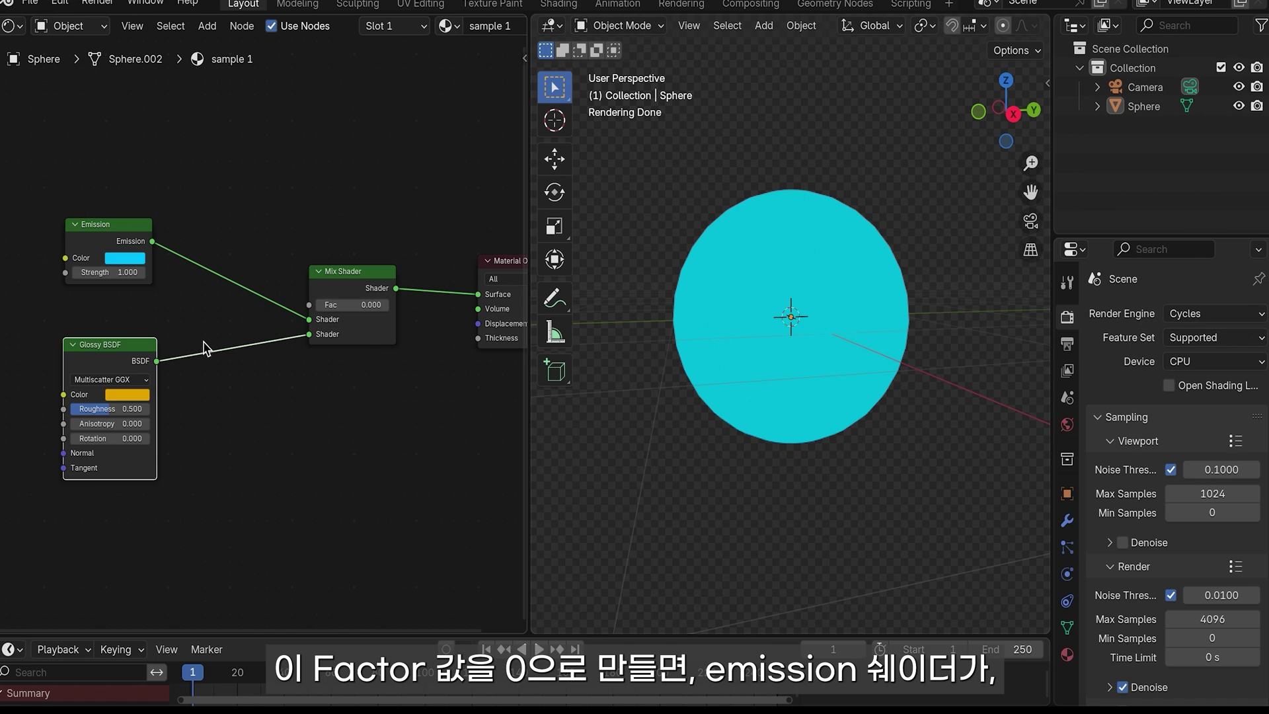
left_click_drag(343, 305, 389, 305)
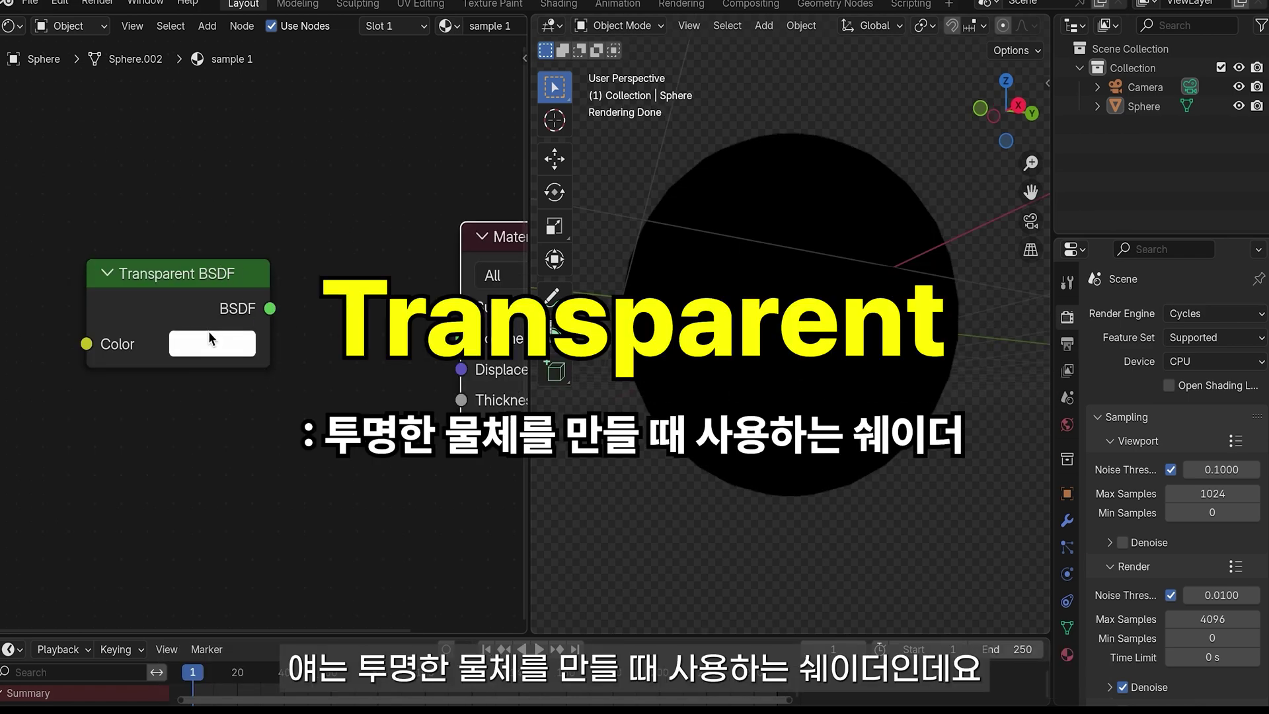
- Link the Transparent BSDF to Material Output, select the sphere and zoom the node editor
left_click(220, 287, "ctrl+shift")
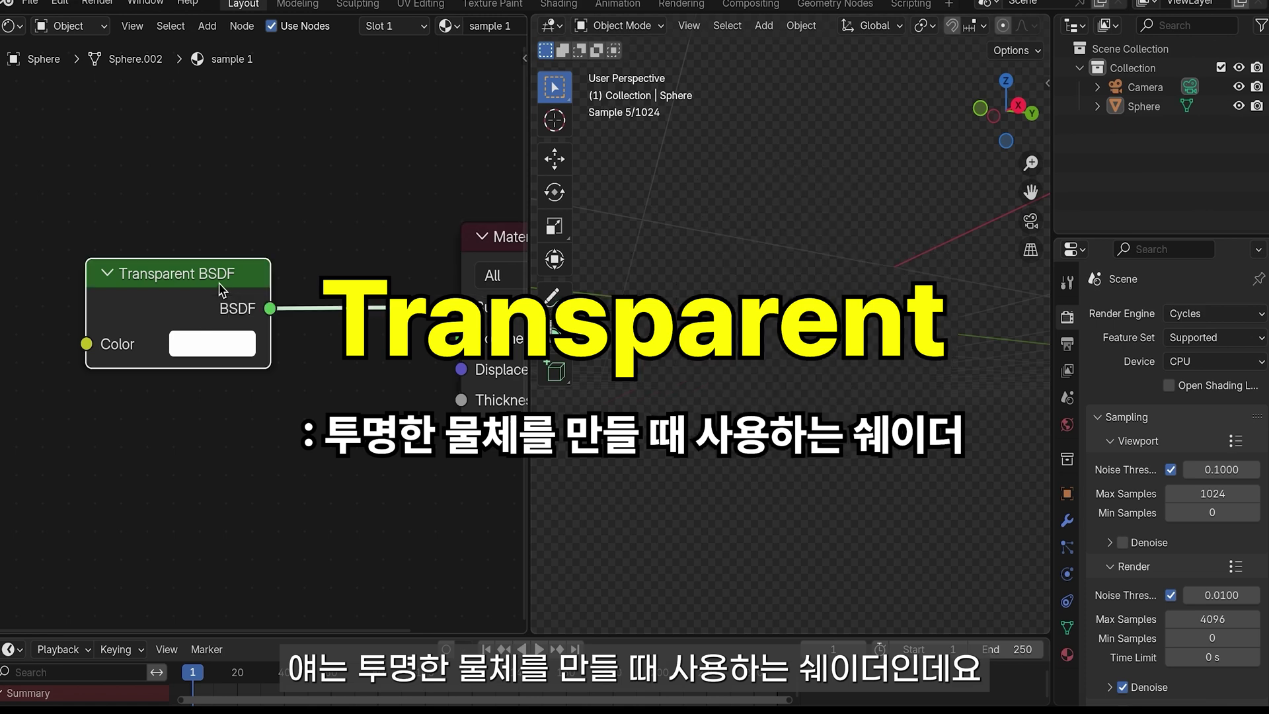
left_click(872, 327)
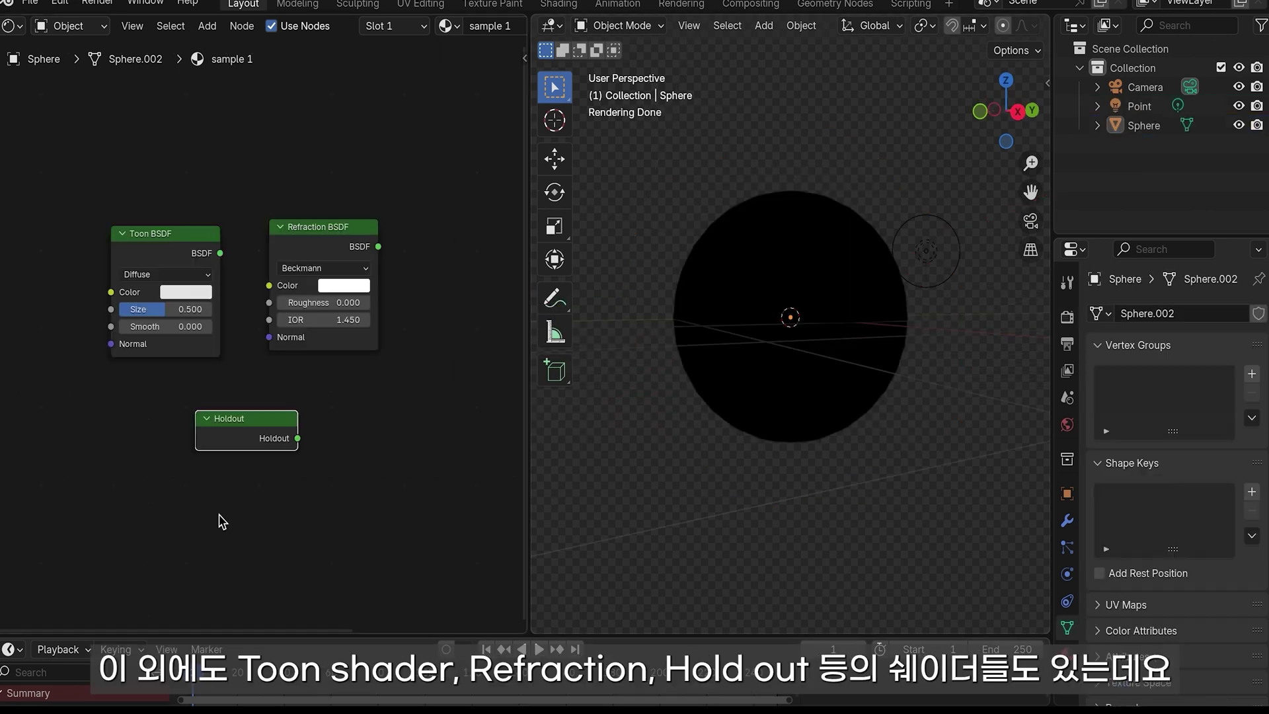
scroll(258, 337, "up", 2)
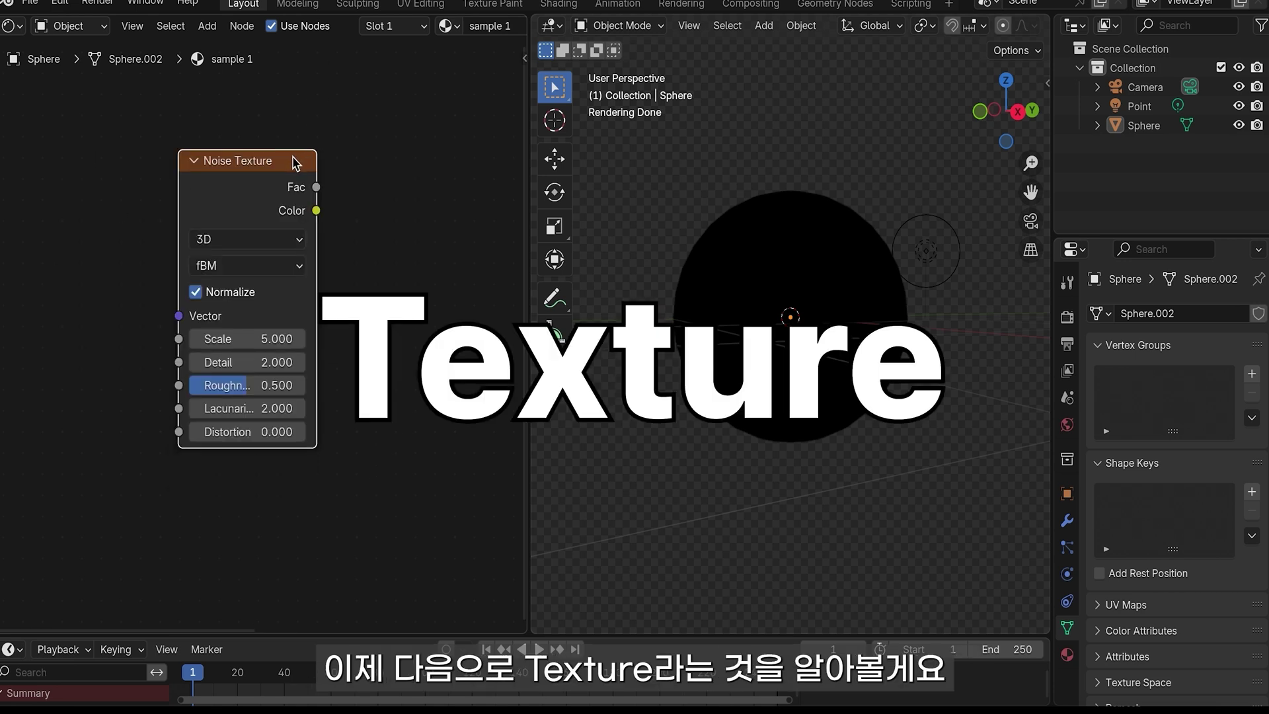
- Move the Noise Texture node lower and link its Fac output to Material Output
left_click_drag(295, 163, 289, 215)
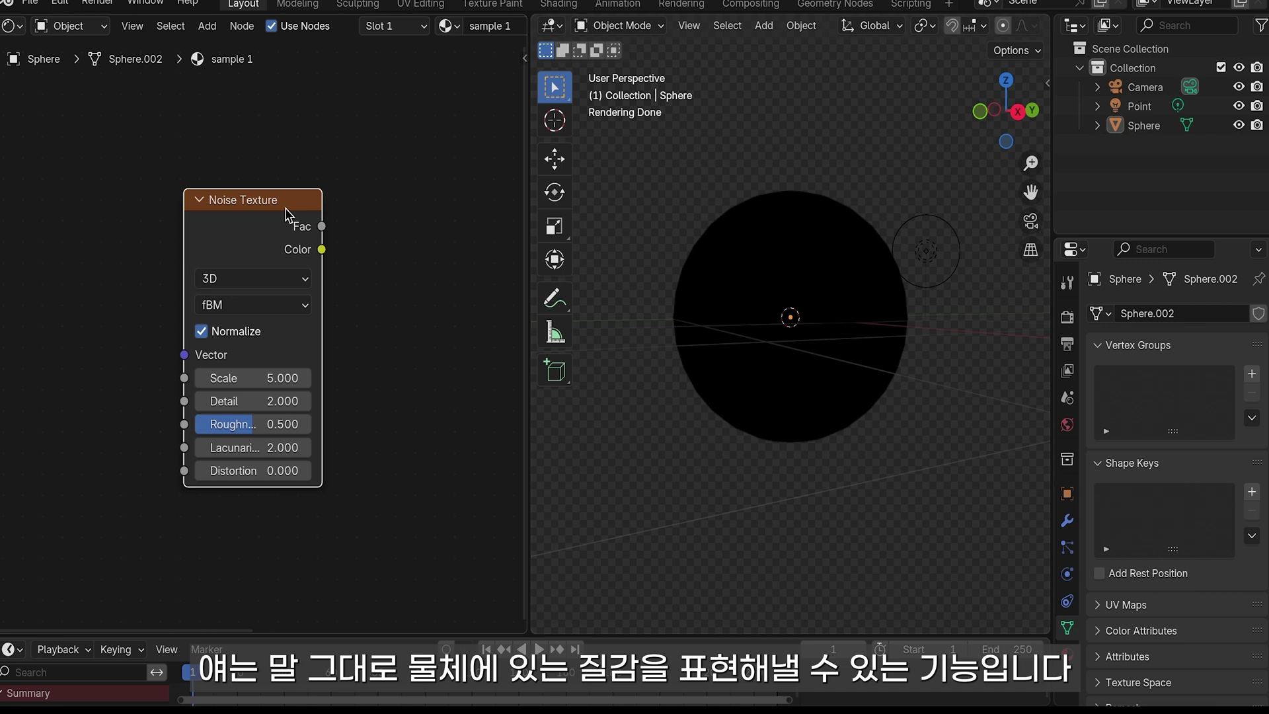
left_click(255, 248, "ctrl+shift")
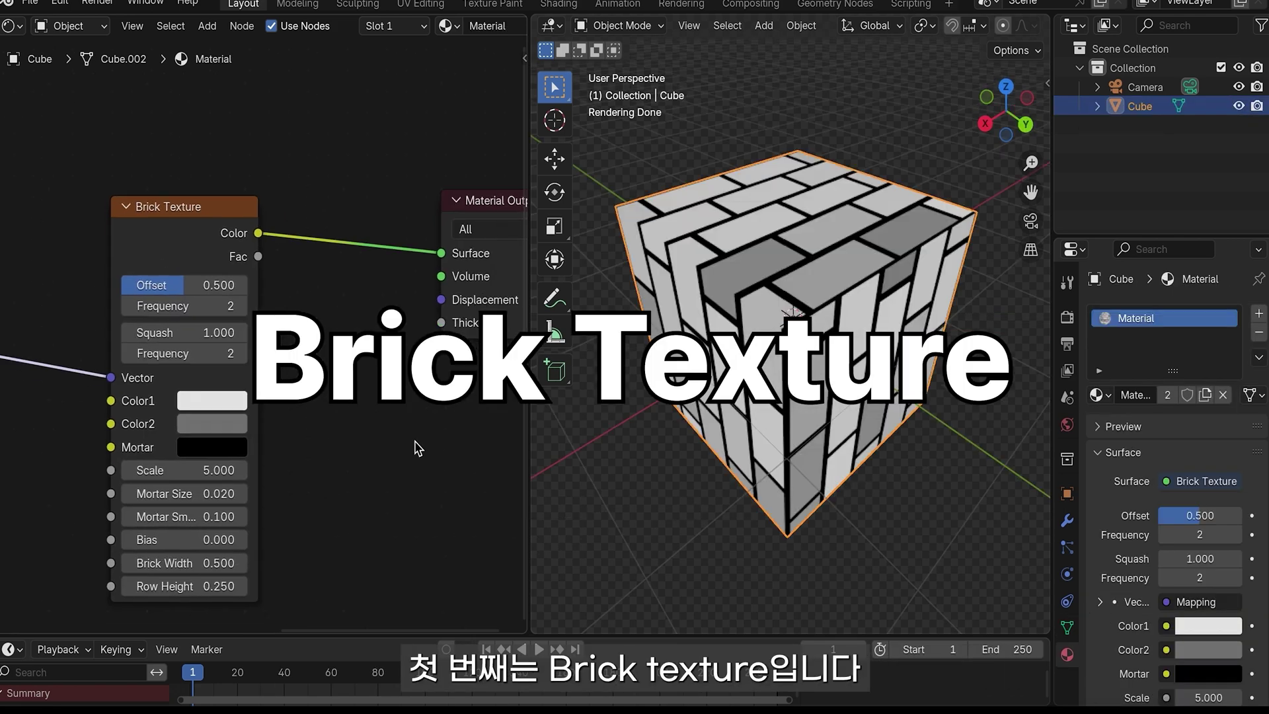
- Recolour the Brick Texture with a red Color1 and a dark Color2
key("Home")
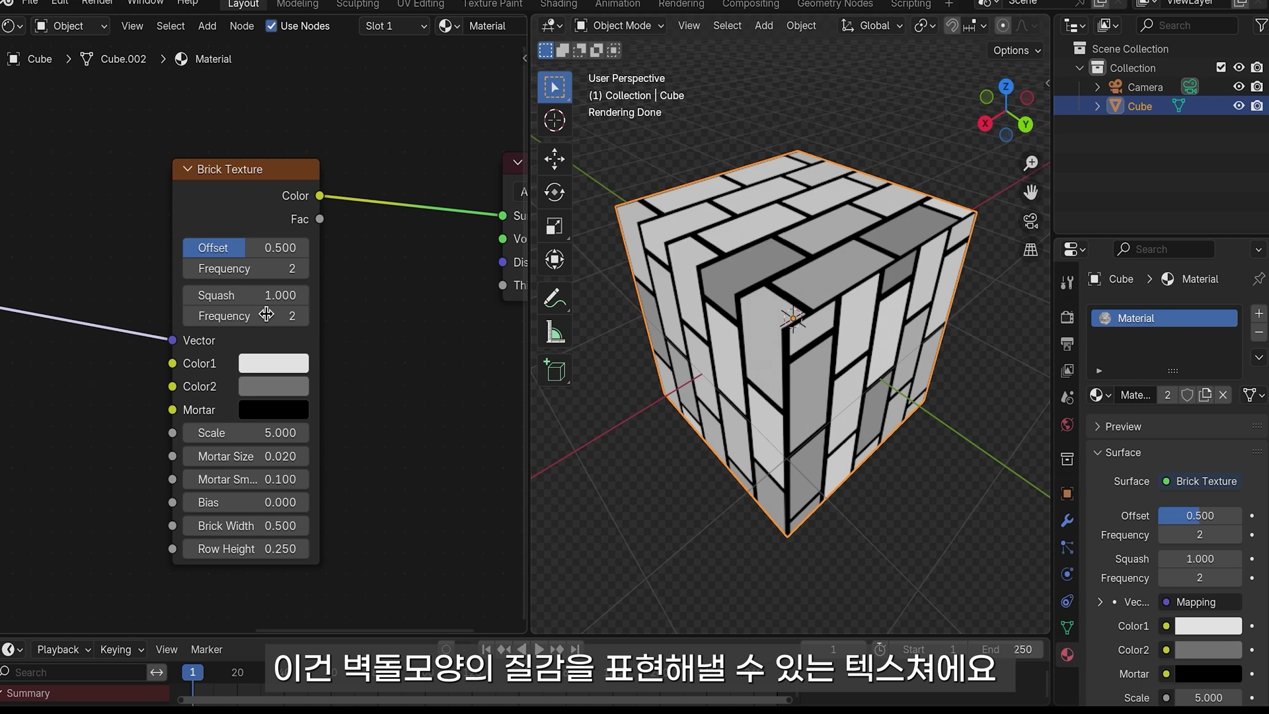
mouse_move(274, 363)
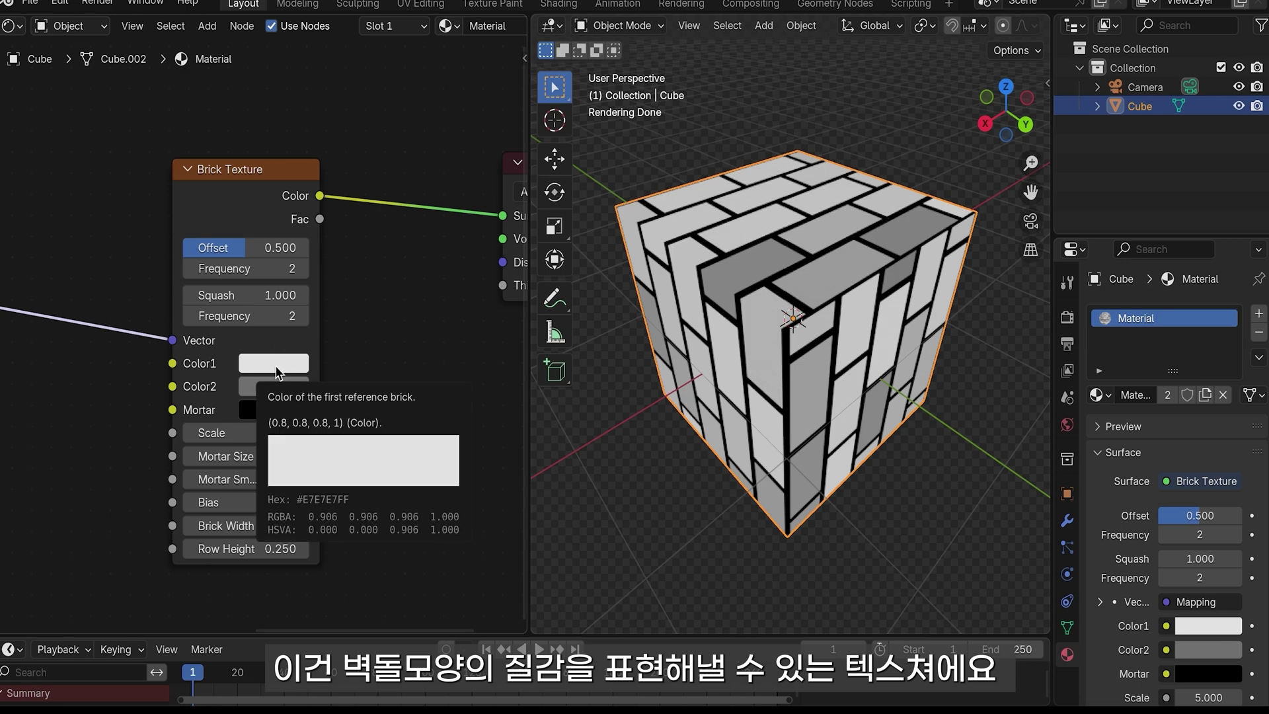
middle_click_drag(793, 396, 793, 311)
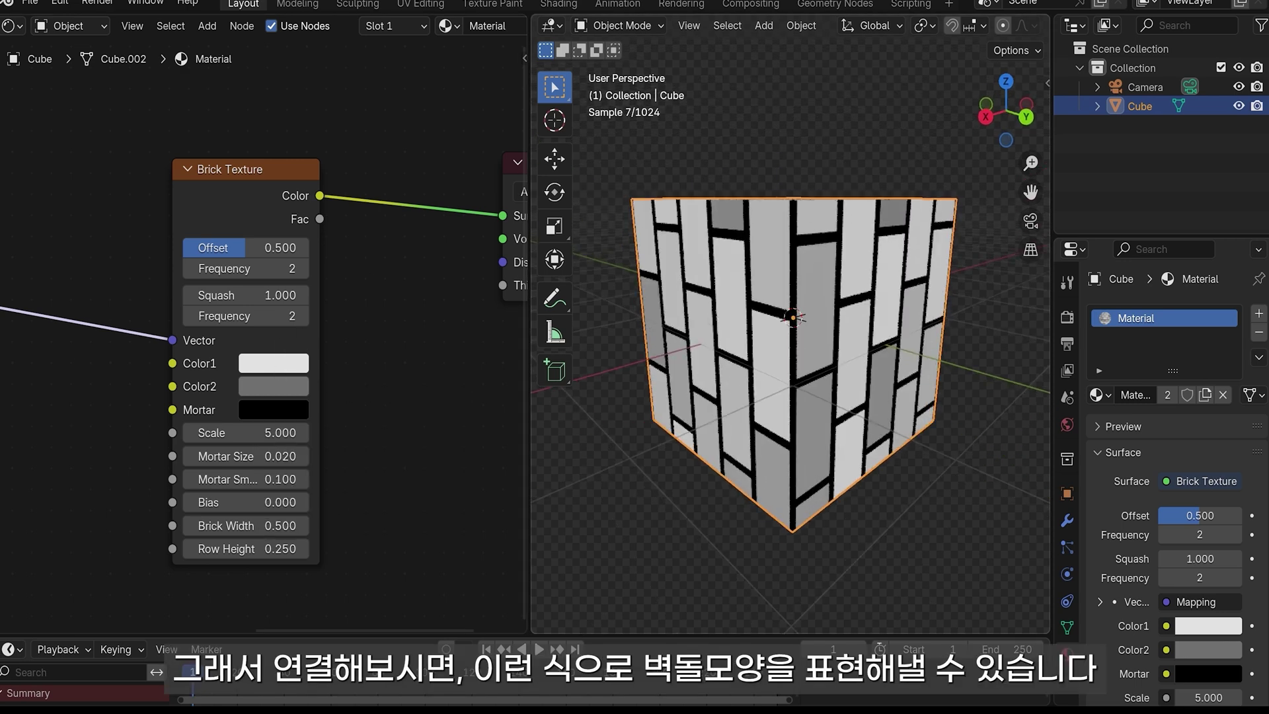
middle_click_drag(938, 355, 923, 353)
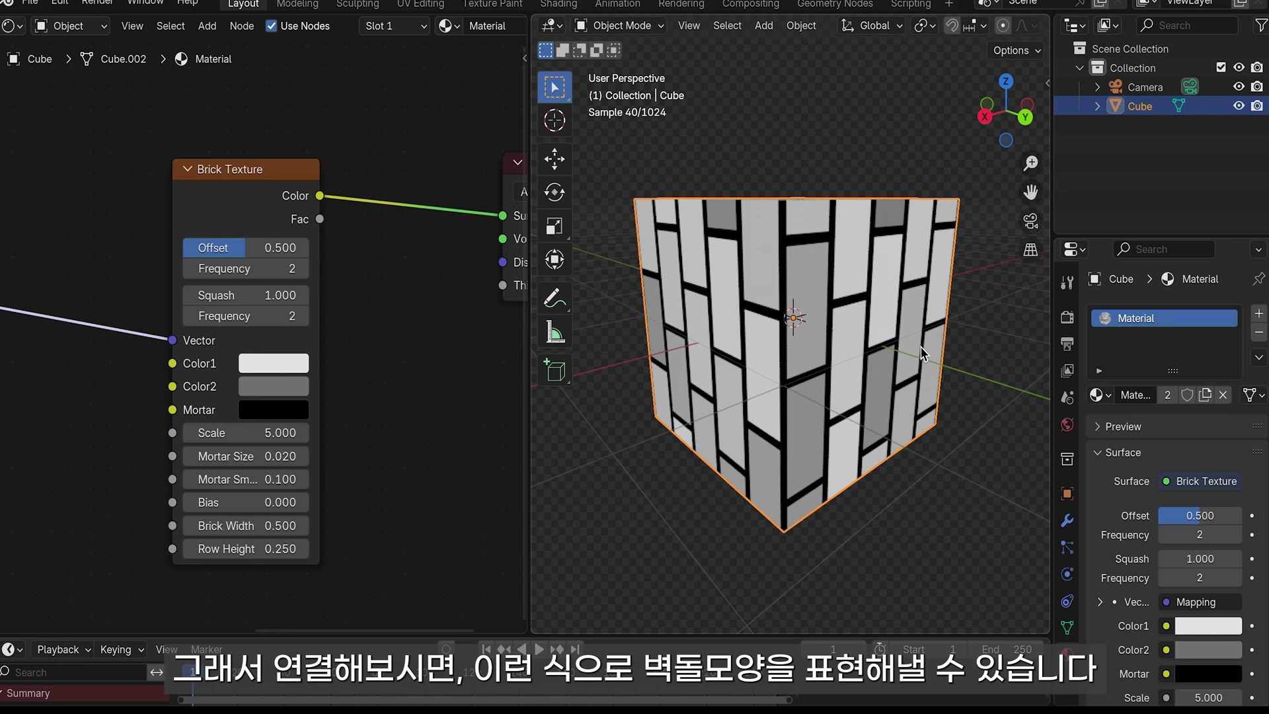
left_click(273, 360)
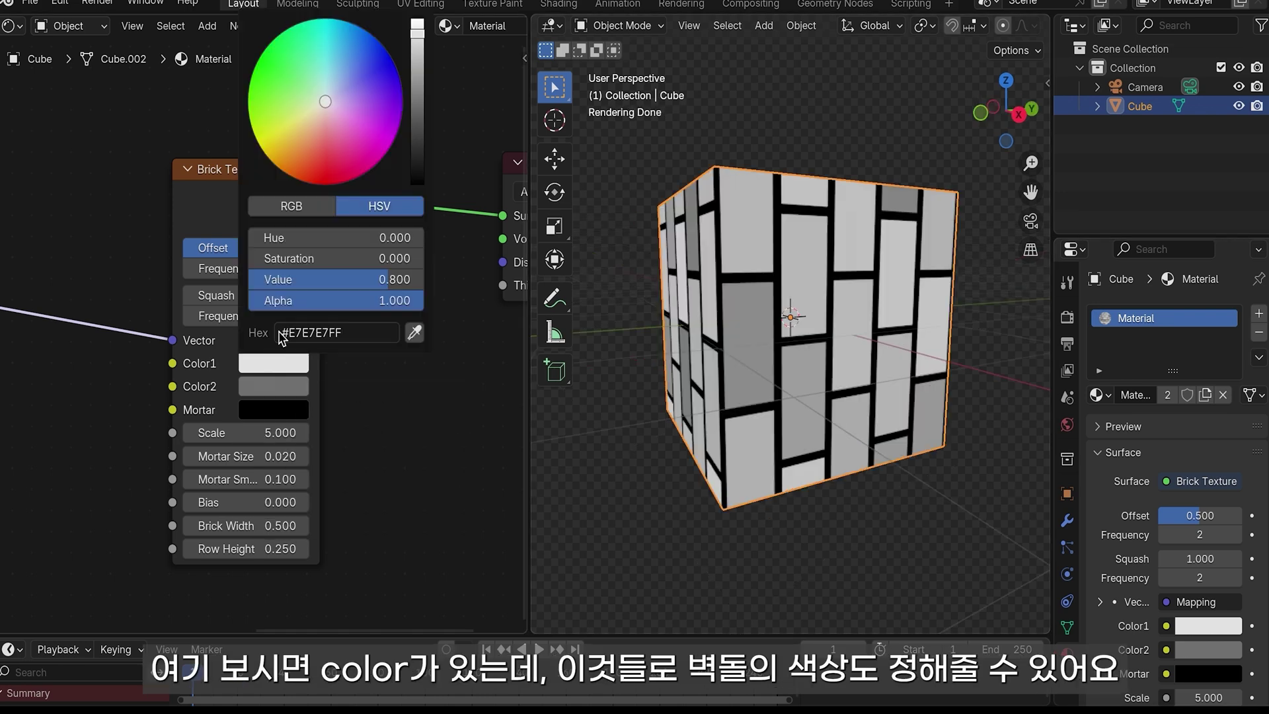
left_click(335, 142)
left_click_drag(335, 142, 330, 177)
left_click(271, 390)
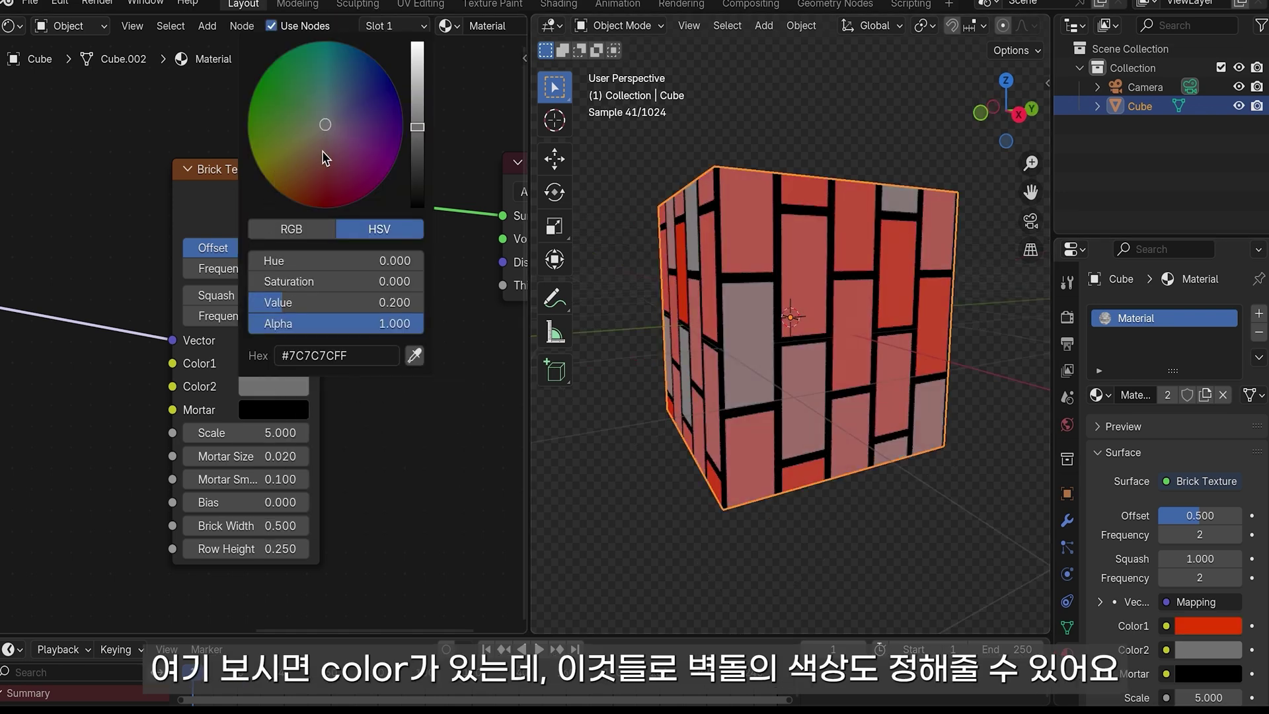
left_click(324, 196)
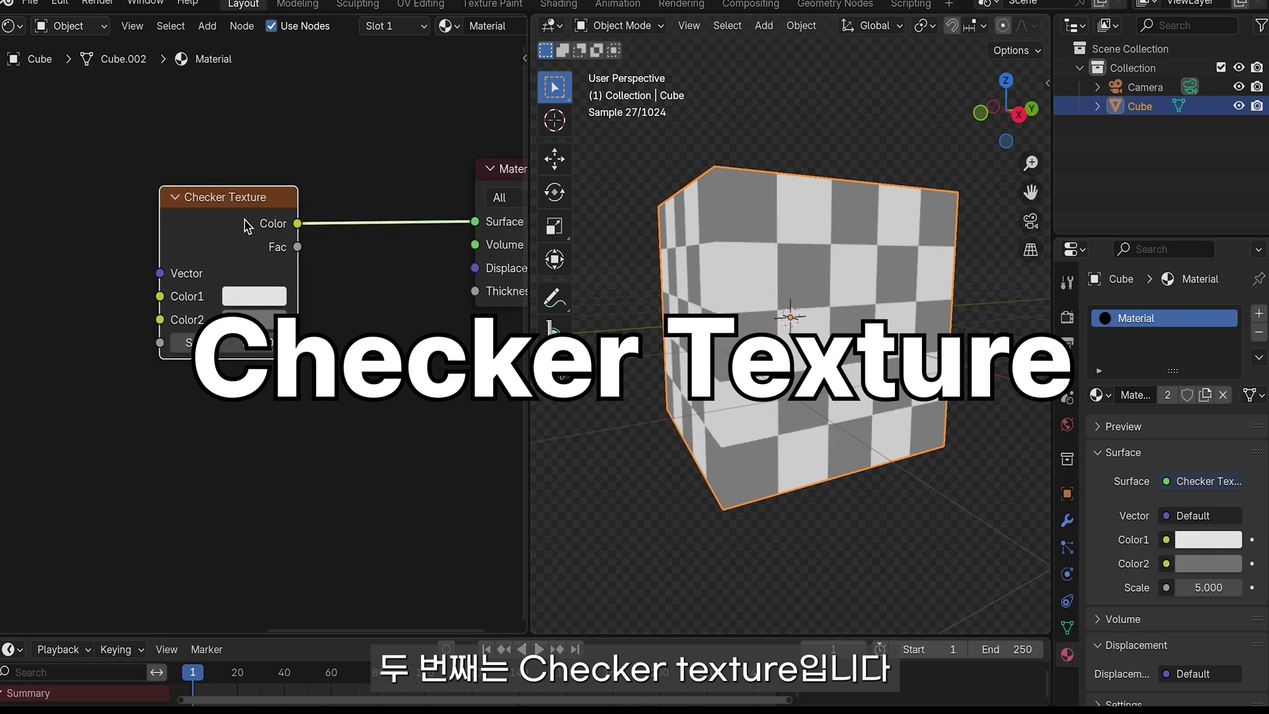
- Use a Checker Texture with dark red Color2 and Scale lowered to 1
middle_click_drag(760, 370, 751, 426)
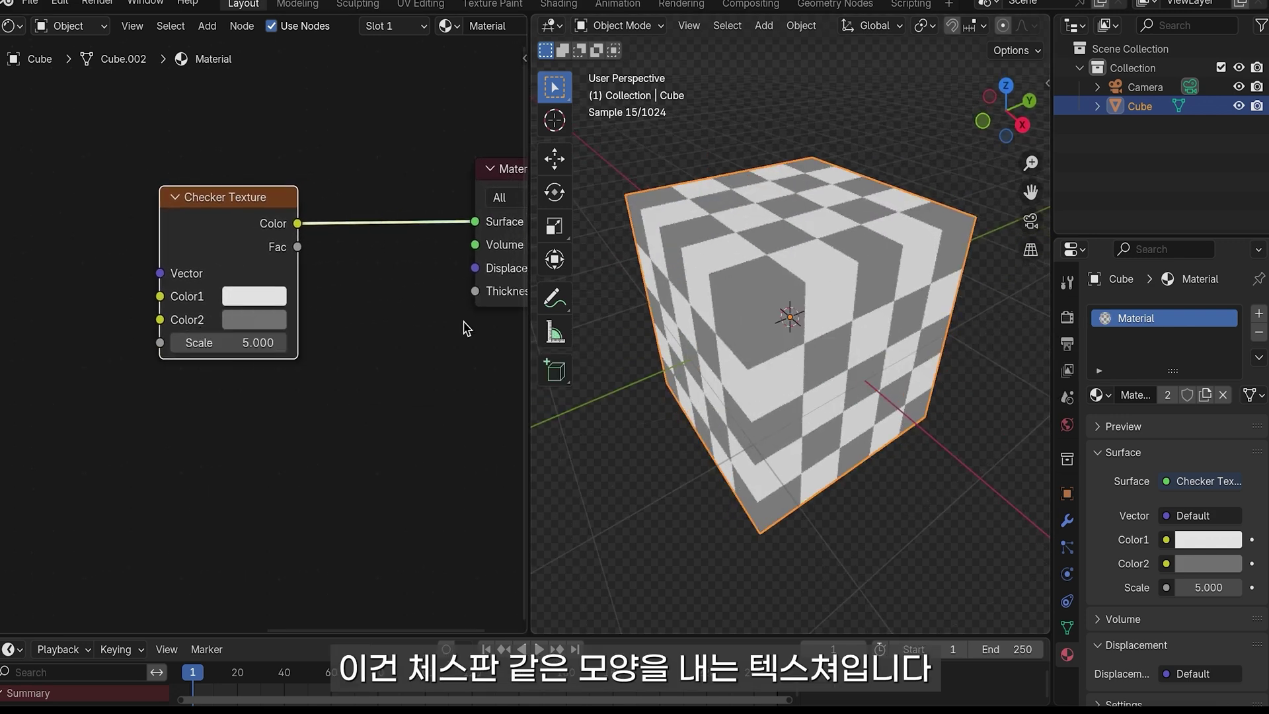
scroll(348, 341, "right", 3)
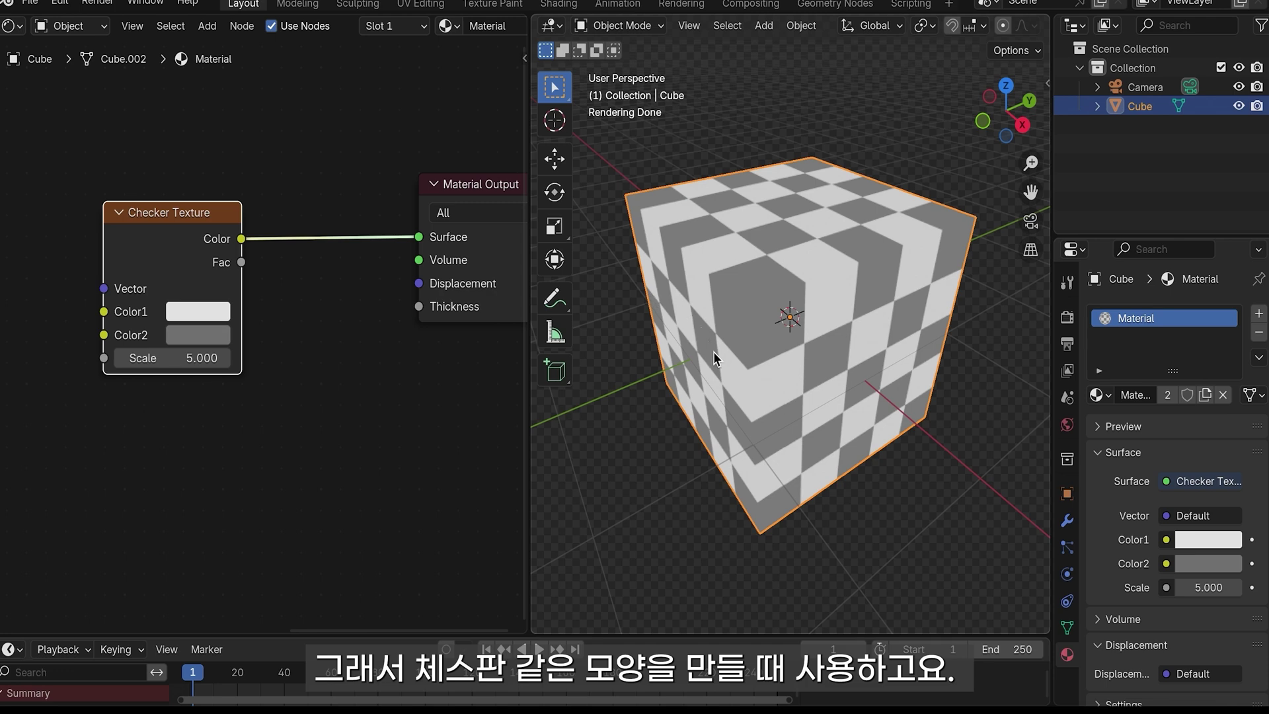
left_click(198, 335)
left_click_drag(280, 442, 246, 494)
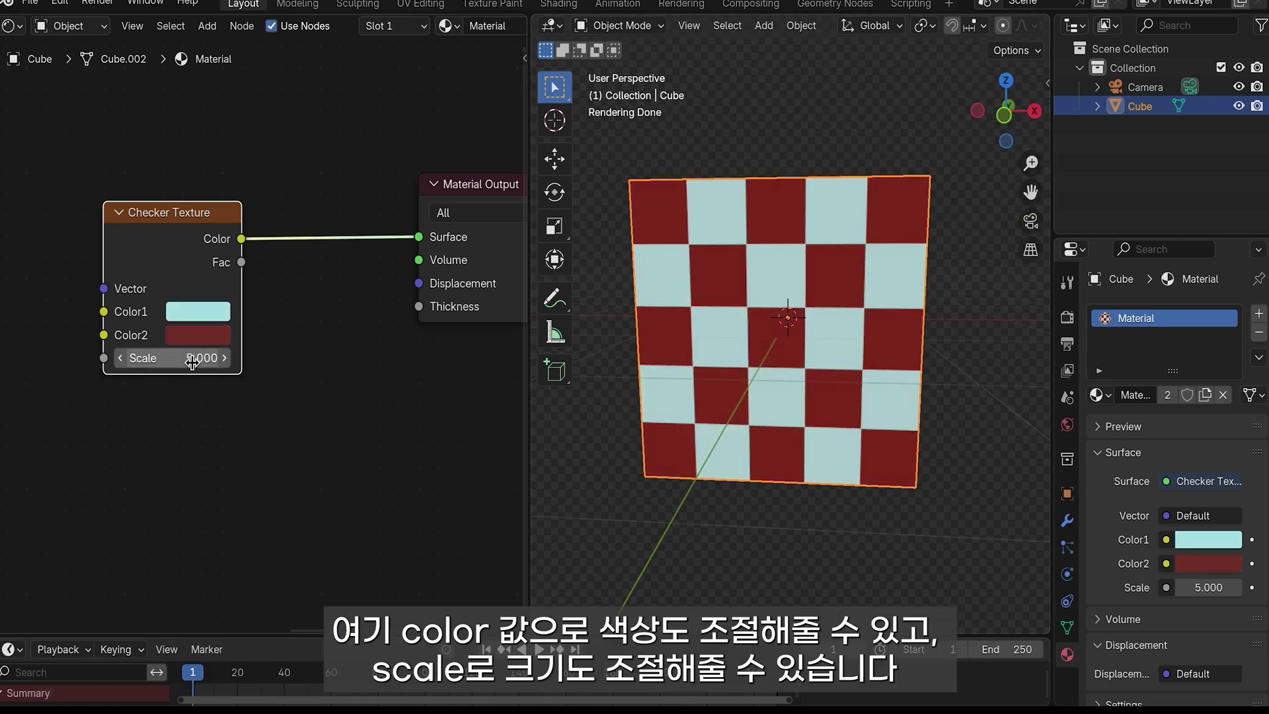
left_click_drag(192, 362, 152, 362)
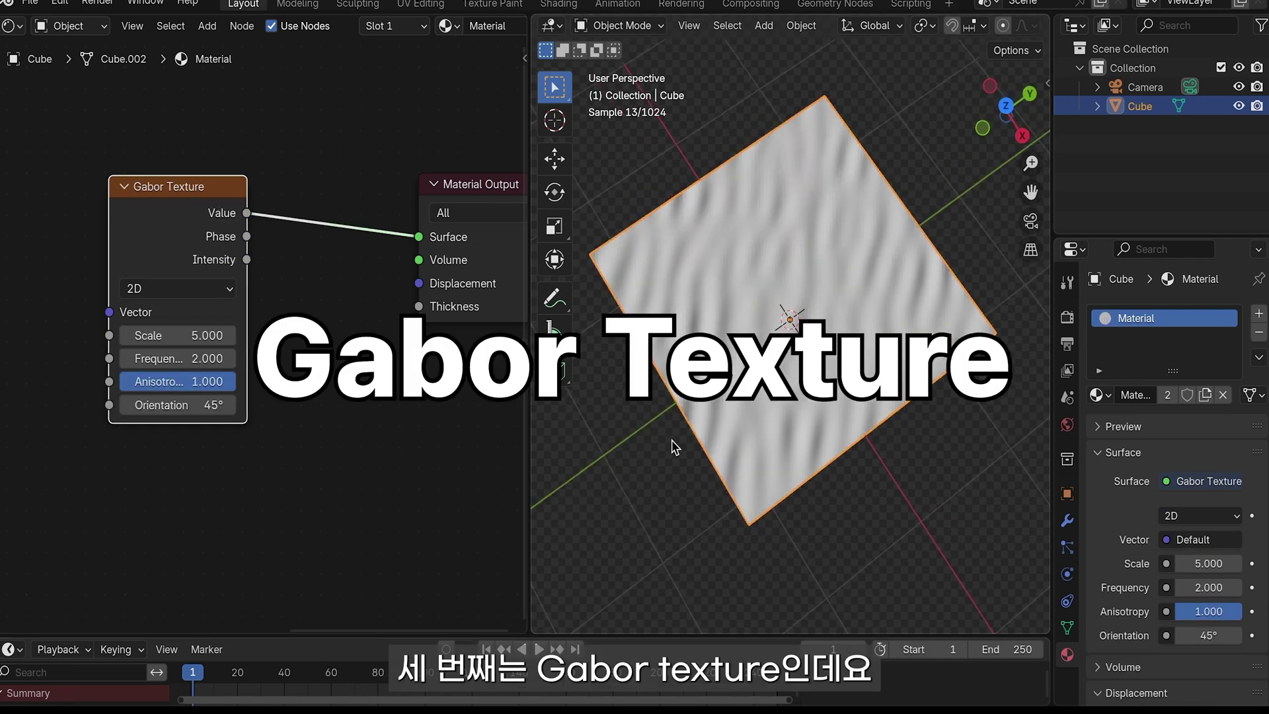
- Insert a Color Ramp after the Gabor Texture, black point 0.166 and white point pulled in
key("shift+a")
type("color")
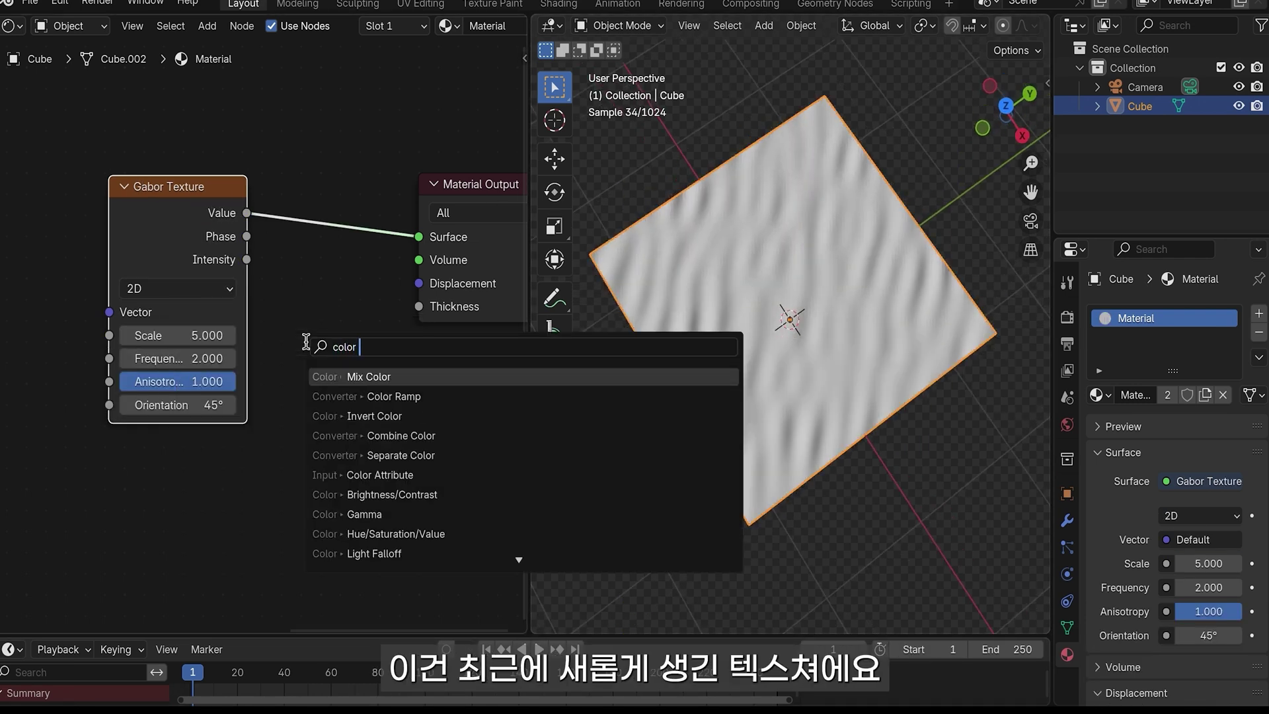
left_click(370, 397)
left_click(324, 129)
left_click_drag(300, 228, 335, 228)
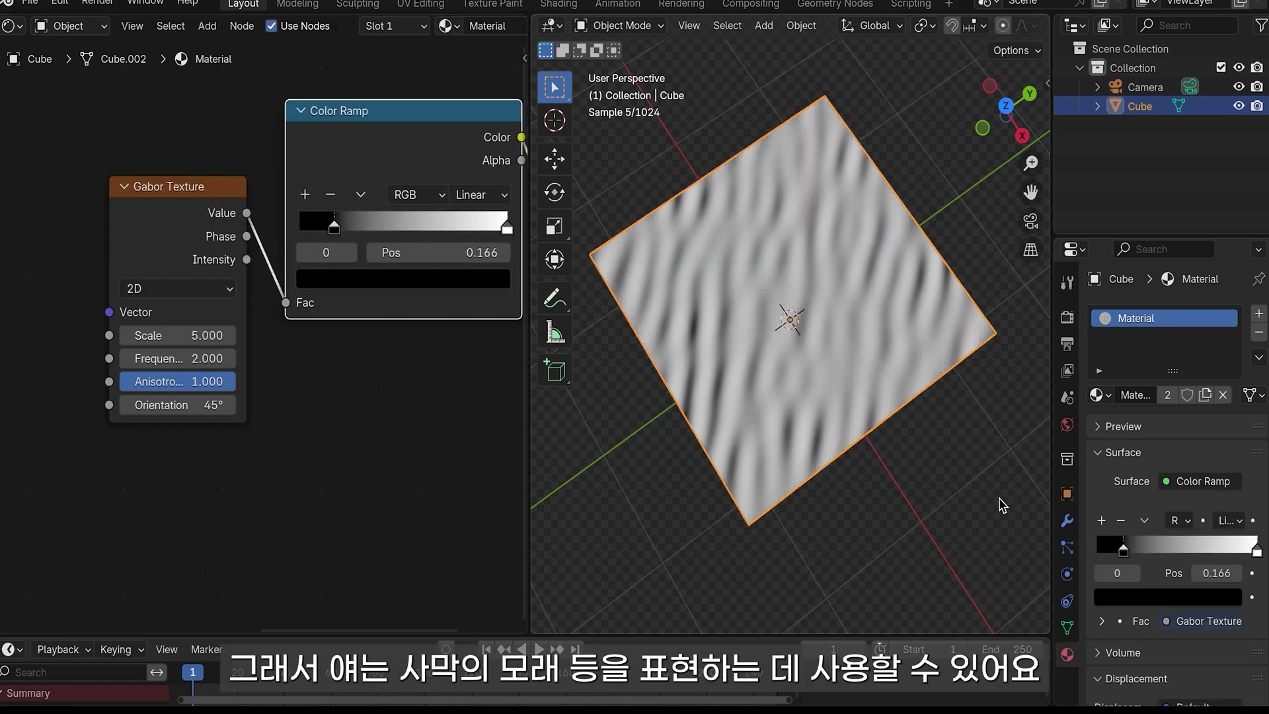
left_click_drag(506, 228, 482, 228)
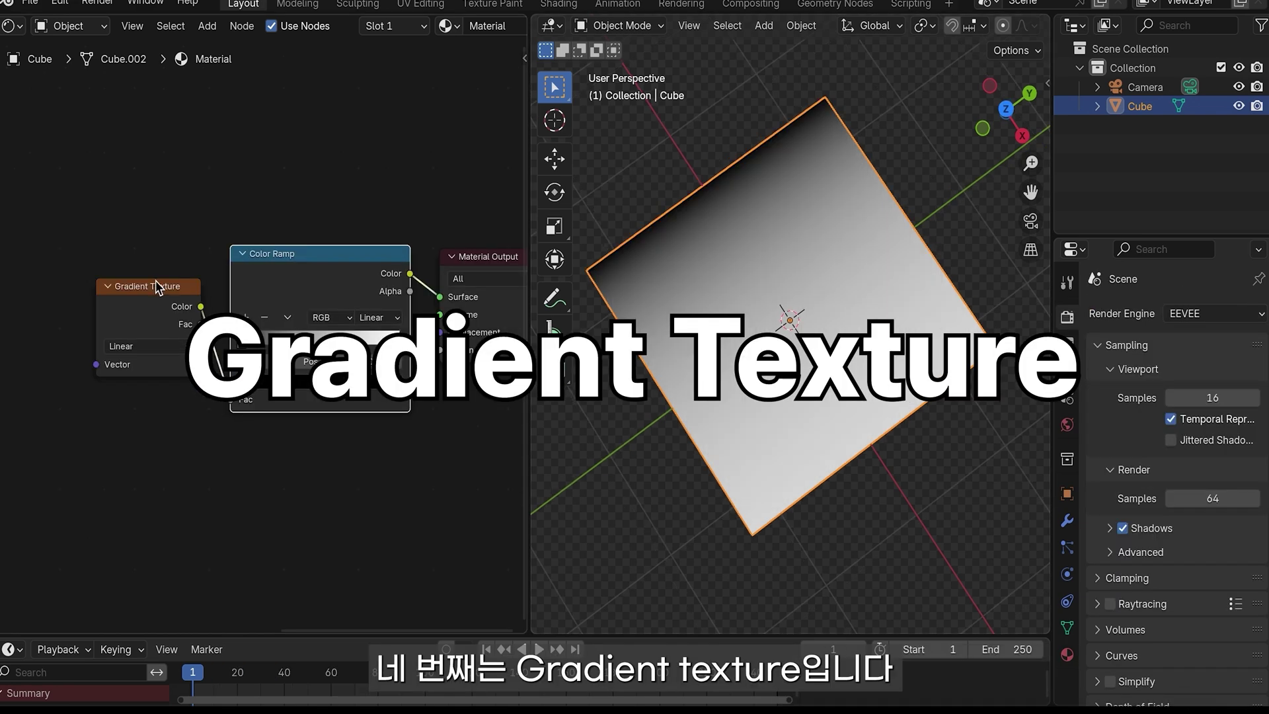
- Try a Gradient Texture with ramp black point 0.270, then view Magic and Noise textures
left_click_drag(157, 286, 135, 286)
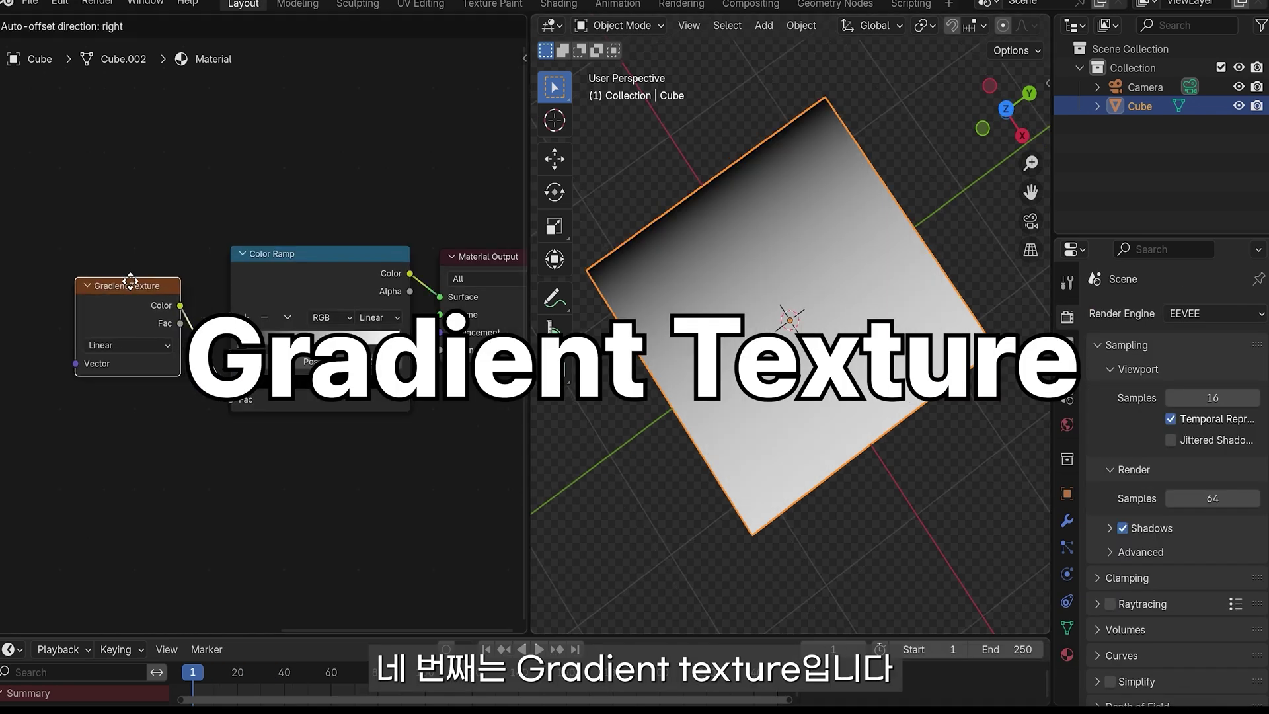
left_click_drag(242, 342, 286, 347)
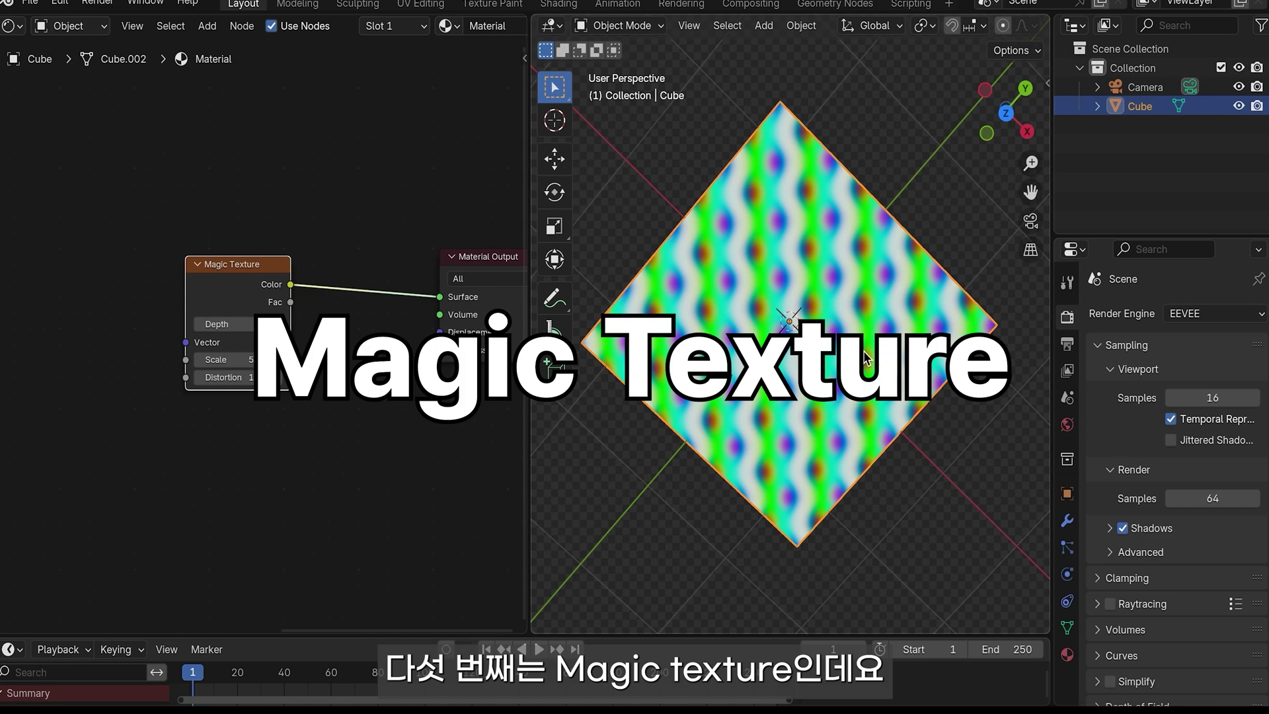
middle_click_drag(863, 357, 867, 350)
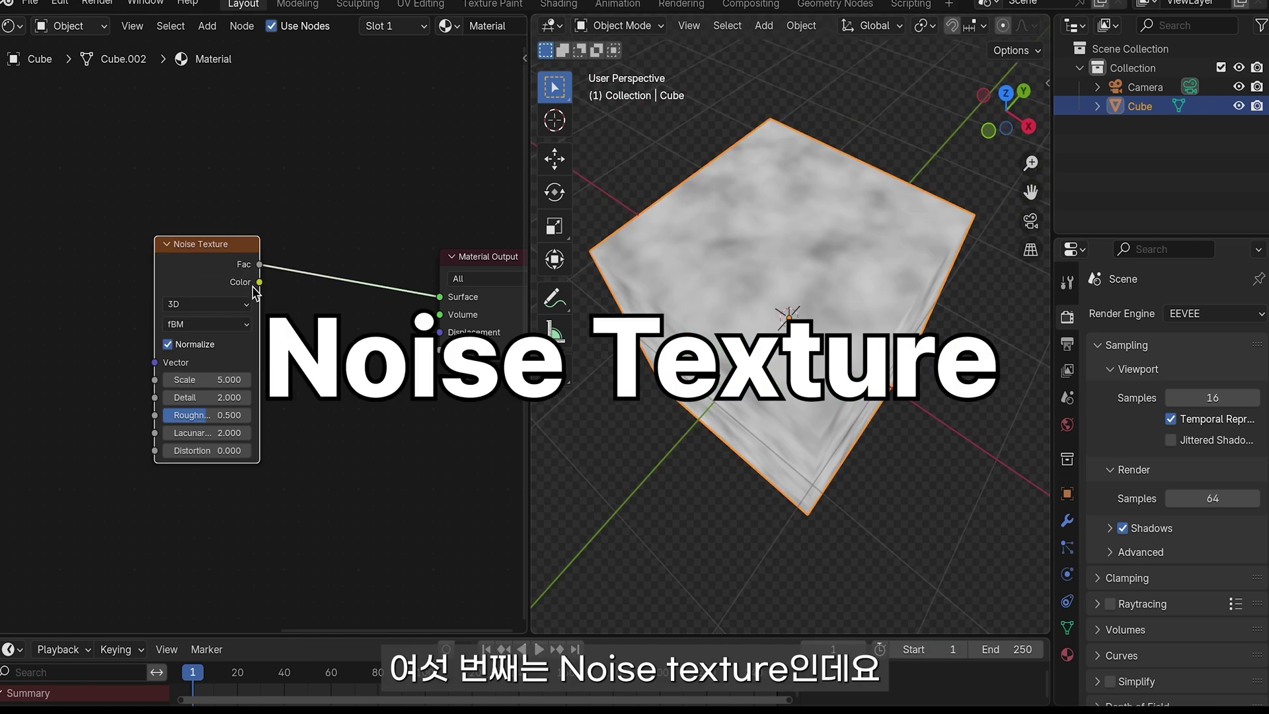
middle_click_drag(868, 350, 965, 378)
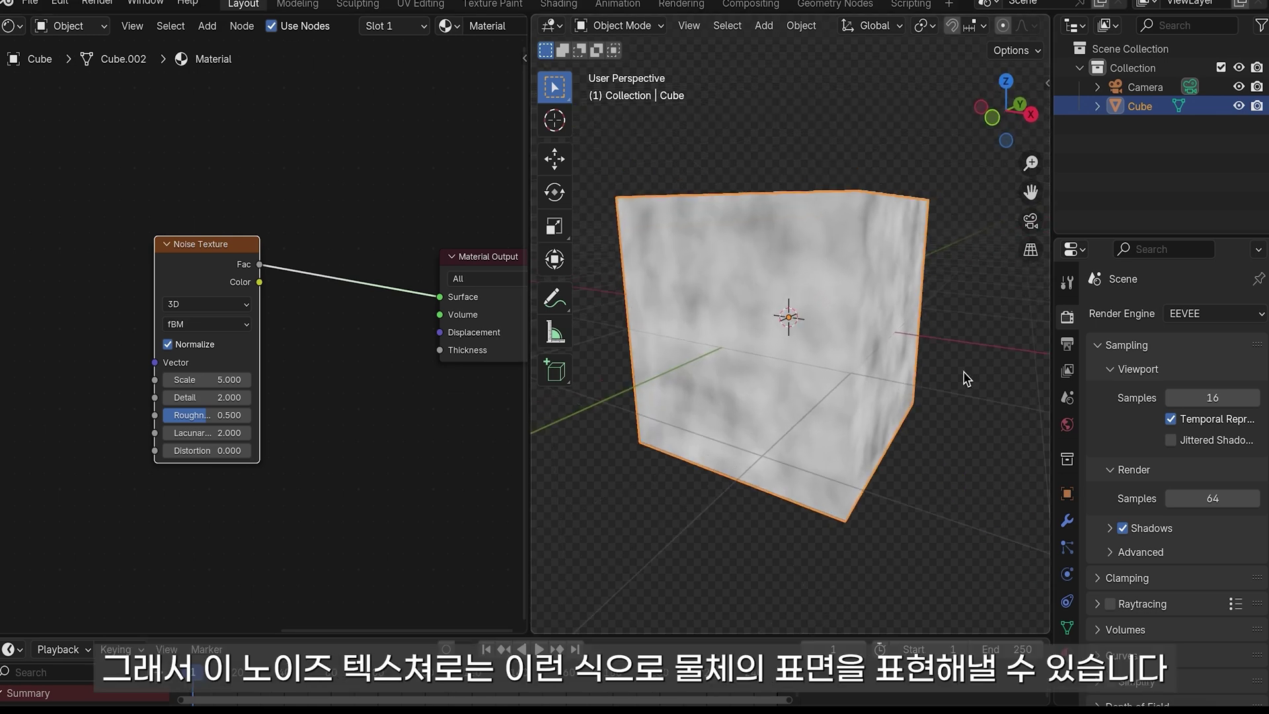
middle_click_drag(966, 379, 965, 378)
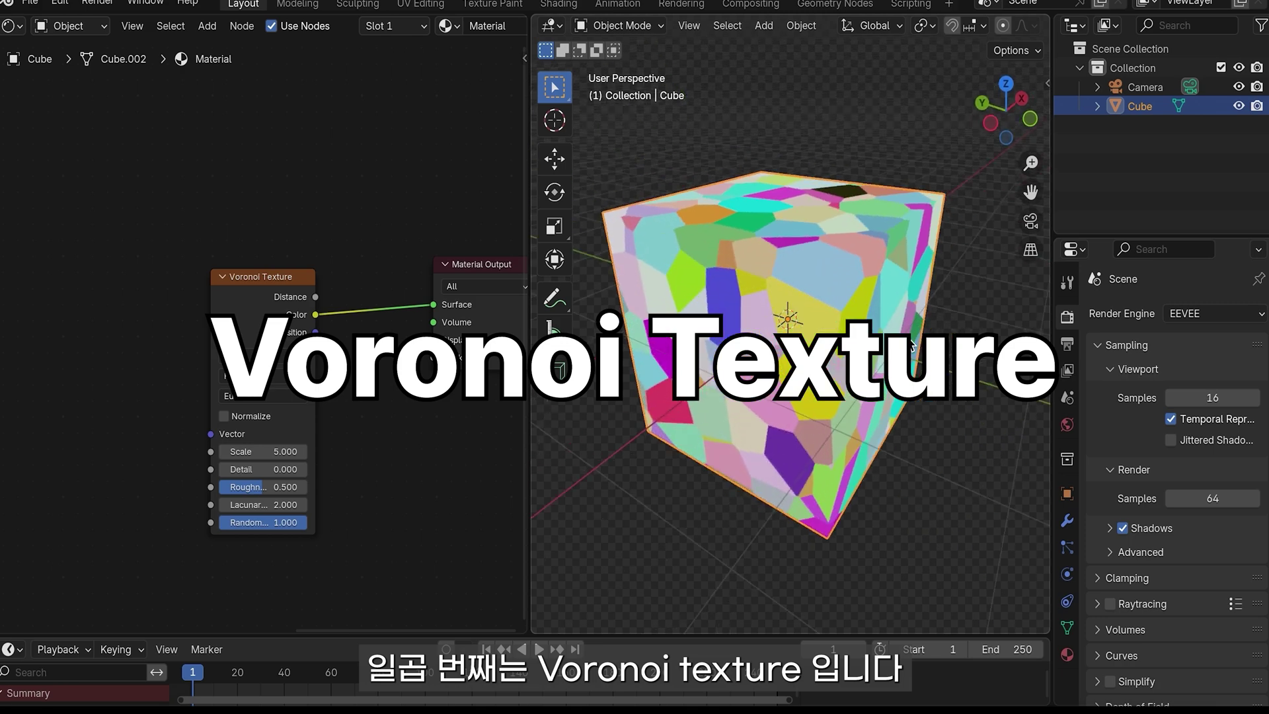
- View the Voronoi texture, then set the Wave Texture Scale to 10
middle_click_drag(909, 340, 906, 335)
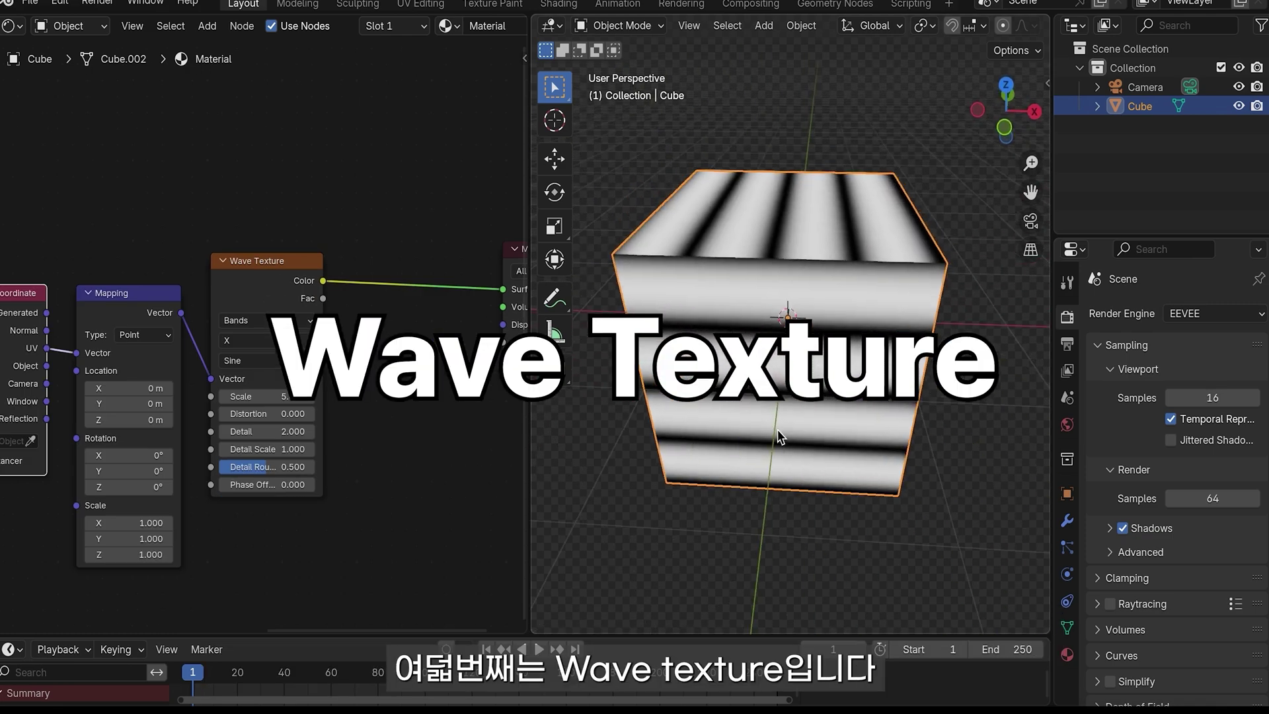
middle_click_drag(777, 429, 778, 429)
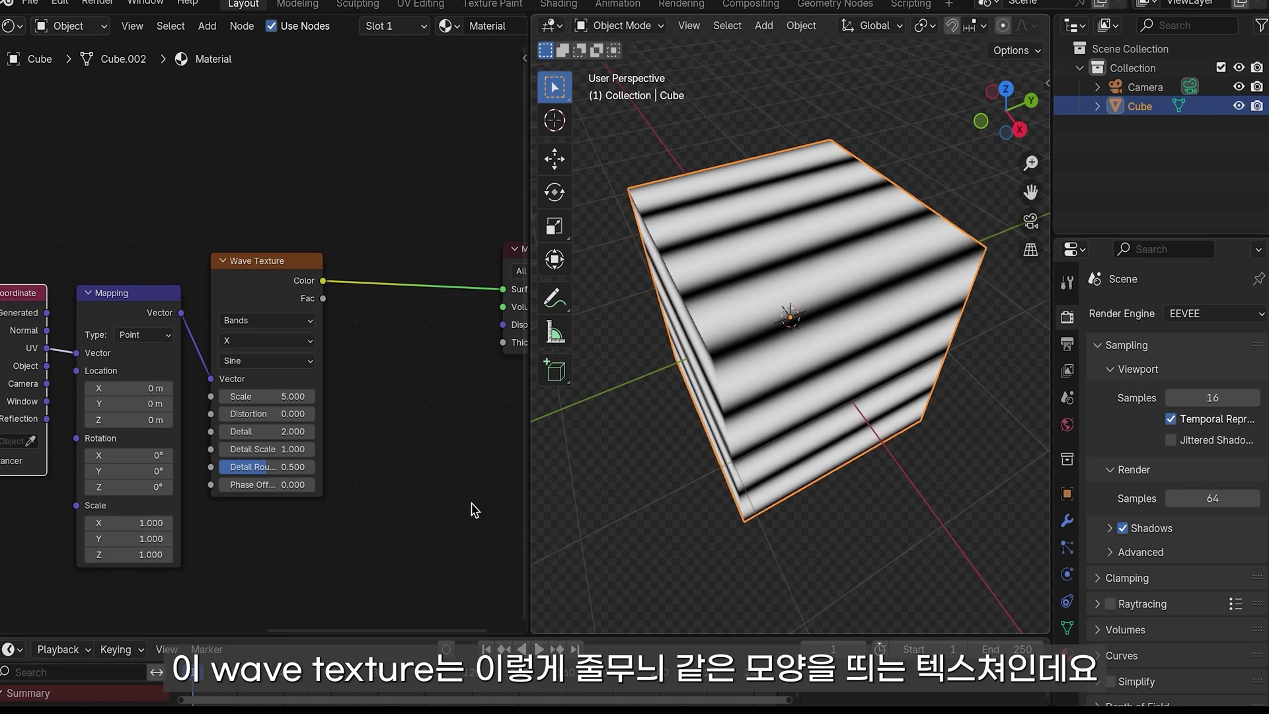
double_click(301, 395)
type("1")
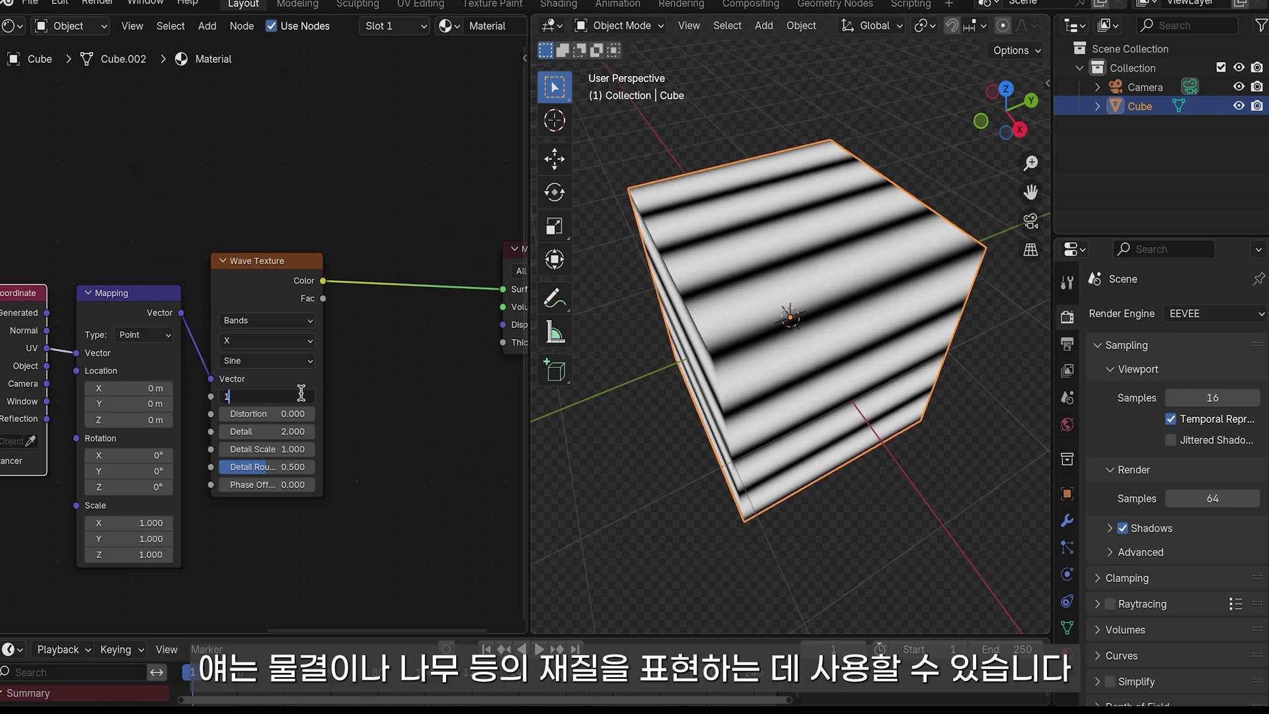
type("0")
key("Return")
- Narrow the Color Ramp on the White Noise texture to boost contrast
middle_click_drag(857, 430, 857, 430)
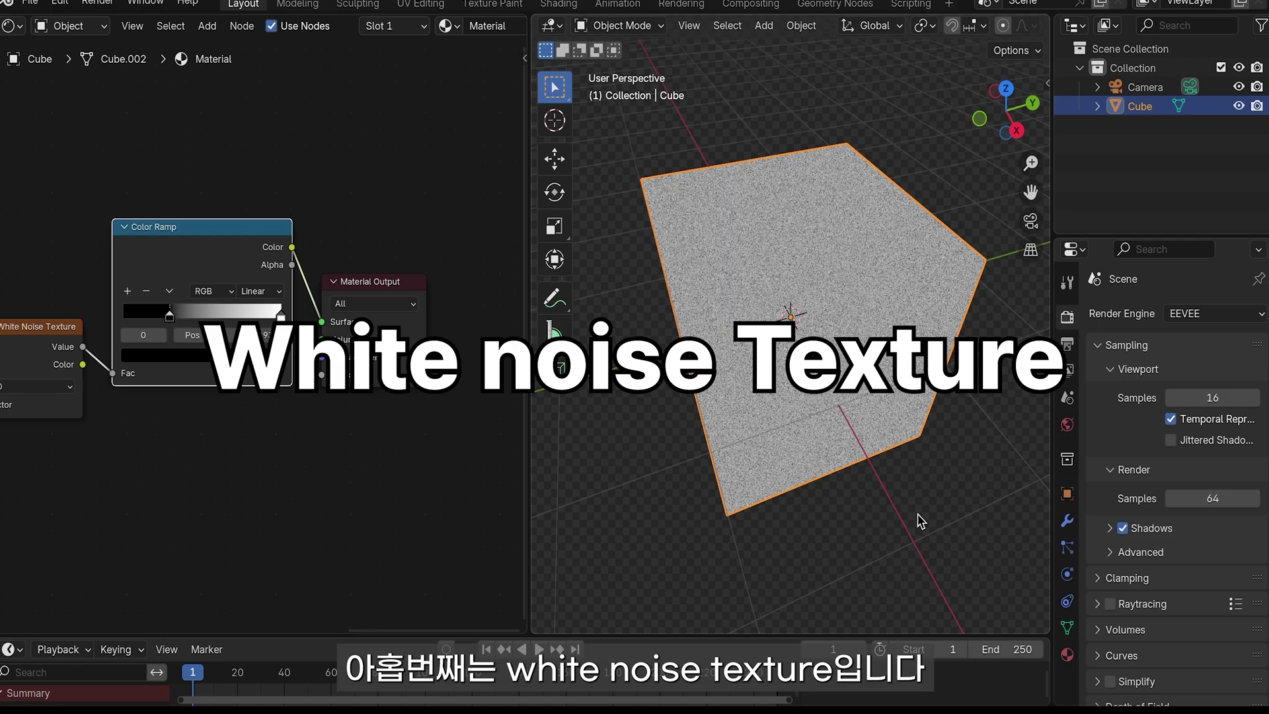
middle_click_drag(906, 533, 901, 536)
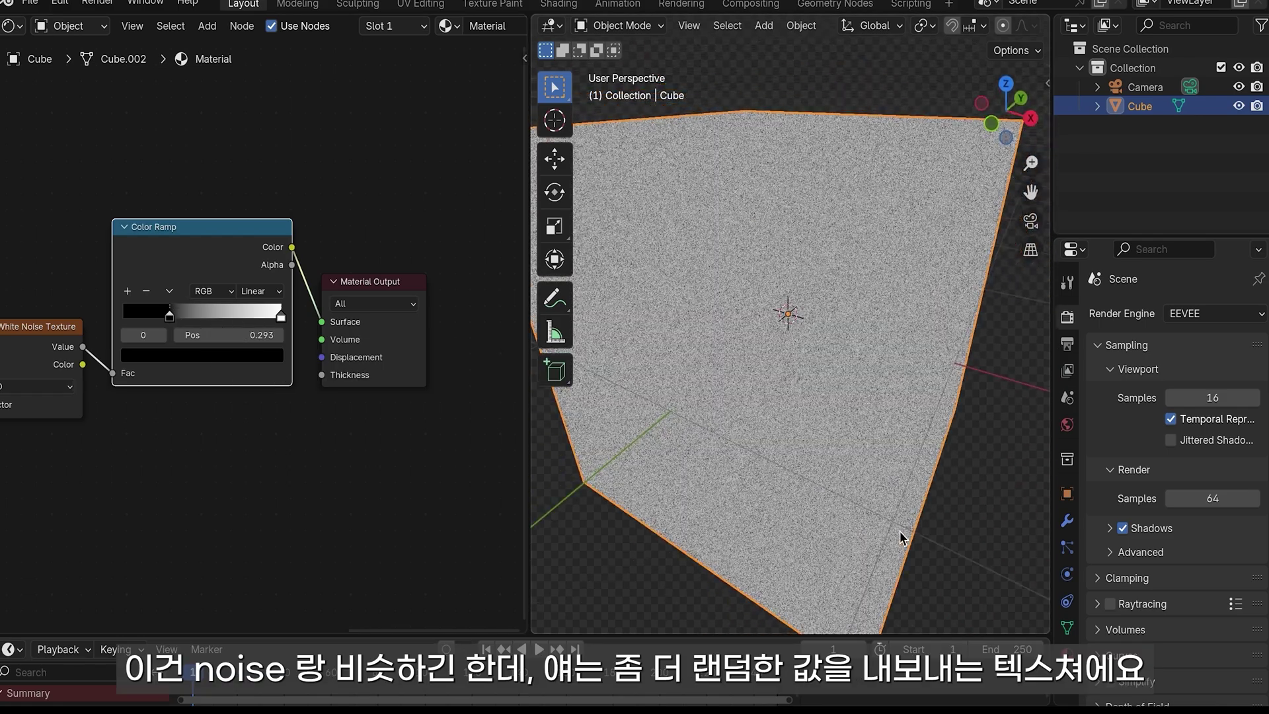
middle_click_drag(763, 367, 762, 368)
scroll(762, 373, "up", 3)
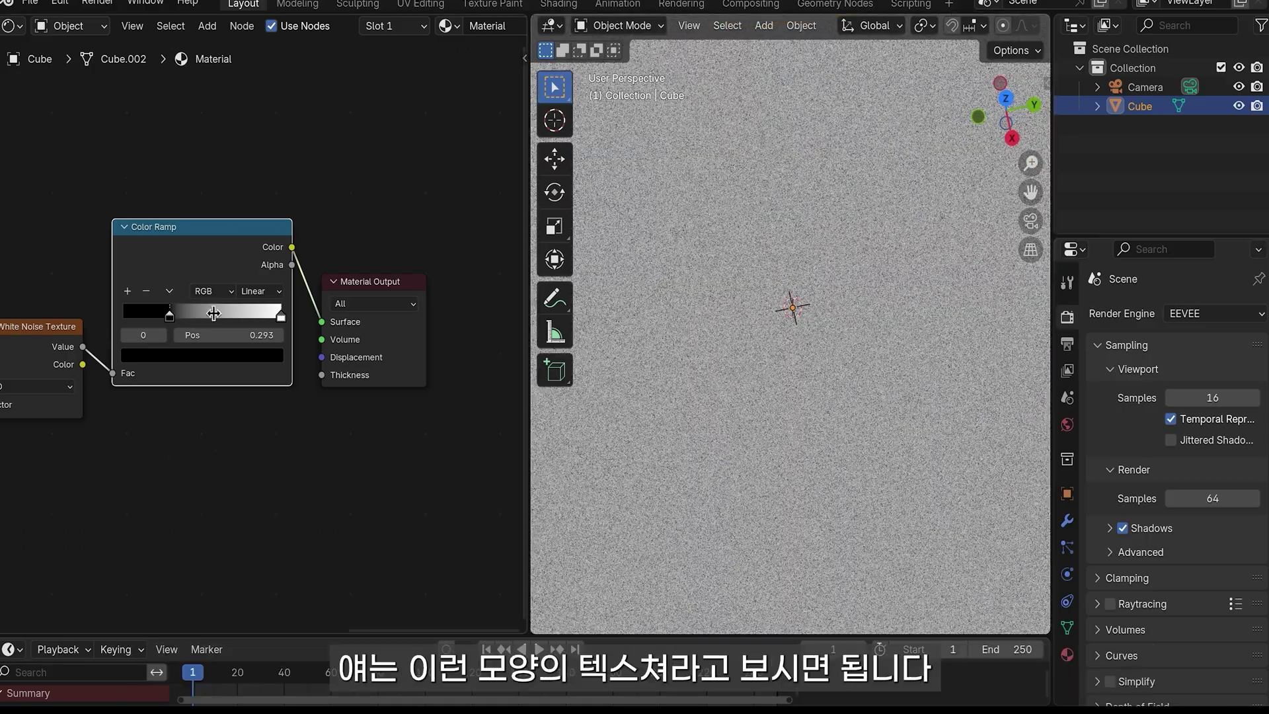
left_click_drag(279, 314, 213, 316)
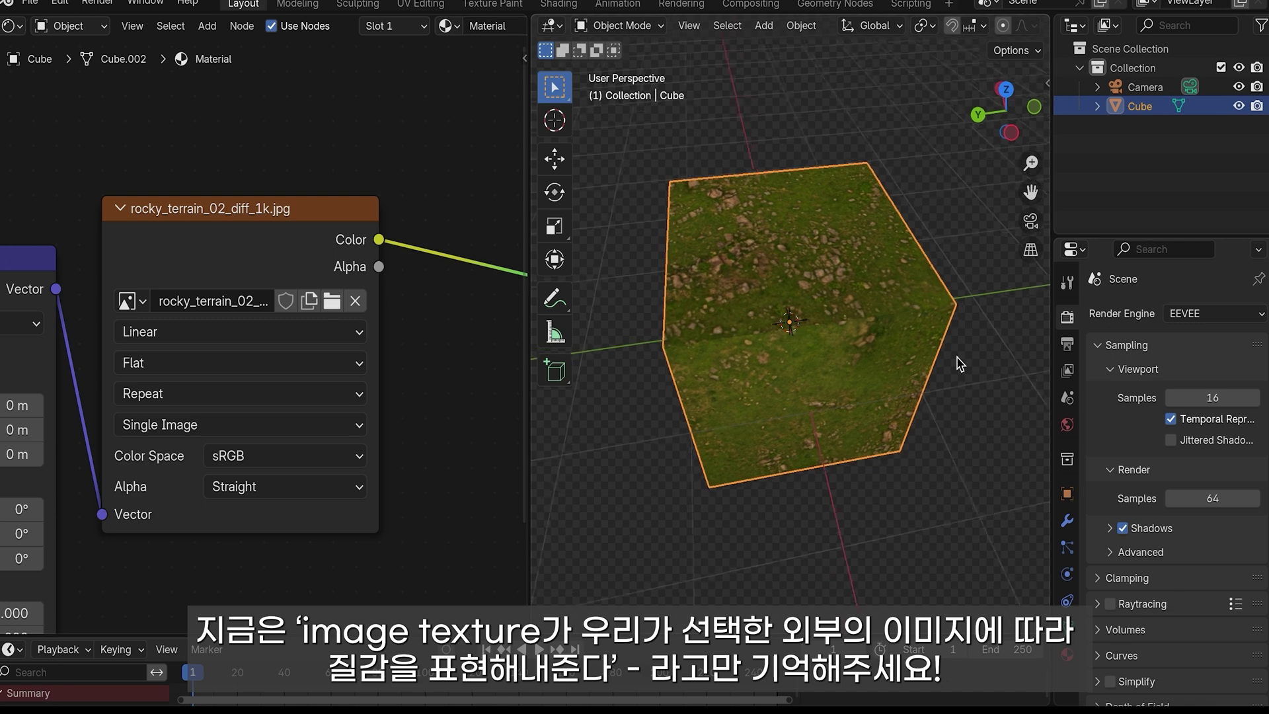
- Add a Color Ramp after Multiply, black stop nudged up and white stop at 0.691
key("shift+a")
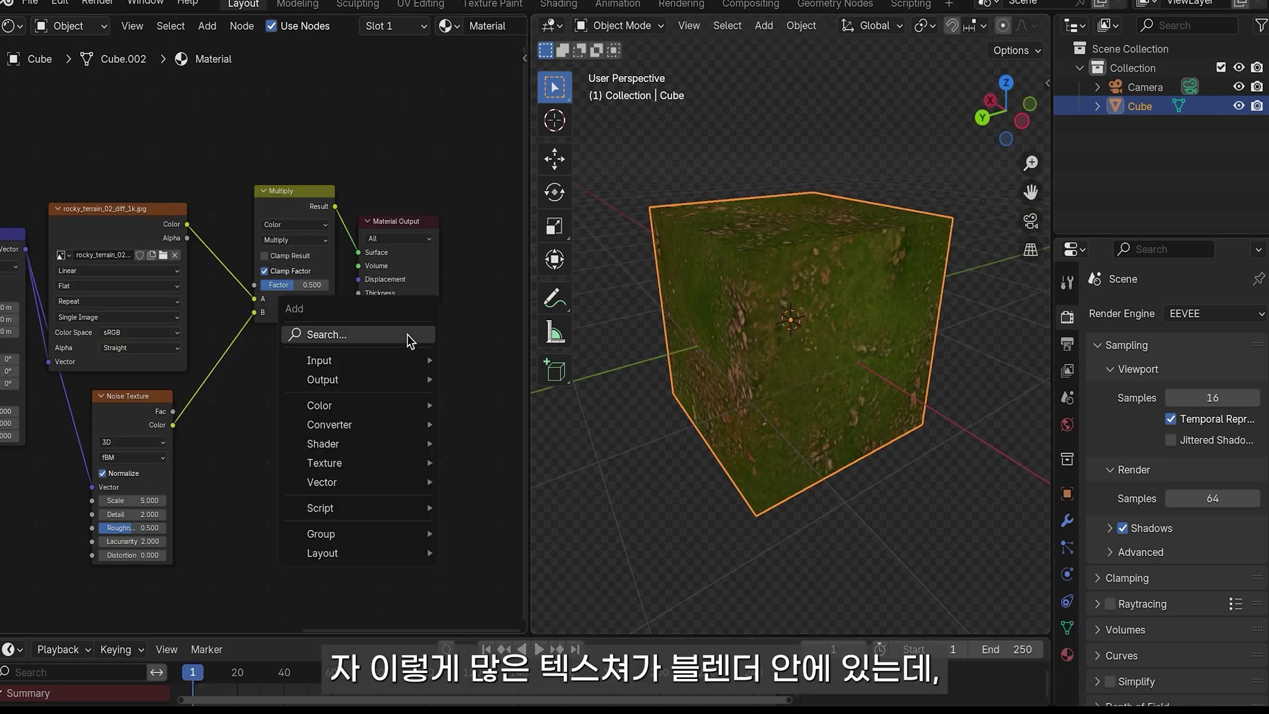
type("color ramp")
key("Return")
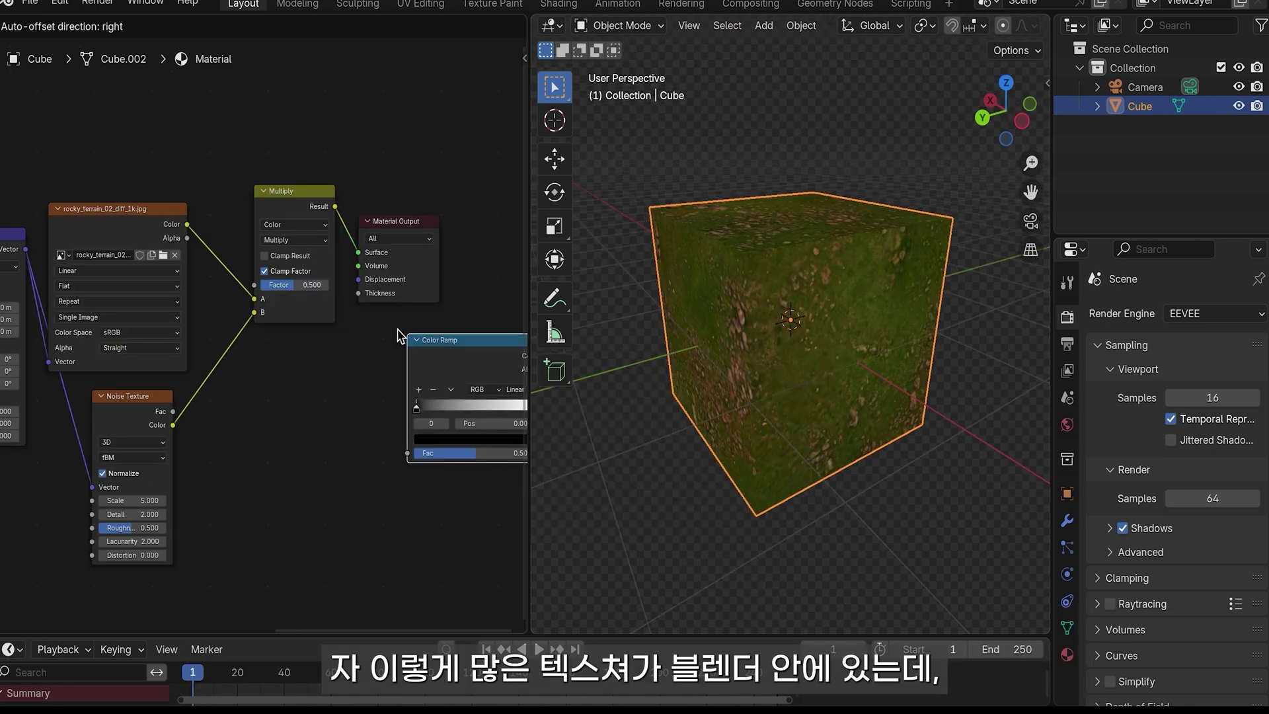
left_click(351, 167)
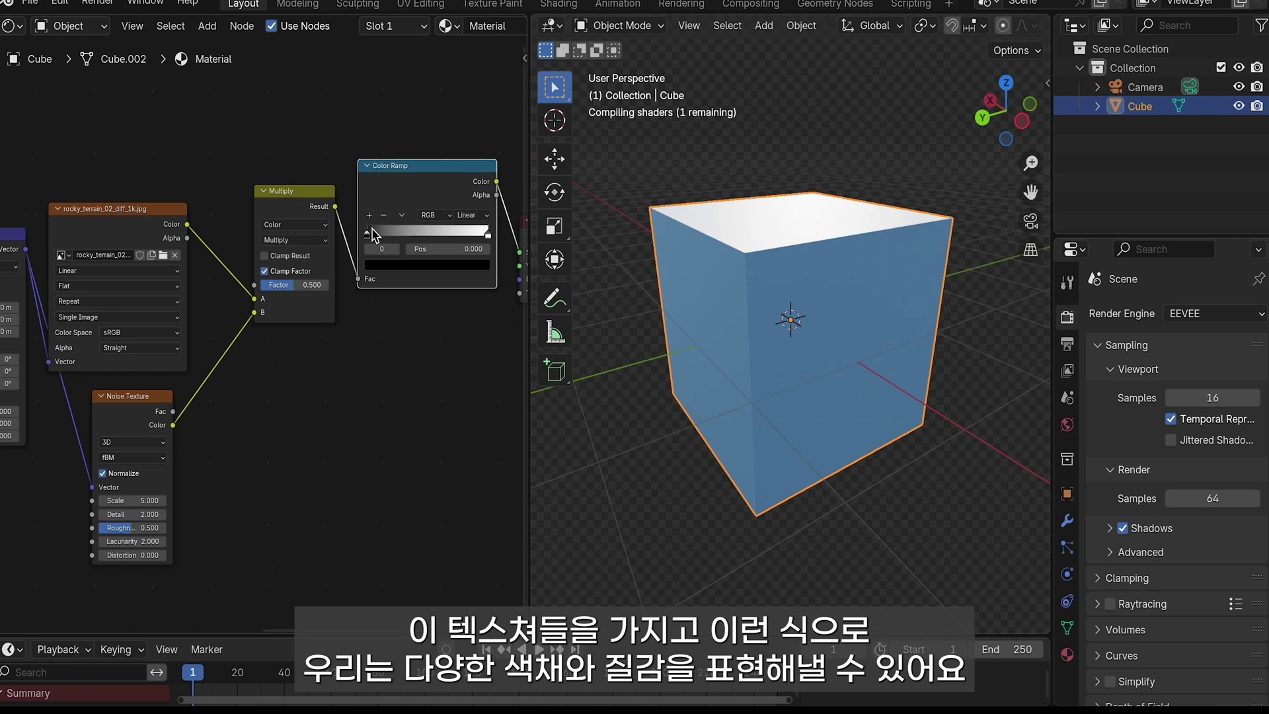
left_click_drag(373, 235, 376, 236)
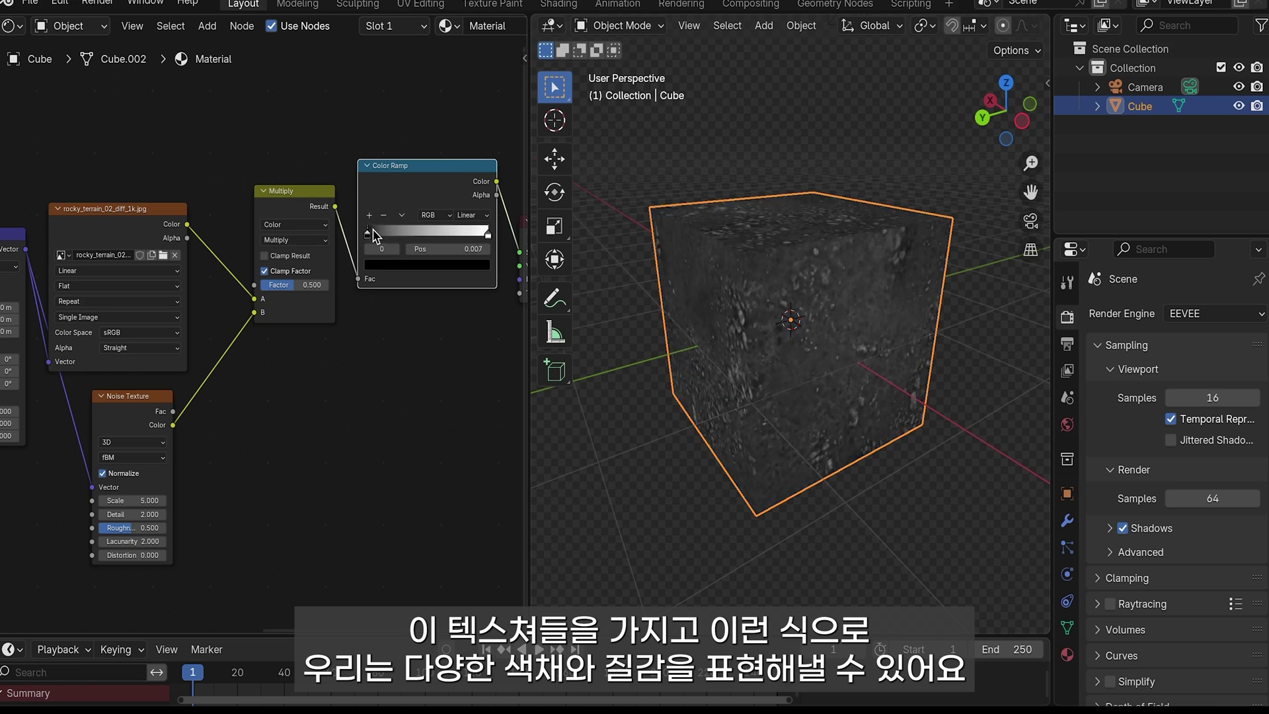
left_click_drag(484, 230, 370, 236)
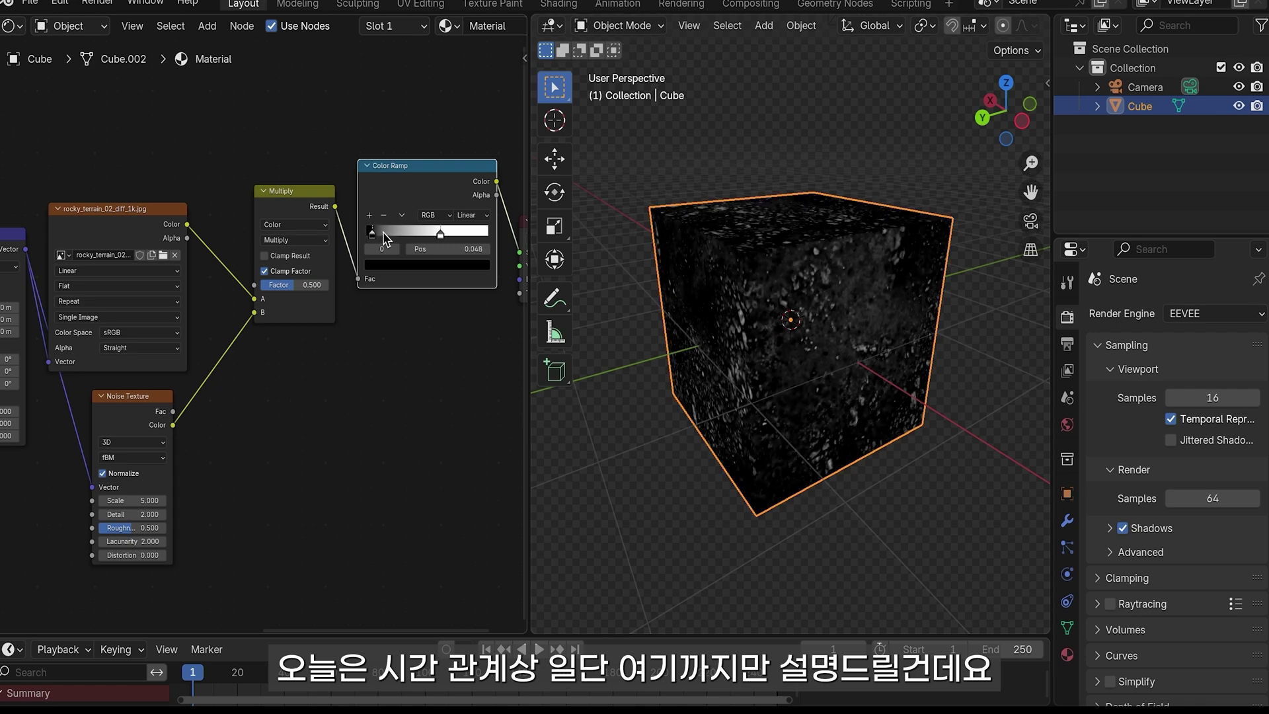
middle_click_drag(892, 376, 700, 380)
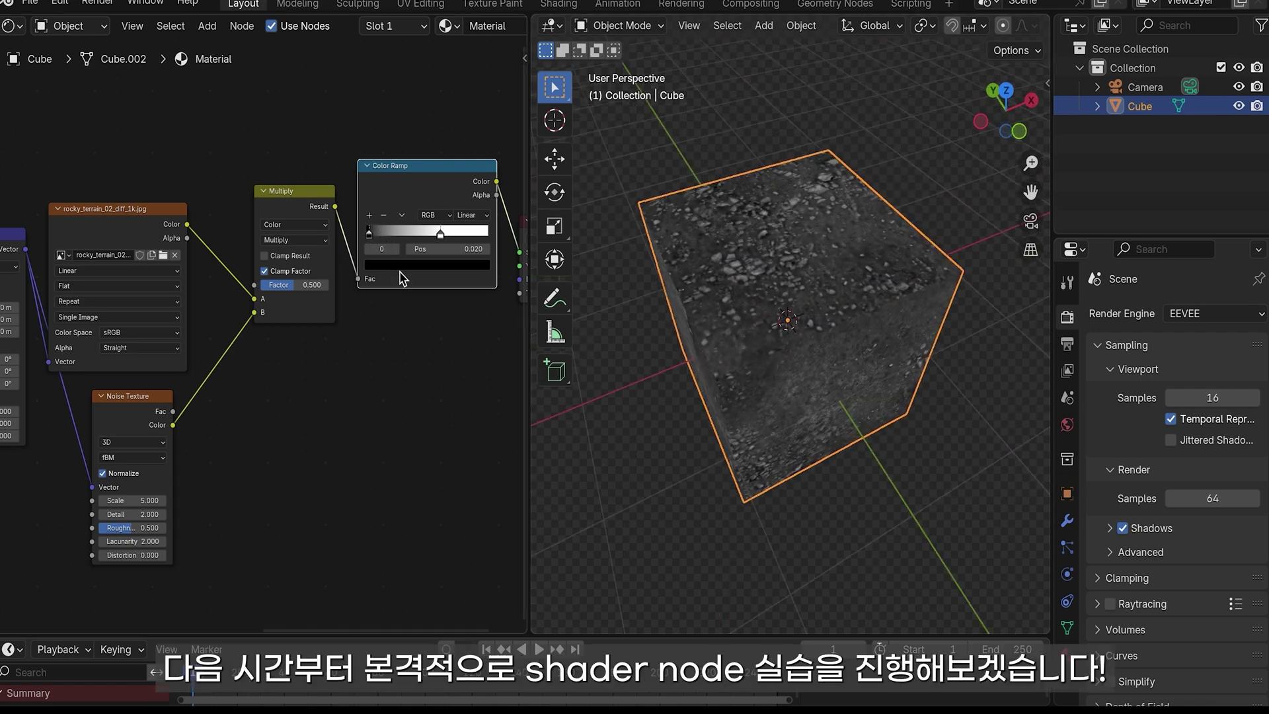
left_click(443, 265)
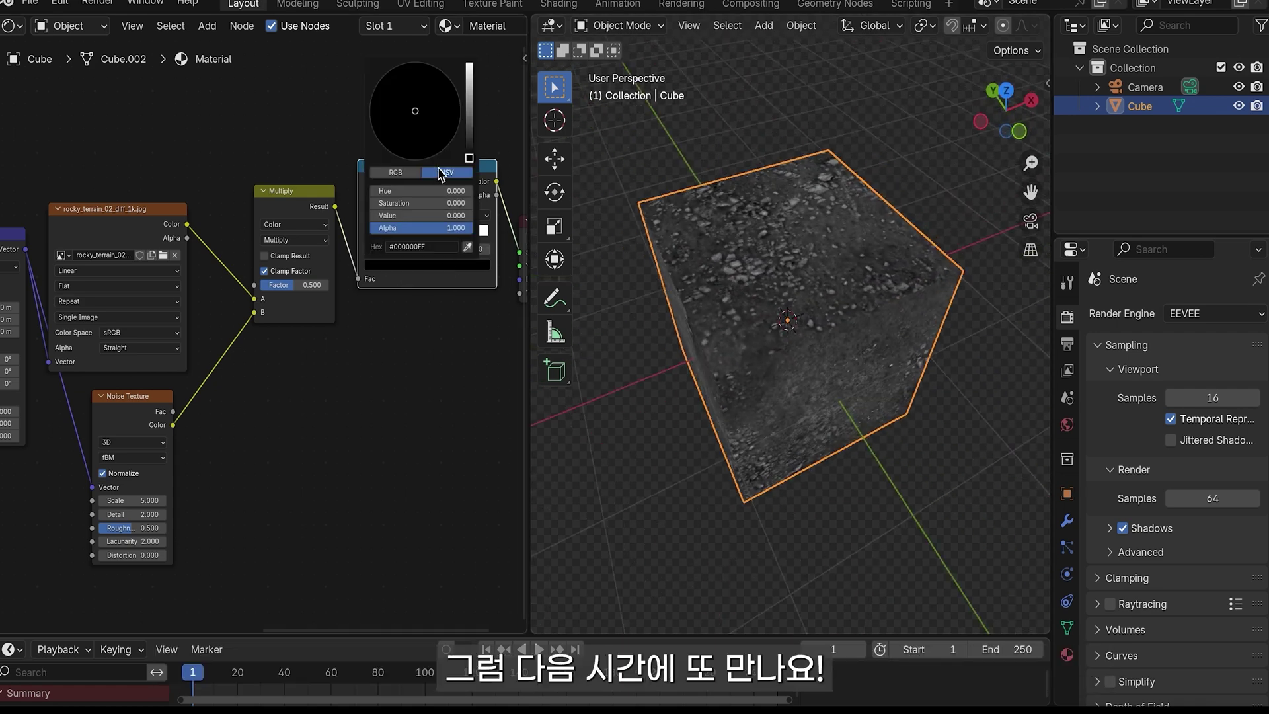